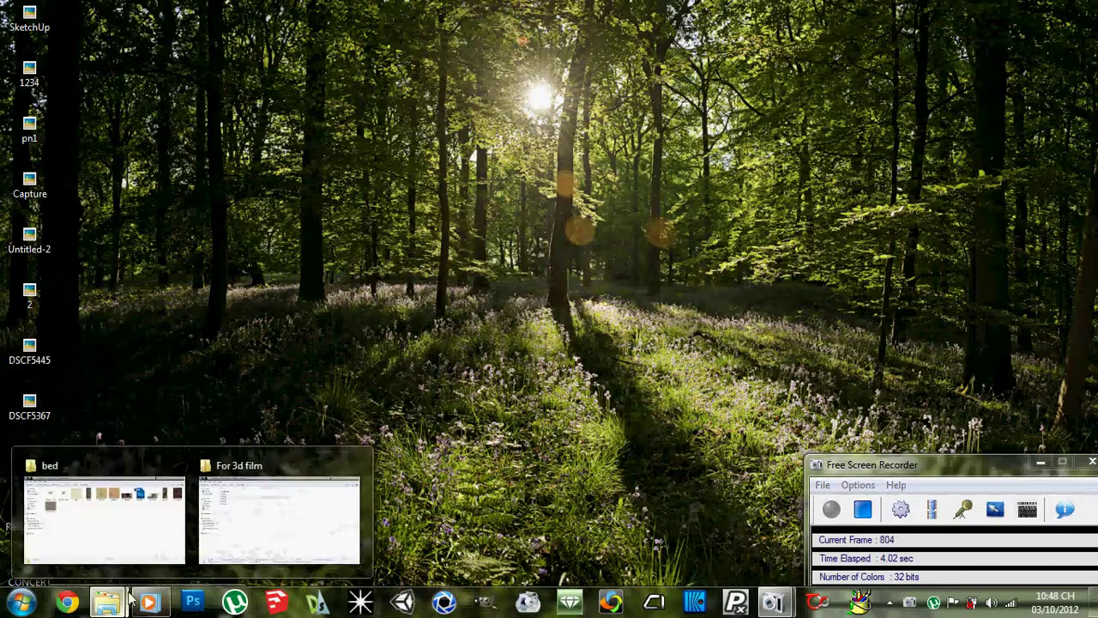
- Preview SketchUp1.jpg from the bed folder, select bedroom - edit, and minimize Explorer
click(140, 529)
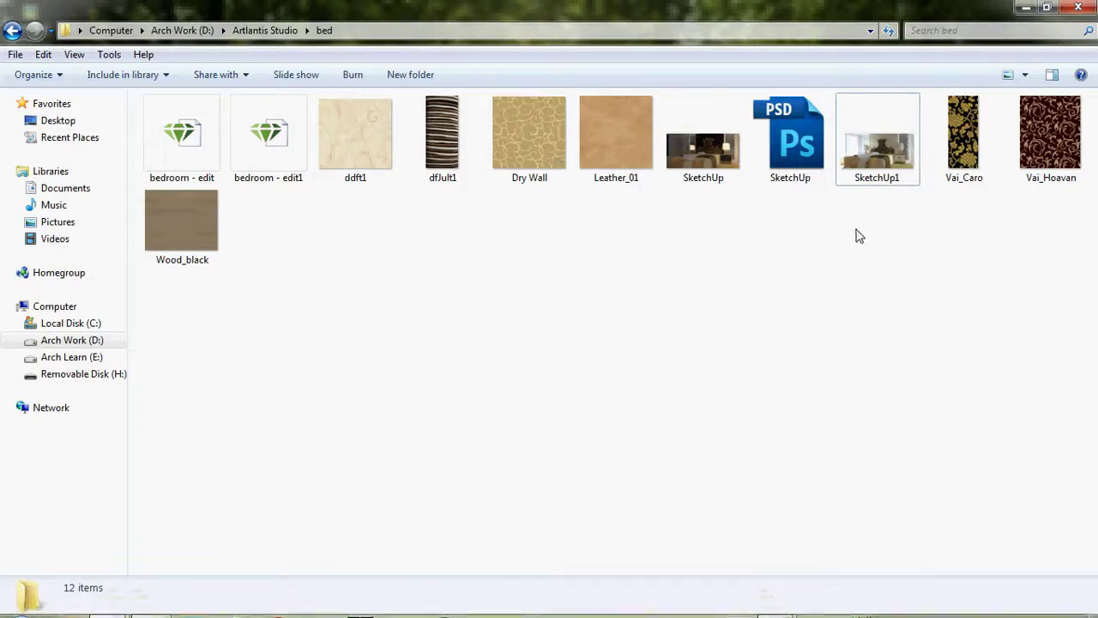
double_click(875, 172)
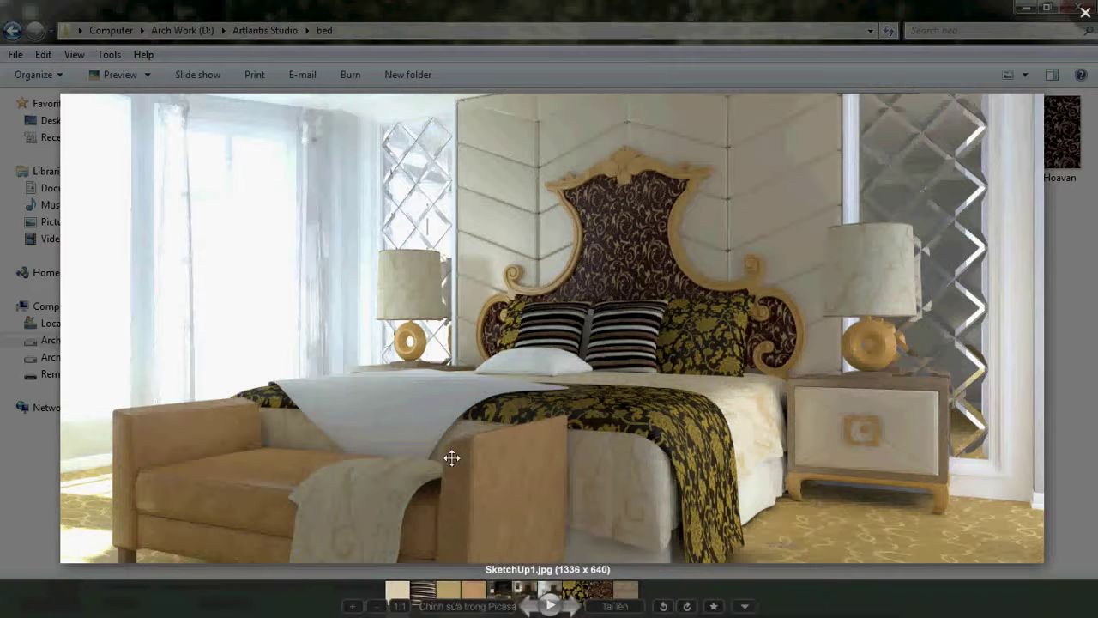
key(Escape)
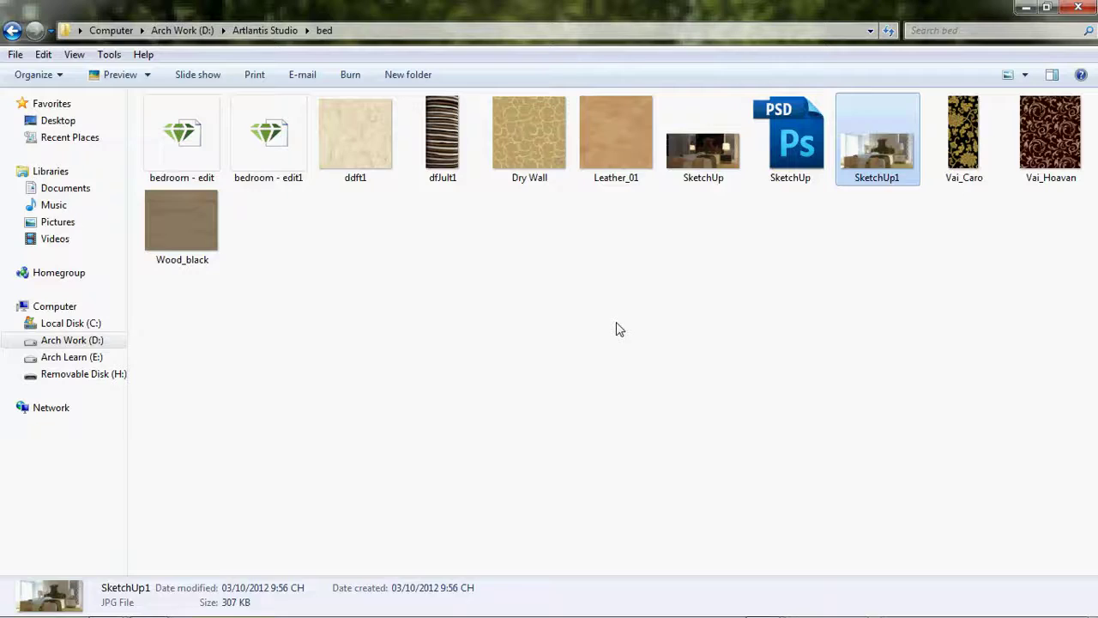
click(221, 159)
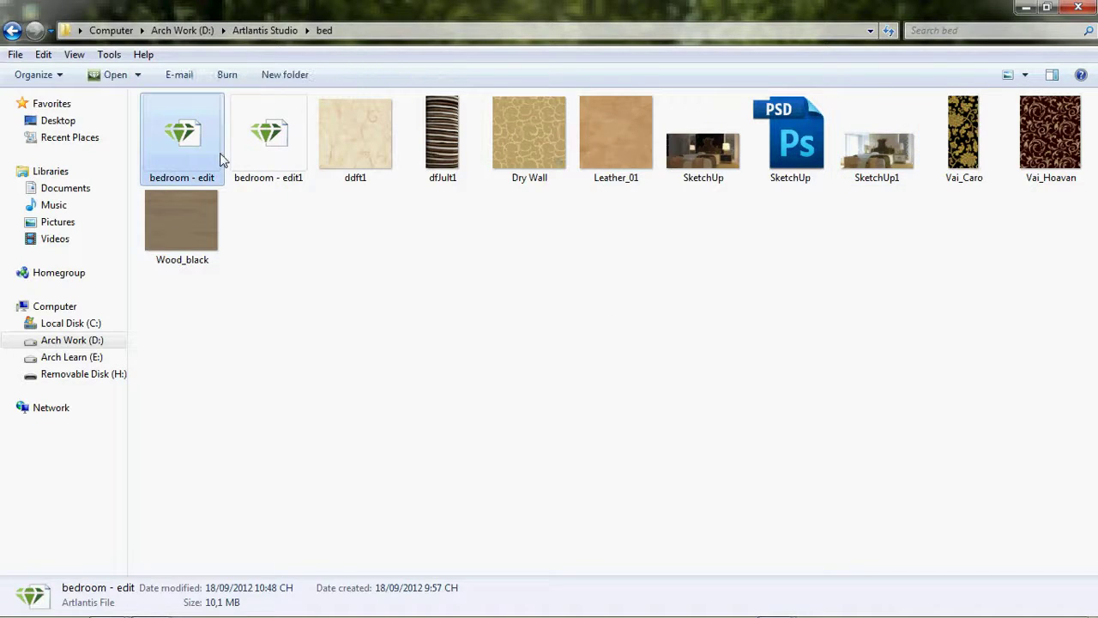
click(1026, 8)
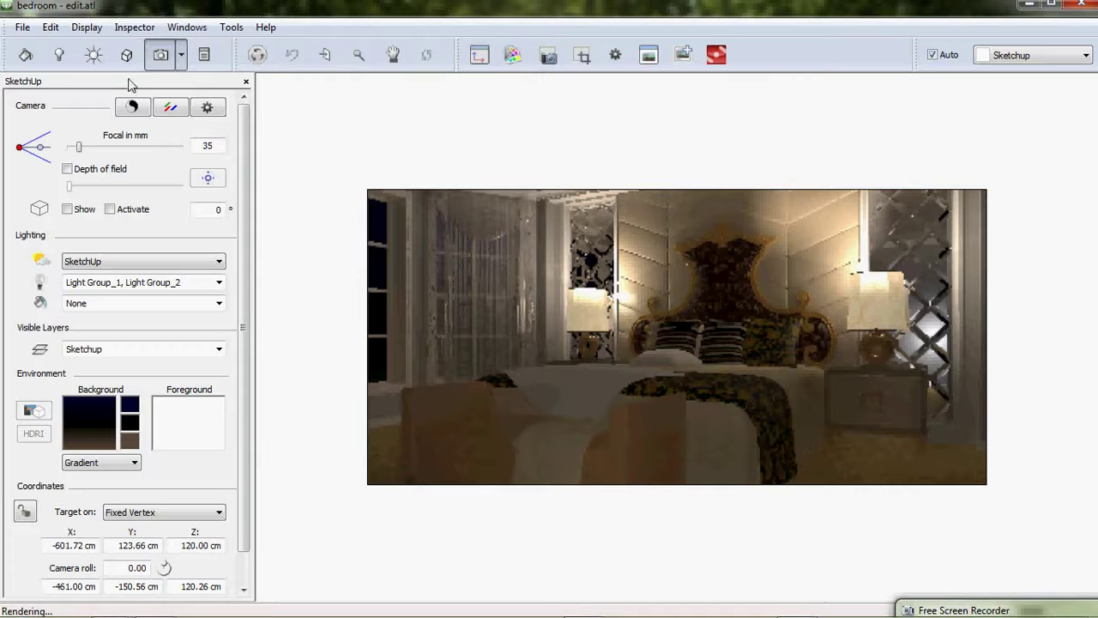
- Set sun power to 0.00, raise sky light power from -100 to 0.00, and set the lower sun slider to 100
click(94, 55)
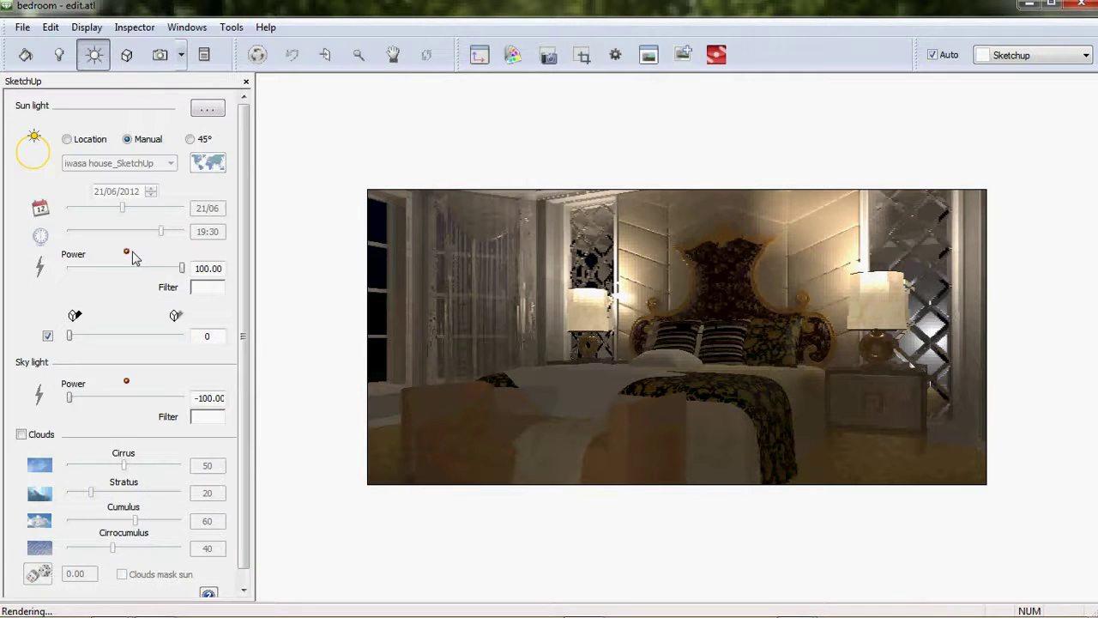
click(126, 261)
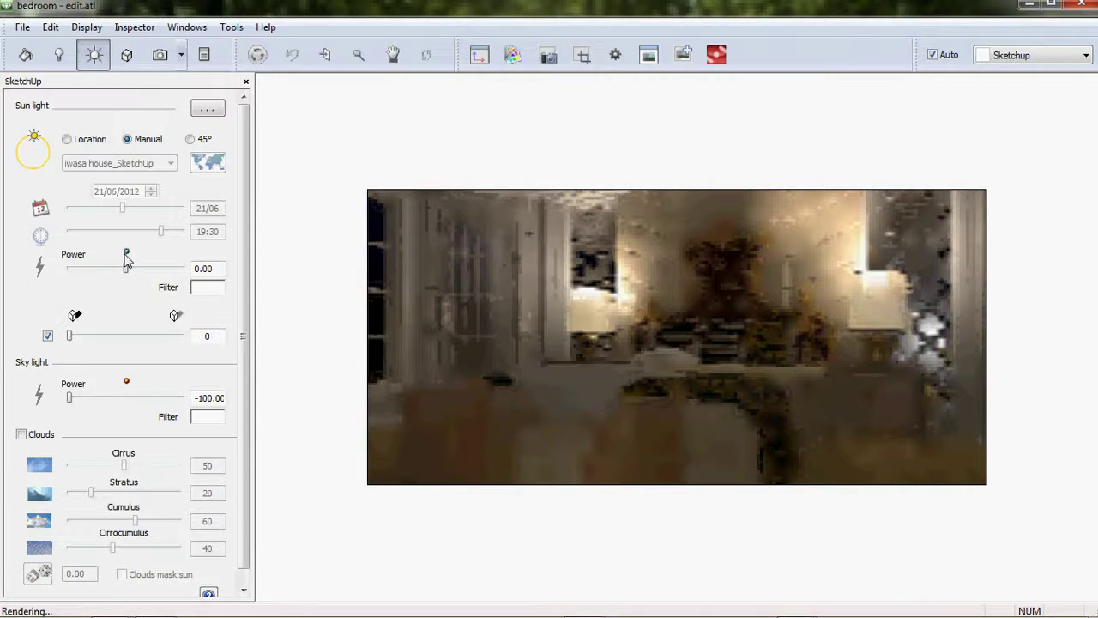
click(126, 384)
click(182, 336)
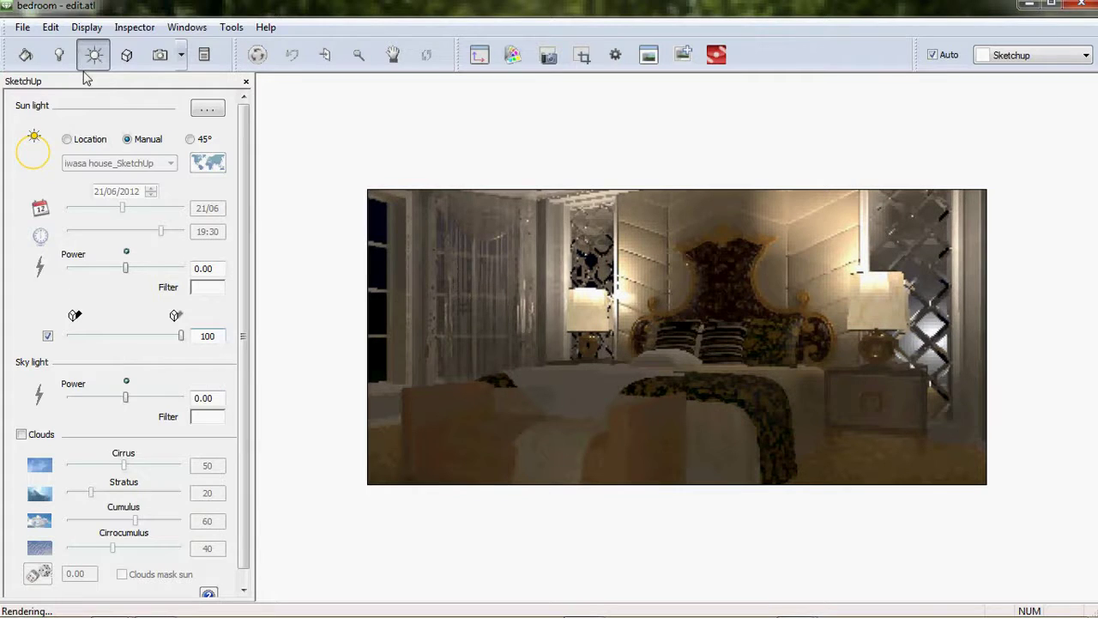
click(160, 55)
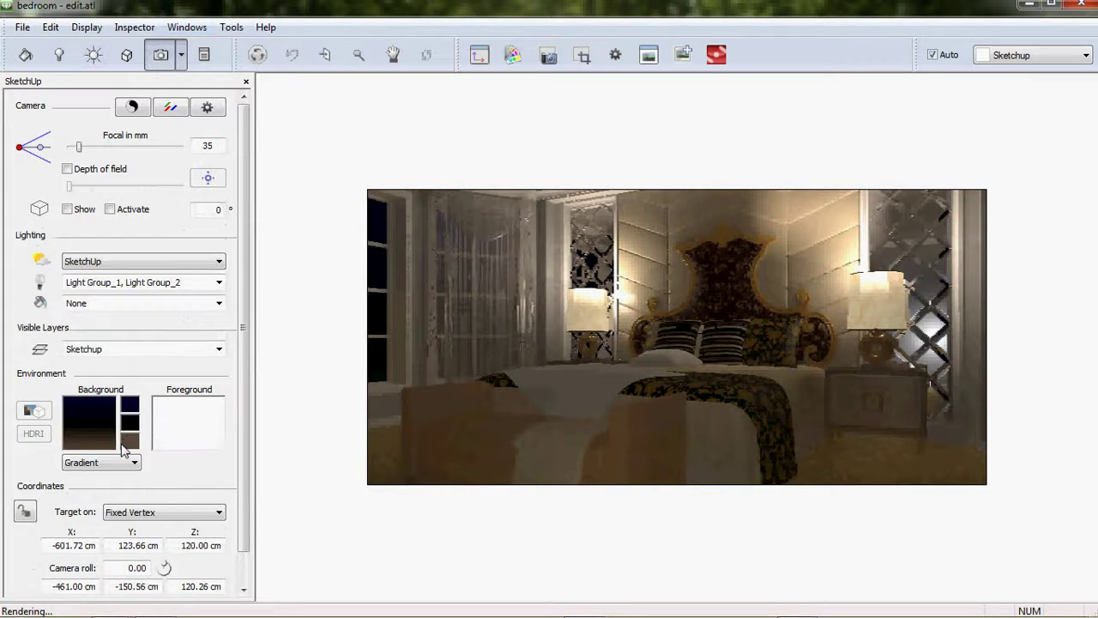
- Change all three background gradient tones from dark navy to white
click(125, 411)
click(708, 216)
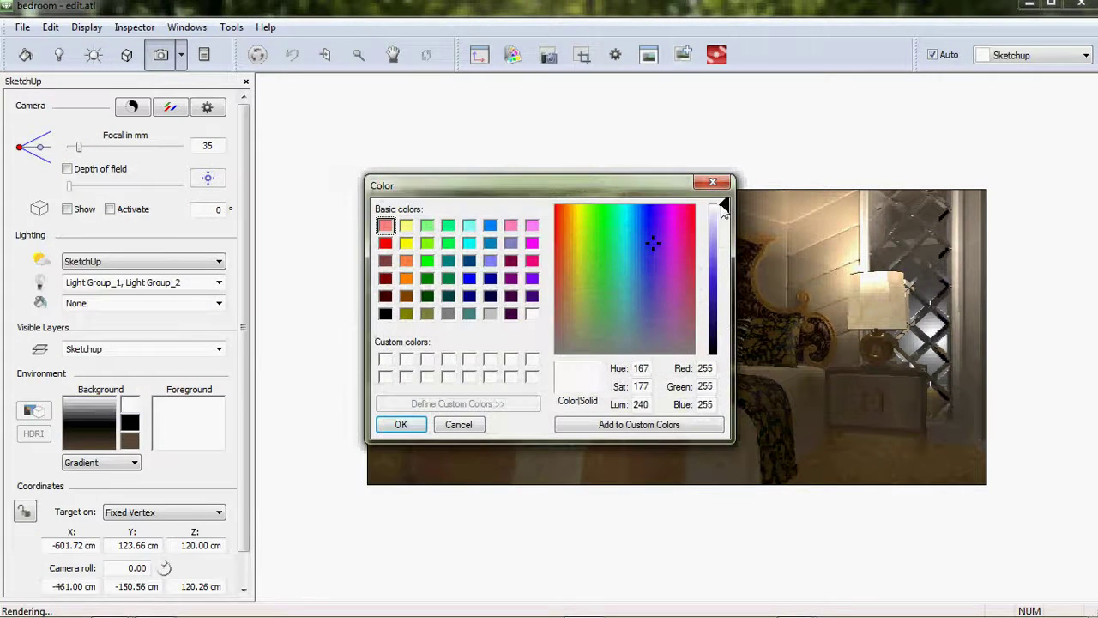
click(400, 424)
click(127, 429)
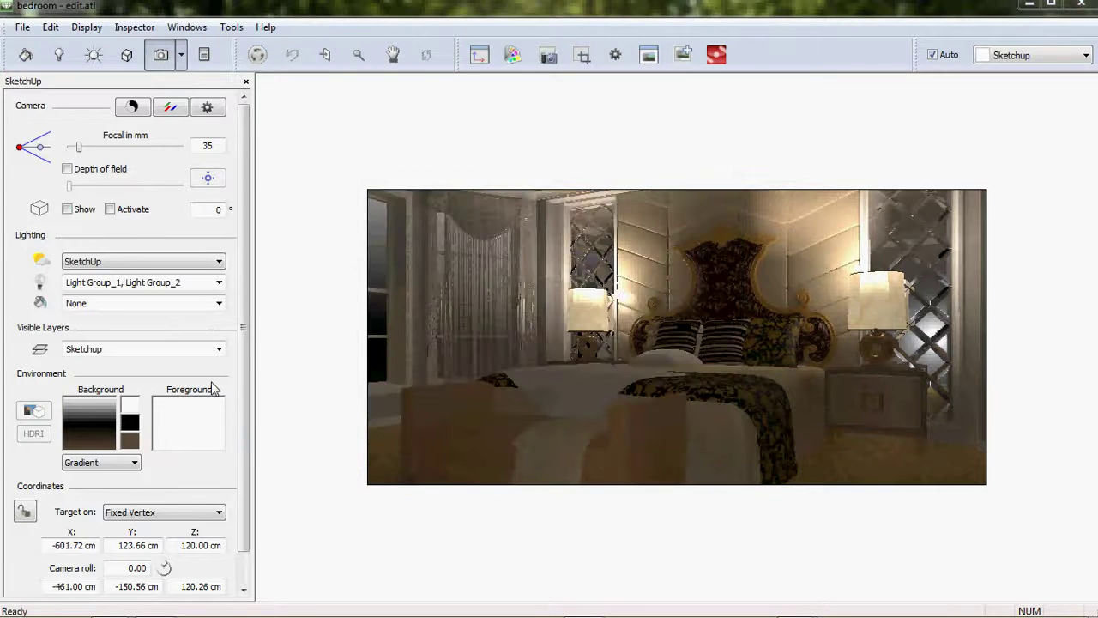
click(714, 210)
click(399, 426)
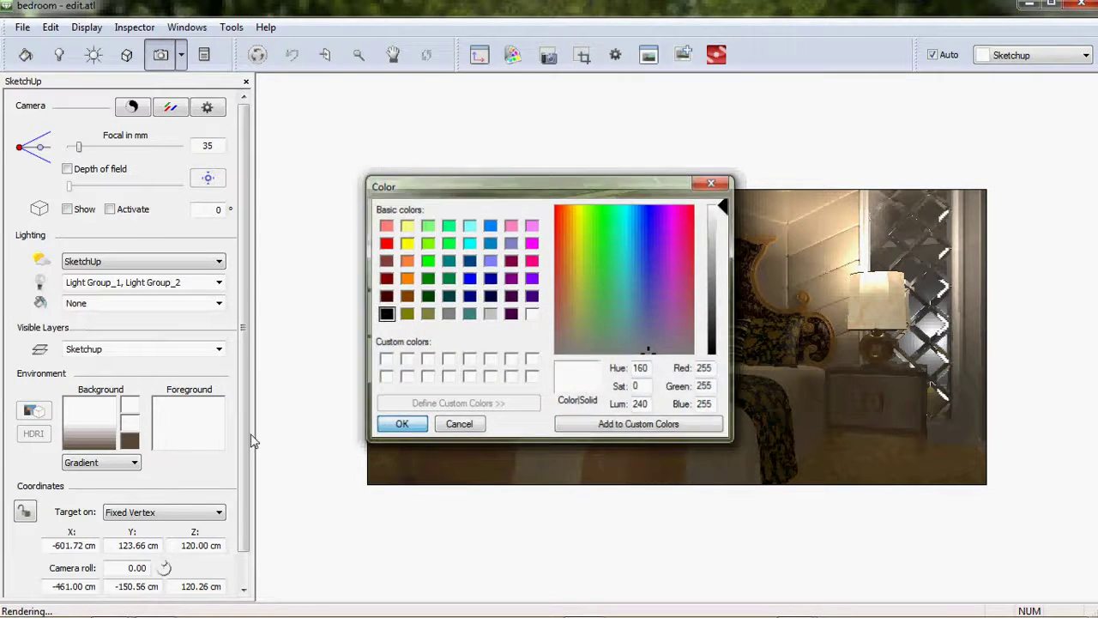
click(127, 444)
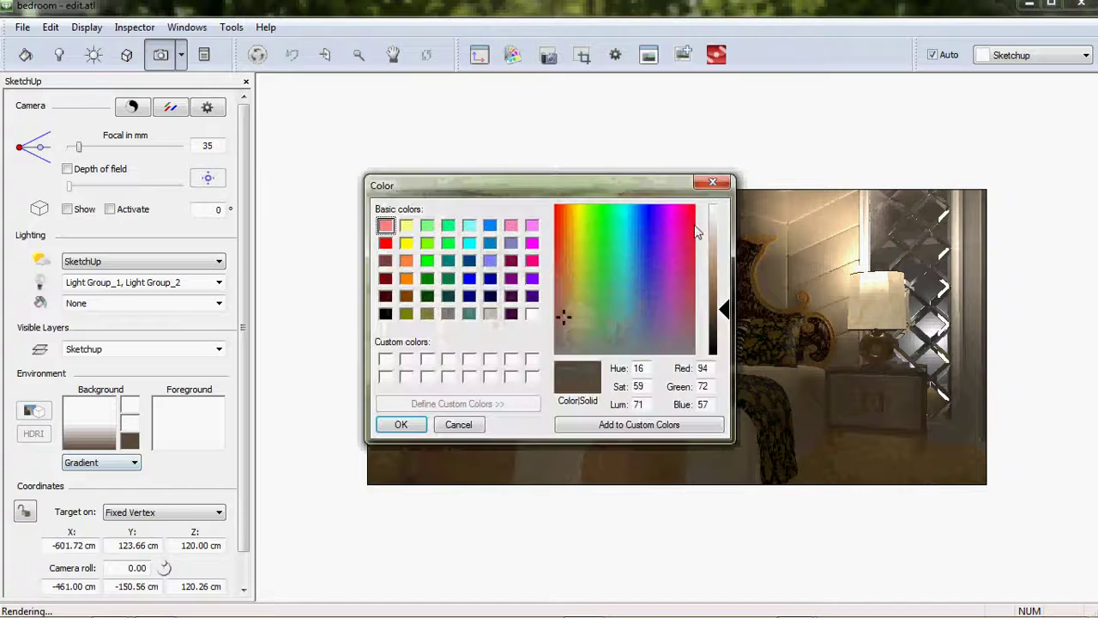
click(714, 210)
click(400, 423)
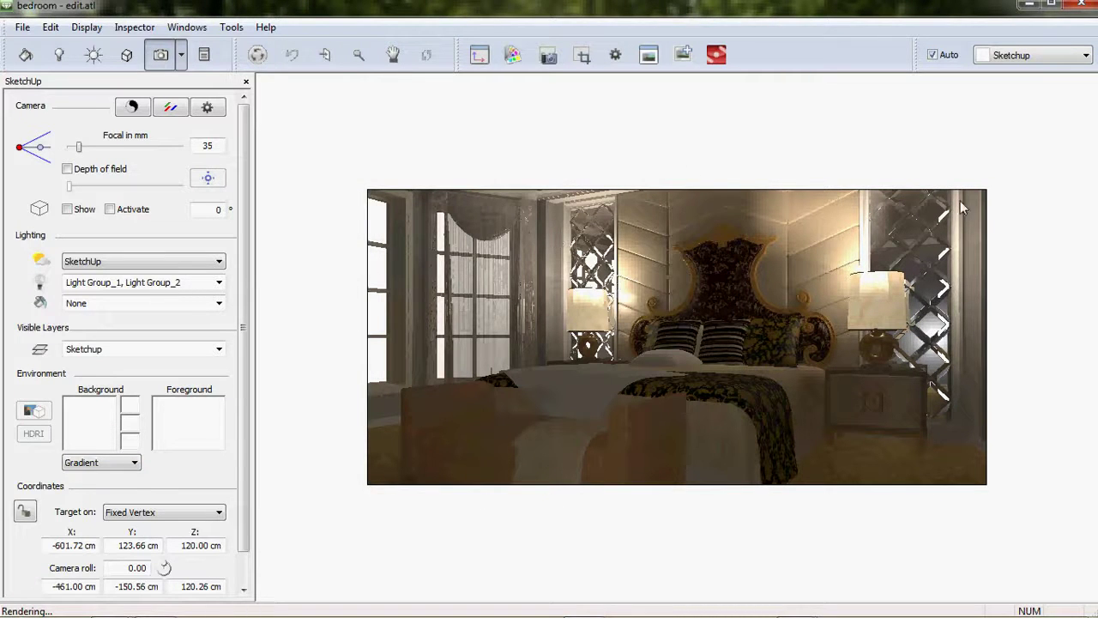
click(25, 55)
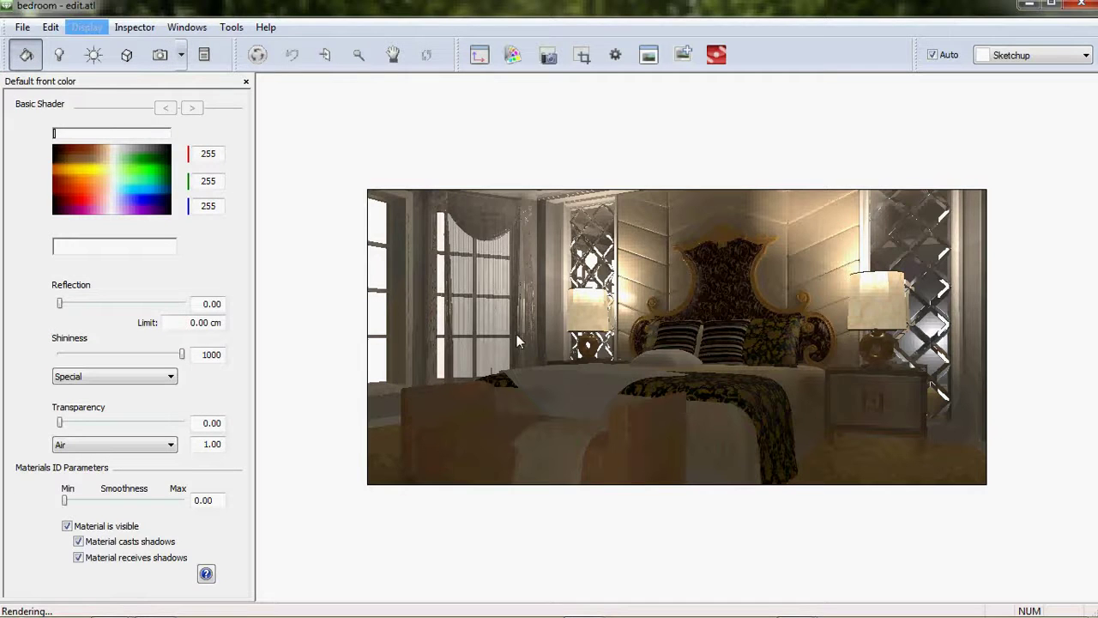
- Drop the ddft1.png wallpaper material's Ambiant from 0.40 to 0.00
click(885, 319)
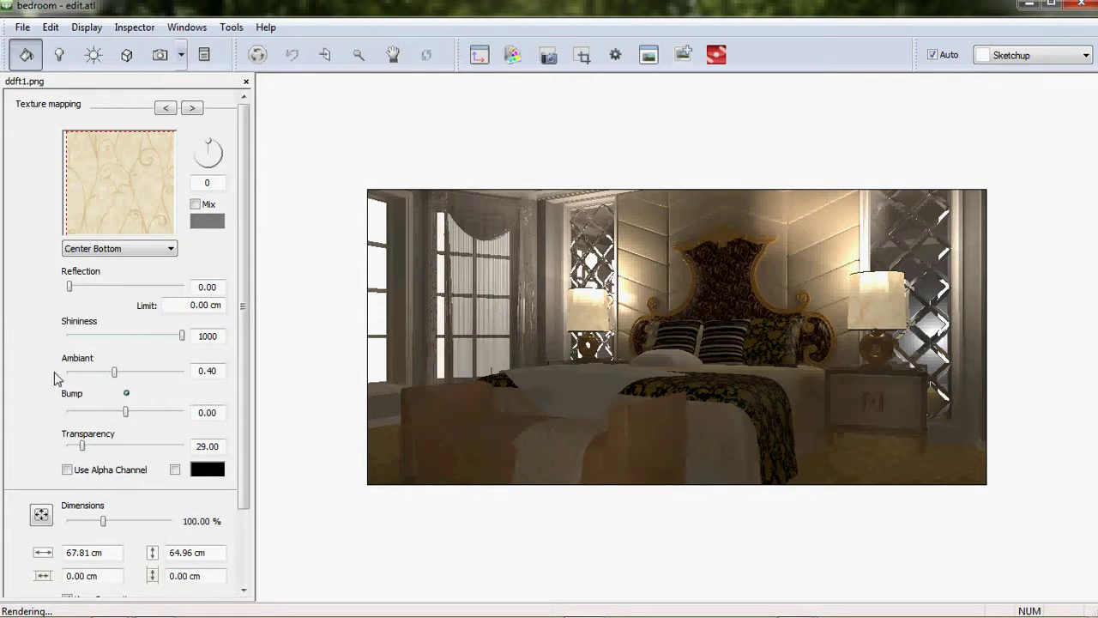
drag(114, 372, 69, 374)
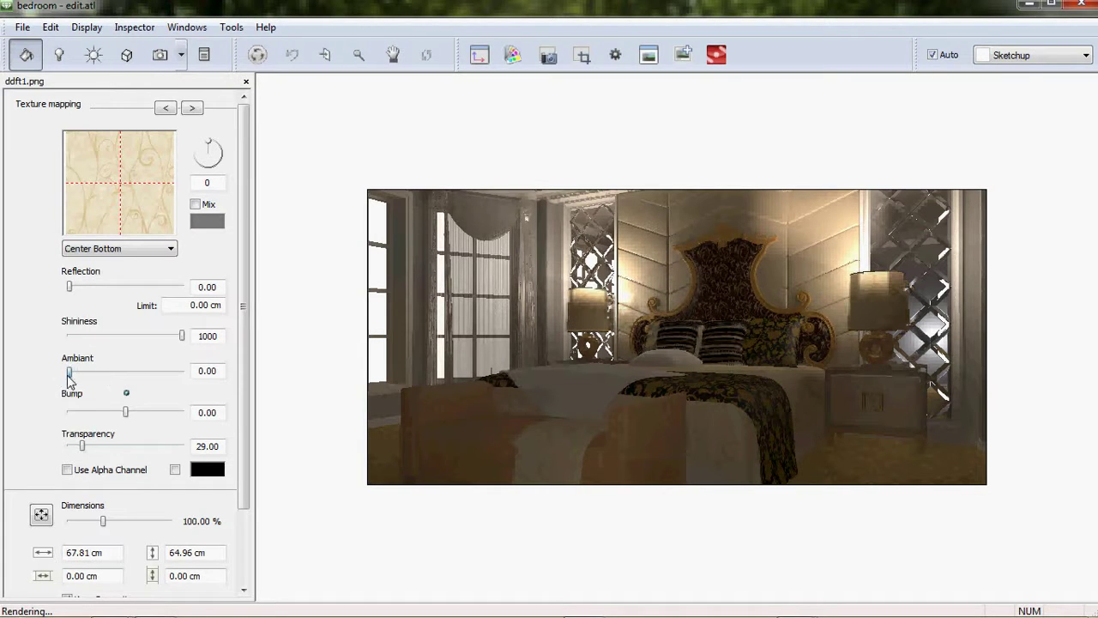
- In the Light List, deactivate Light Group_1 and Light Group_2 for the current view
click(59, 55)
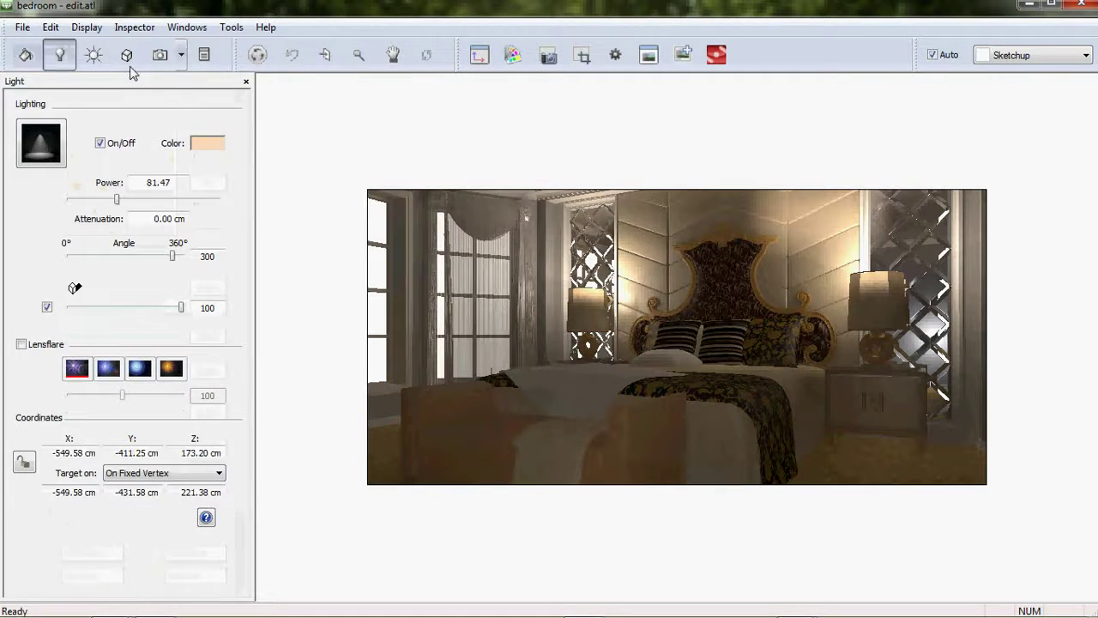
click(204, 55)
click(272, 145)
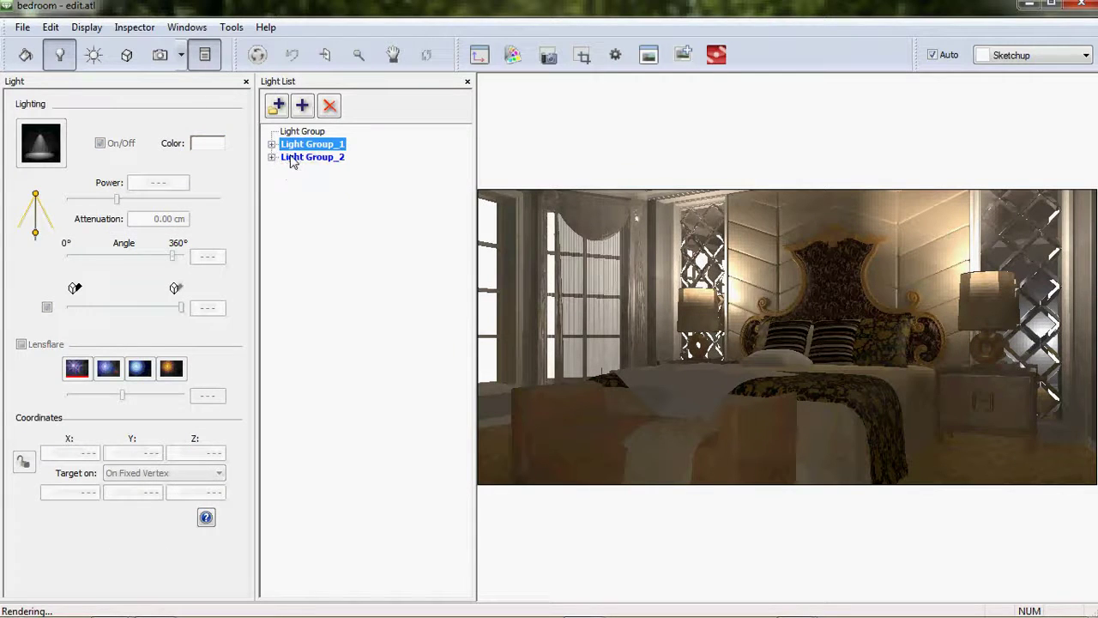
right_click(306, 147)
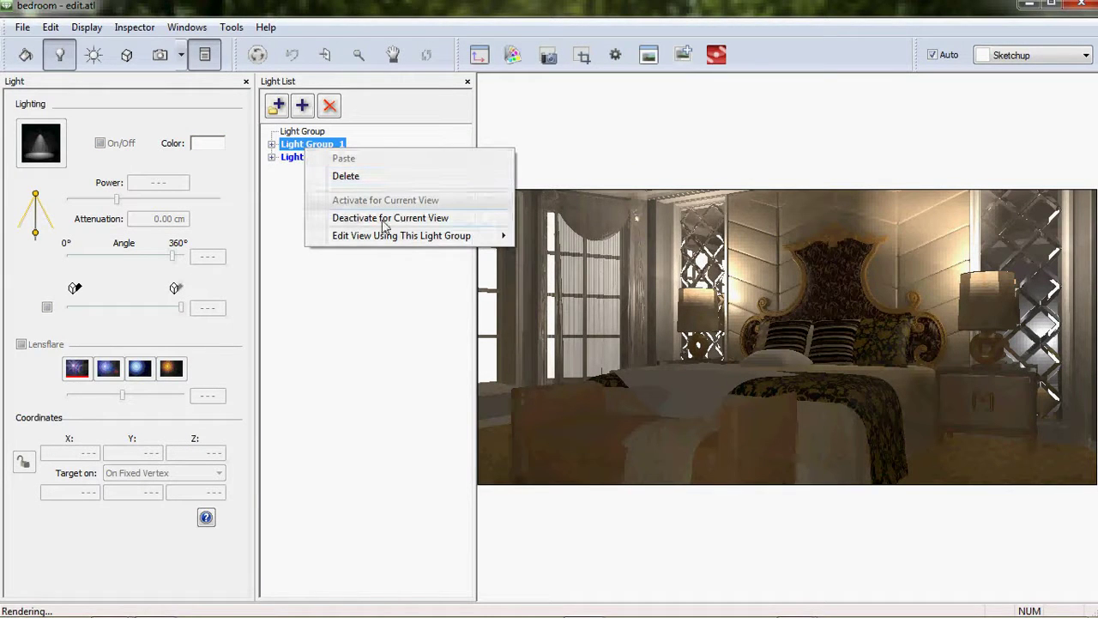
click(385, 225)
click(304, 161)
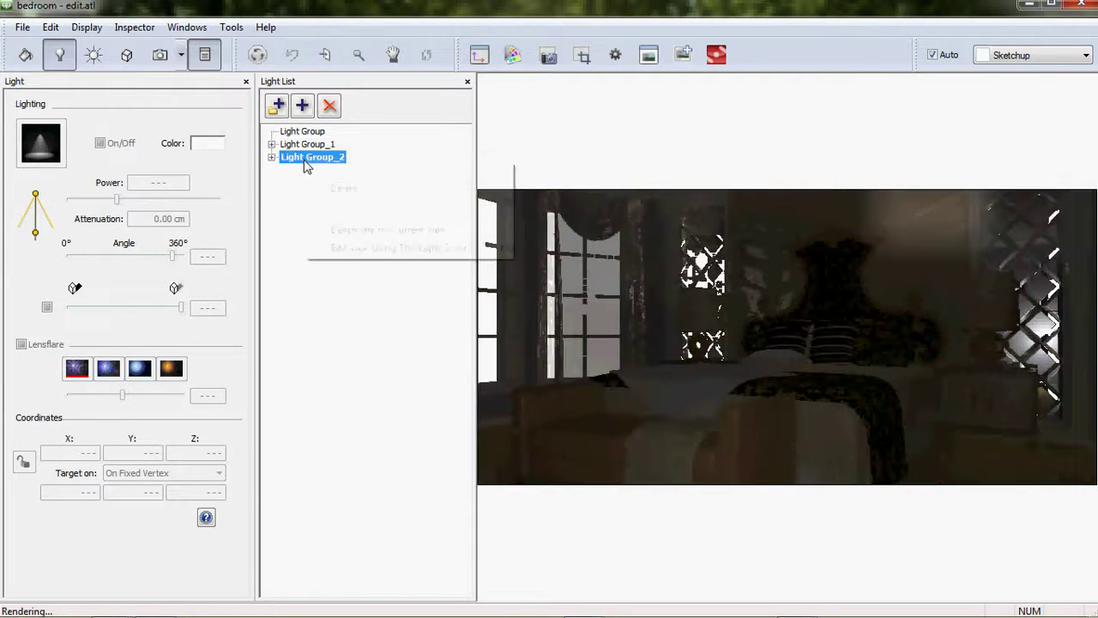
right_click(306, 165)
click(364, 229)
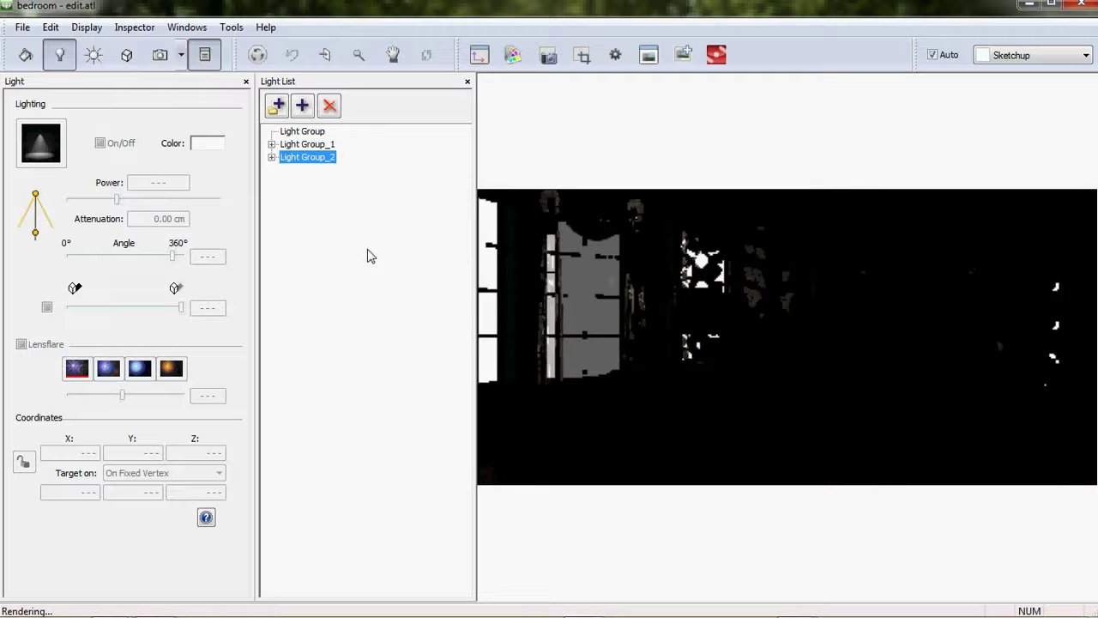
- Show the room in the 2D plan view and swing the sun round to the plan's lower right
click(93, 54)
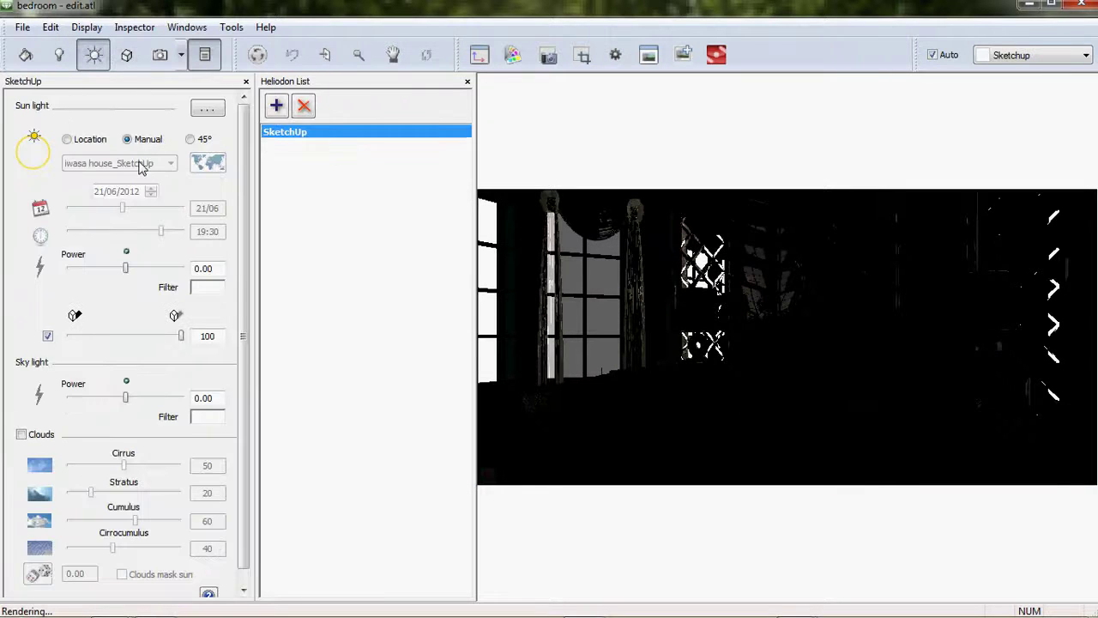
click(511, 62)
drag(476, 335, 585, 32)
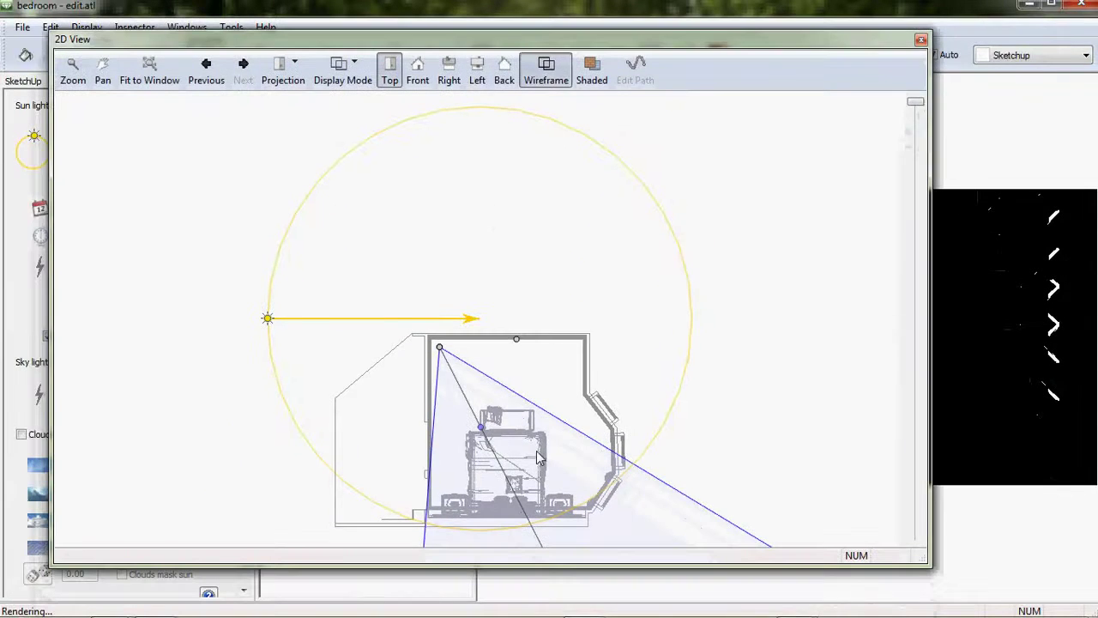
middle_drag(539, 458, 309, 355)
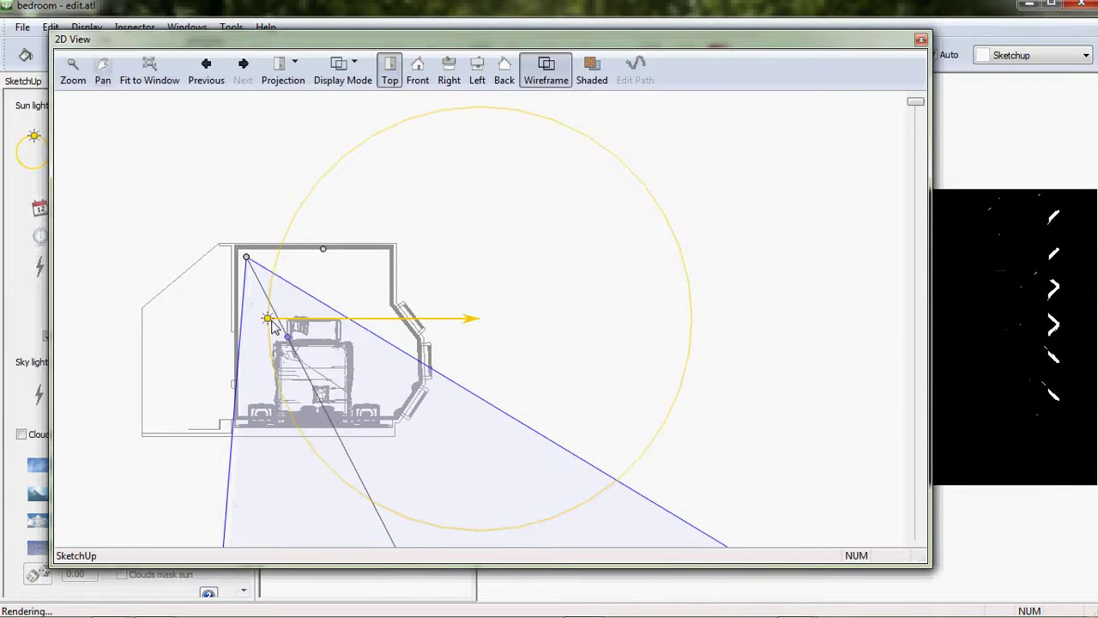
scroll(271, 326, up, 4)
middle_drag(291, 334, 348, 341)
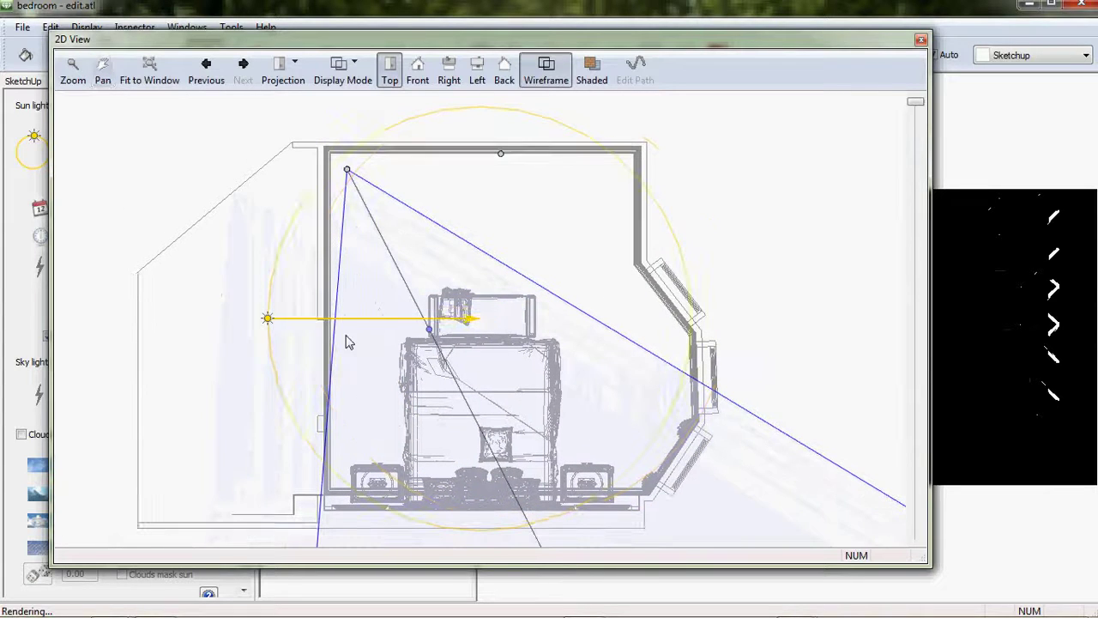
mouse_move(268, 318)
mouse_down()
mouse_move(668, 371)
mouse_move(700, 259)
mouse_up()
mouse_move(682, 40)
mouse_down()
mouse_move(487, 292)
mouse_move(630, 128)
mouse_up()
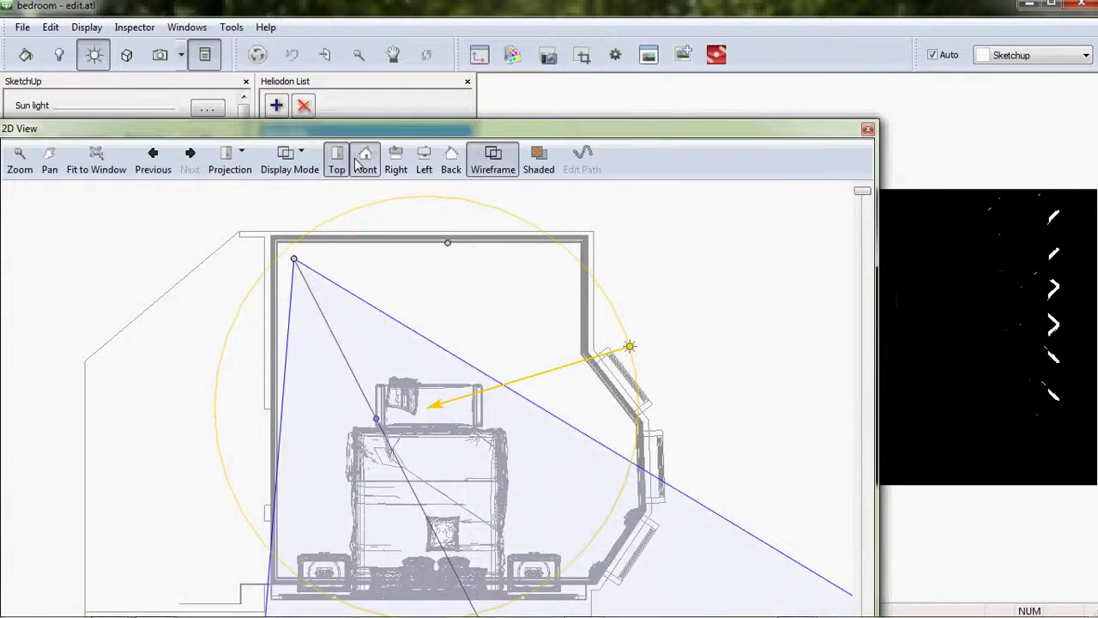
- In Front view, raise the sun higher, giving a manual sun at 21/06, 19:30
click(359, 163)
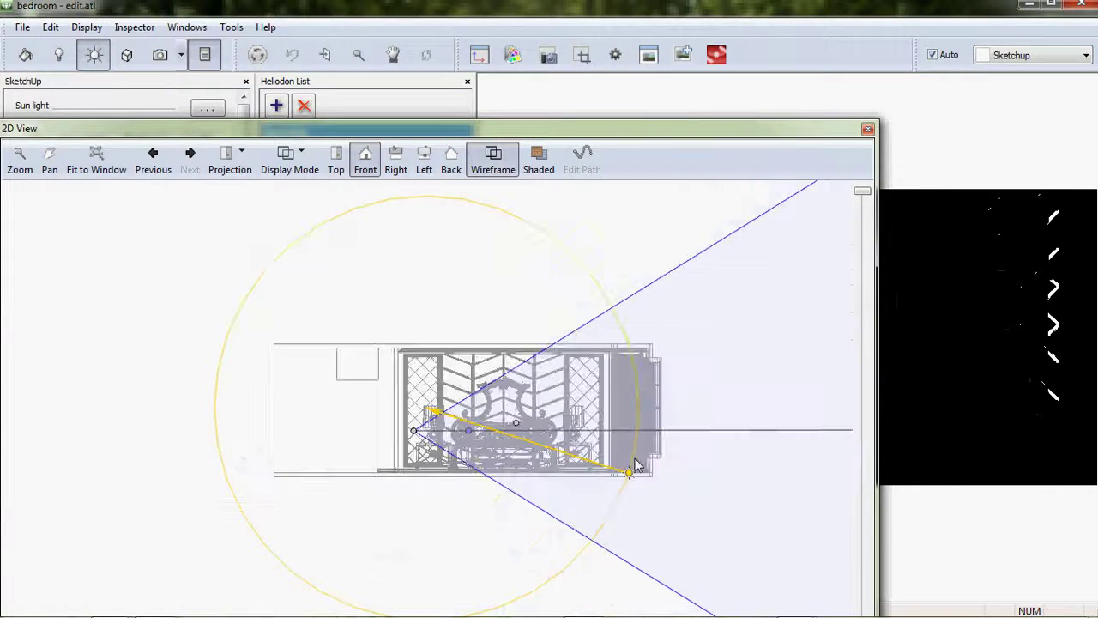
mouse_move(686, 387)
mouse_down()
mouse_move(694, 295)
mouse_move(630, 232)
mouse_up()
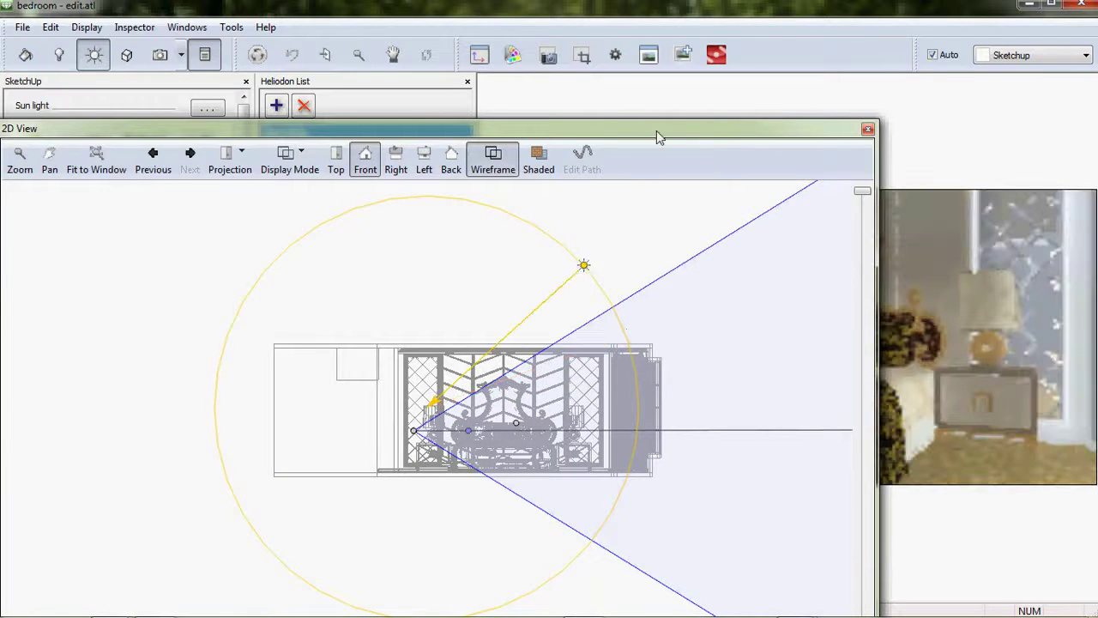
drag(657, 133, 603, 146)
mouse_move(365, 198)
mouse_down()
mouse_move(194, 196)
mouse_move(196, 489)
mouse_up()
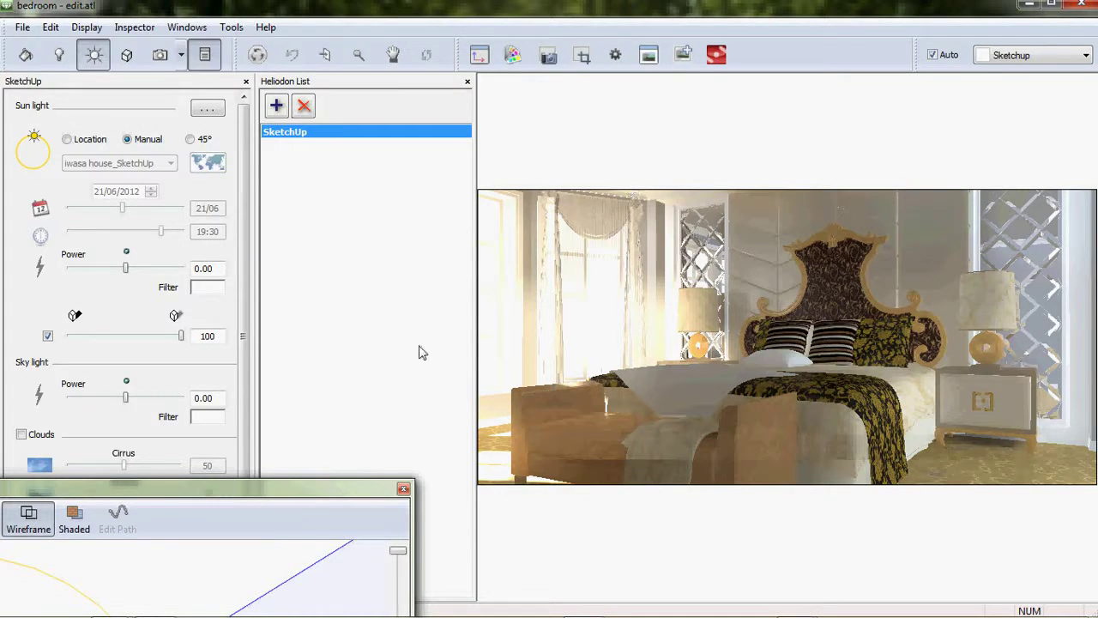
- Nudge the sun's direction slightly in Top view, then close the 2D View
mouse_move(370, 491)
mouse_down()
mouse_move(470, 196)
mouse_move(116, 277)
mouse_up()
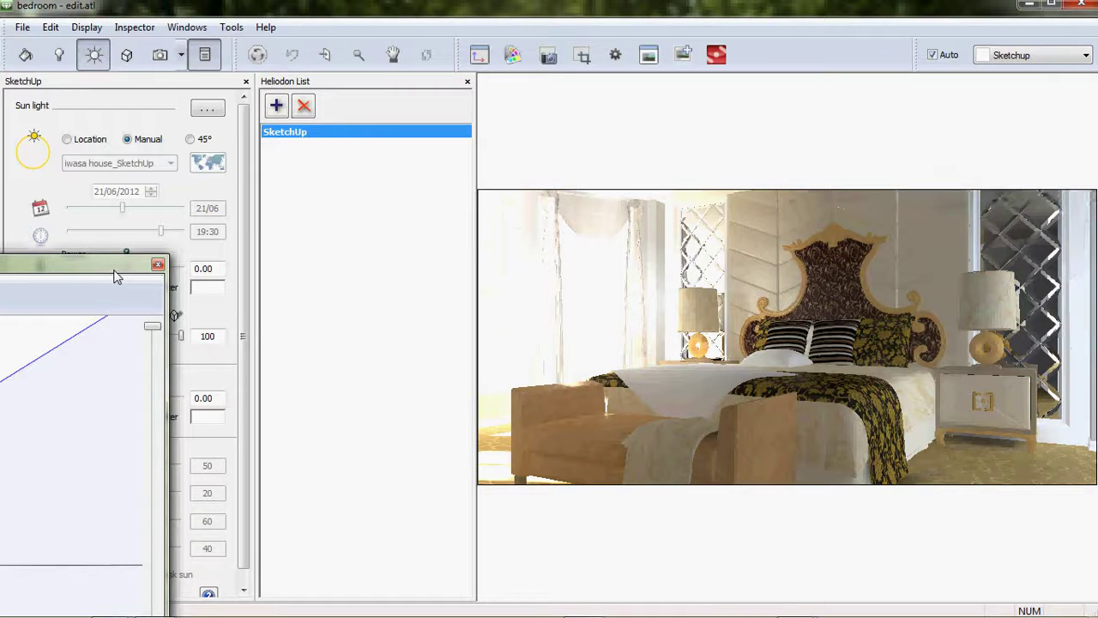
mouse_move(118, 271)
mouse_down()
mouse_move(387, 213)
mouse_move(713, 189)
mouse_up()
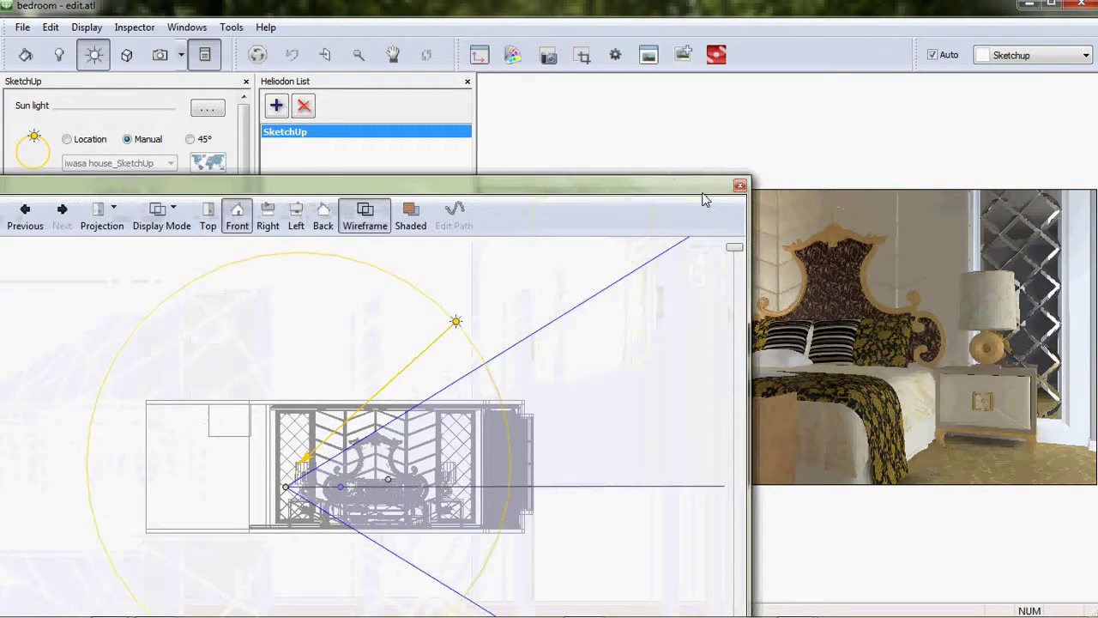
click(224, 213)
drag(514, 386, 506, 365)
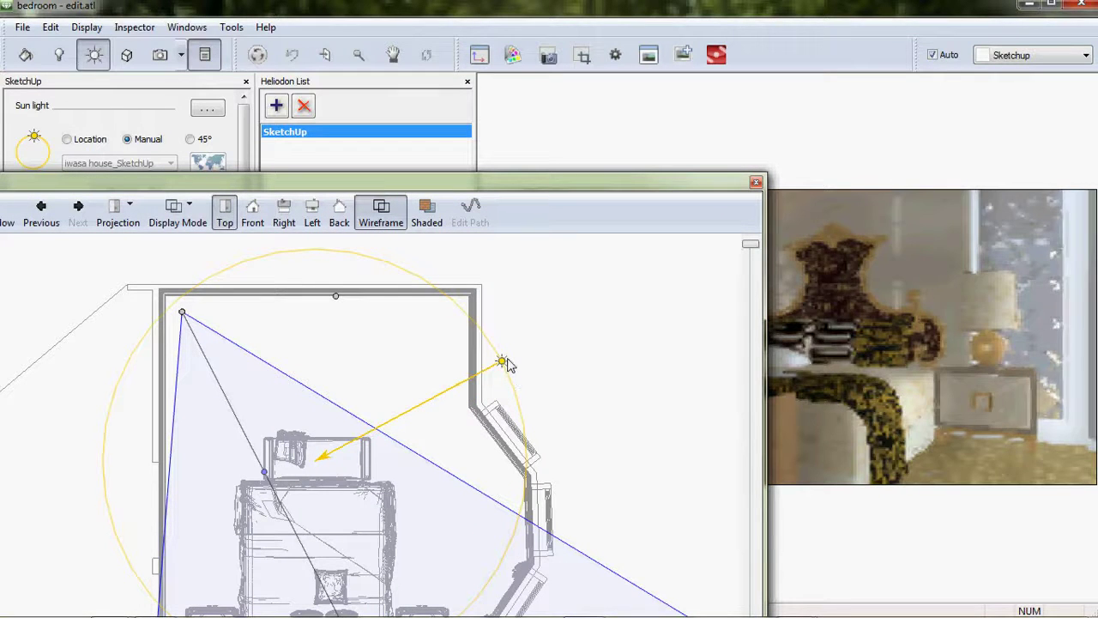
drag(549, 189, 225, 193)
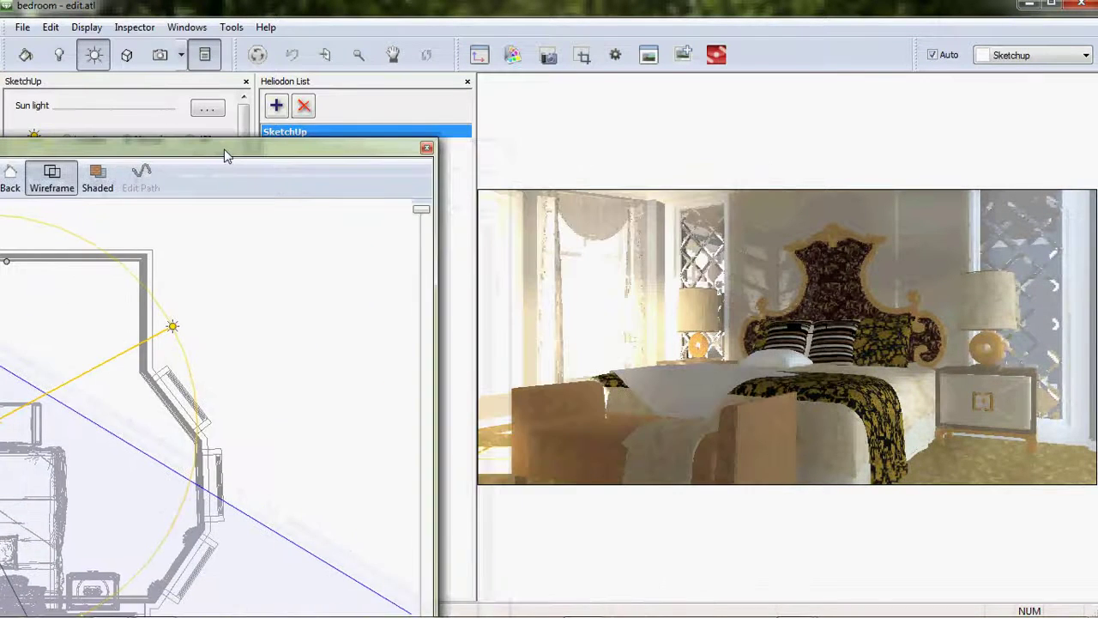
click(427, 185)
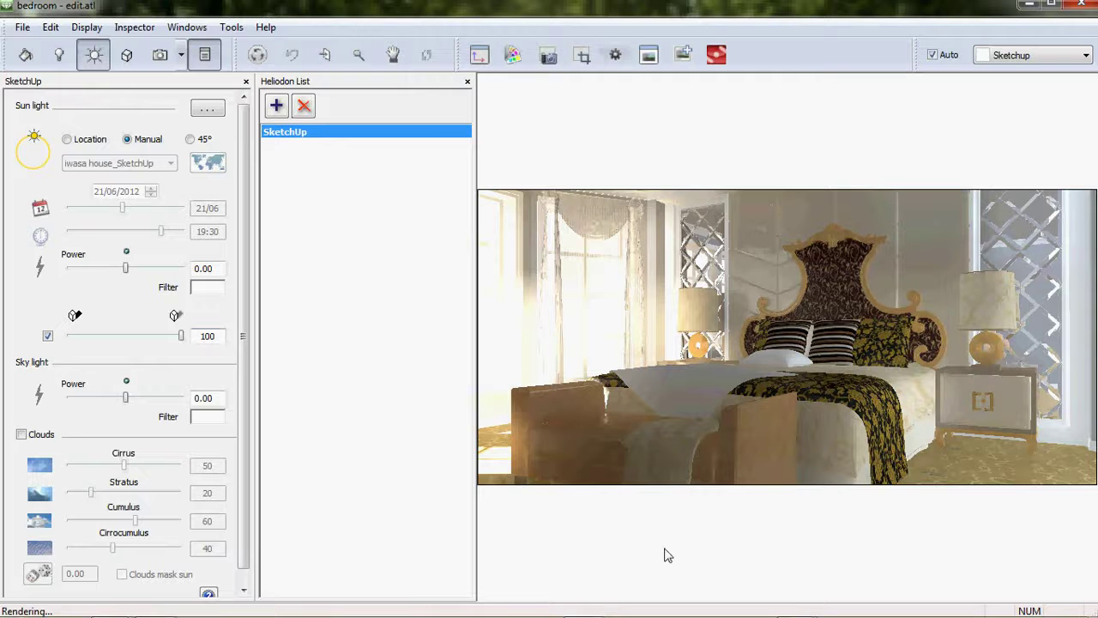
- Tint the sun light filter a pale cyan-blue
click(198, 290)
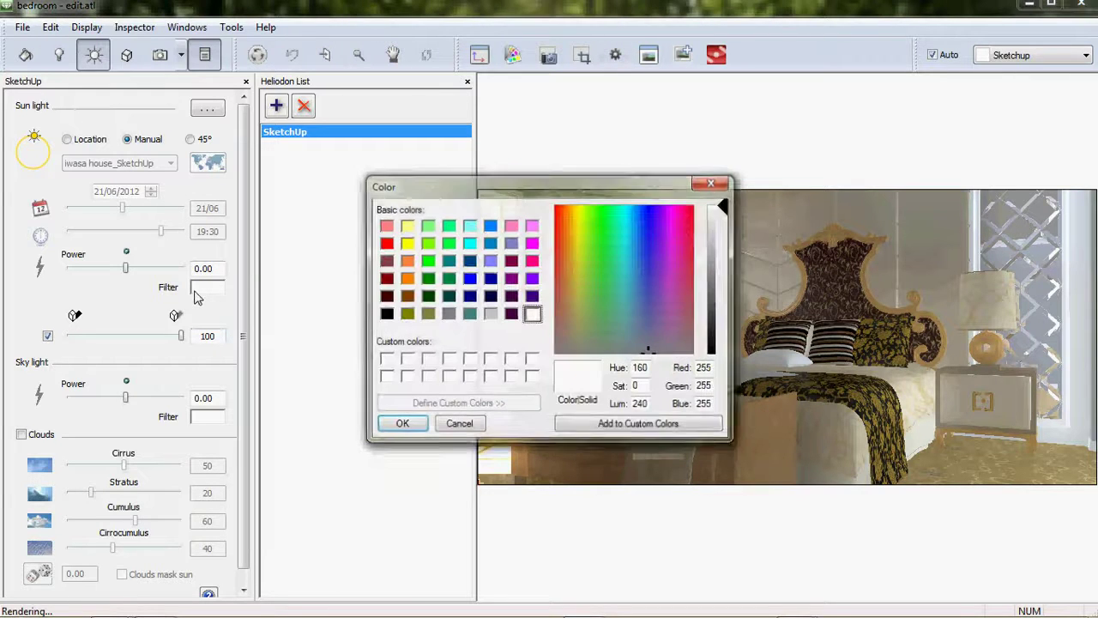
drag(535, 183, 402, 127)
click(497, 169)
drag(590, 153, 590, 177)
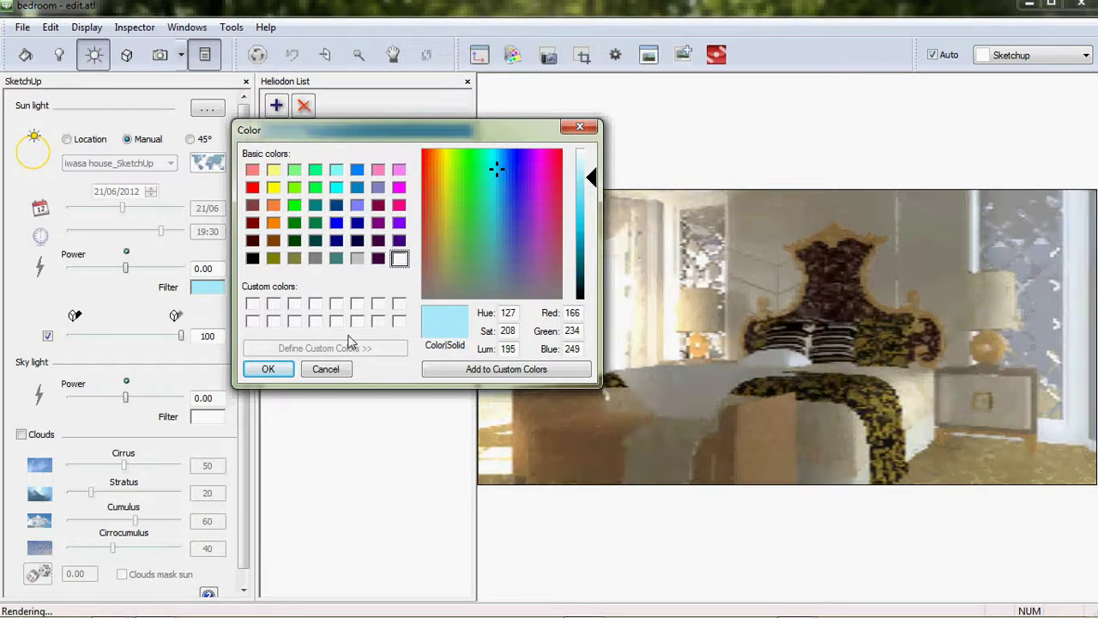
click(268, 368)
- Give the sky light filter a matching pale blue (169, 236, 250)
click(207, 416)
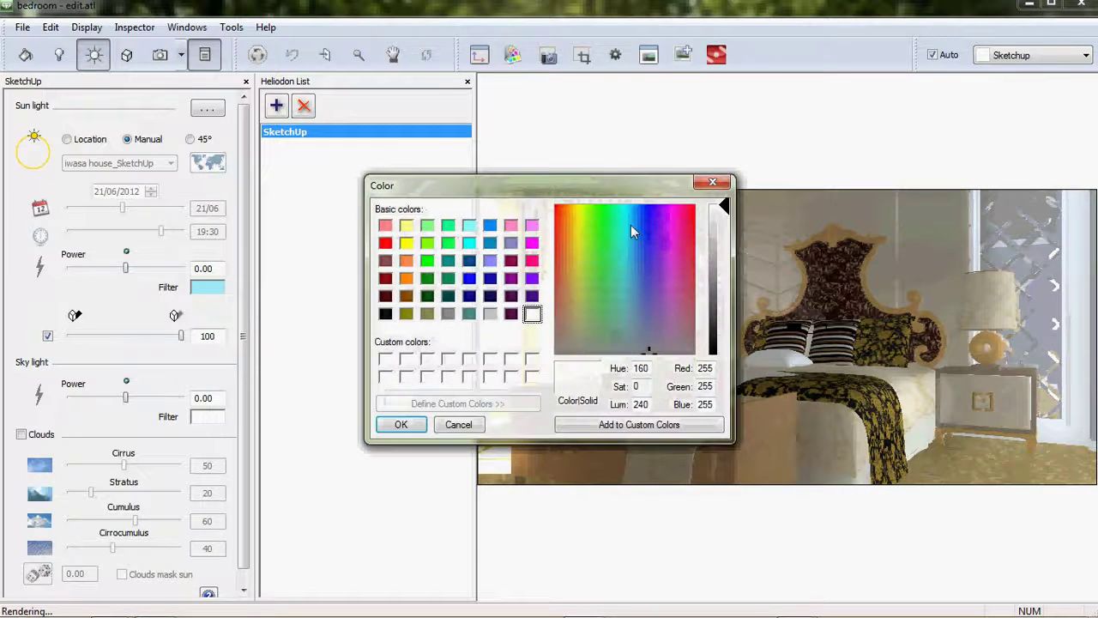
click(713, 238)
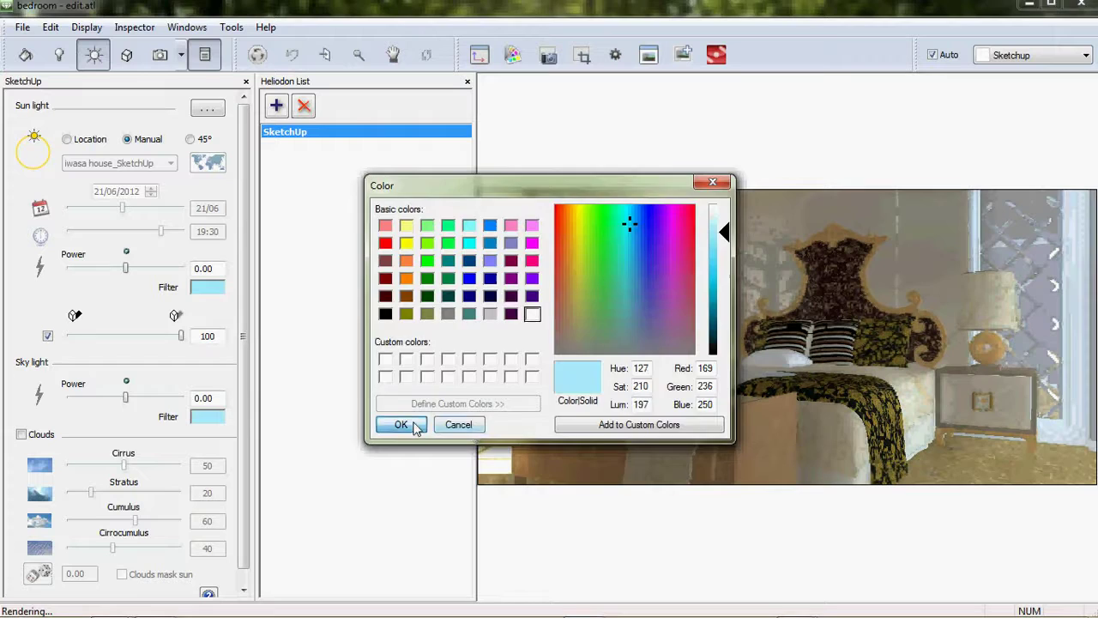
click(401, 424)
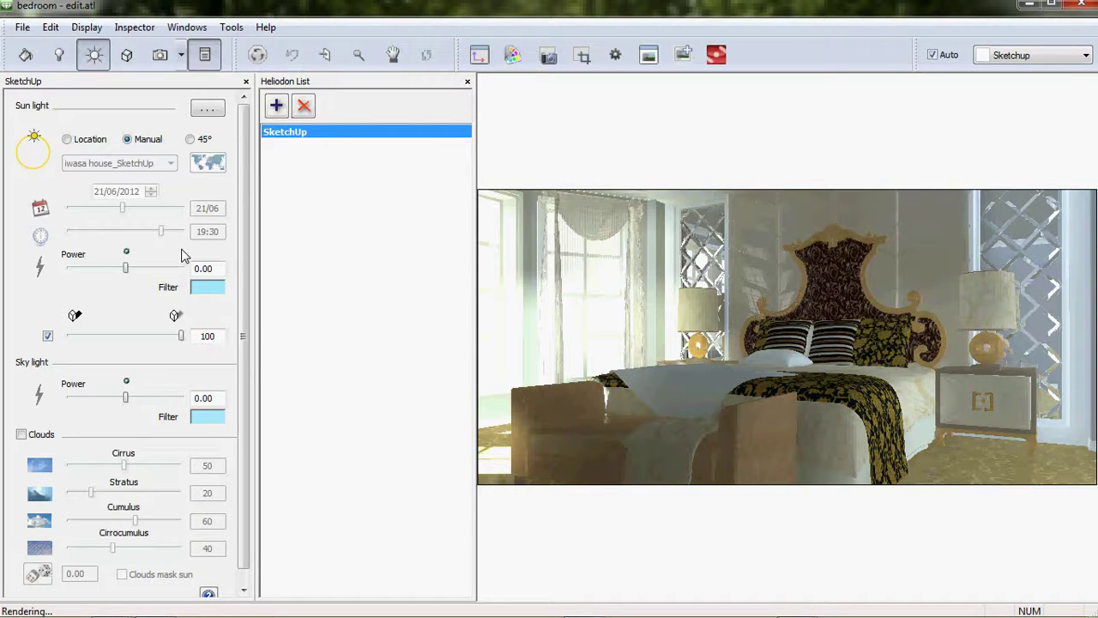
- Raise the Dry Wall.png floor reflection to 96, lower shininess to 38, and nudge bump down
click(26, 54)
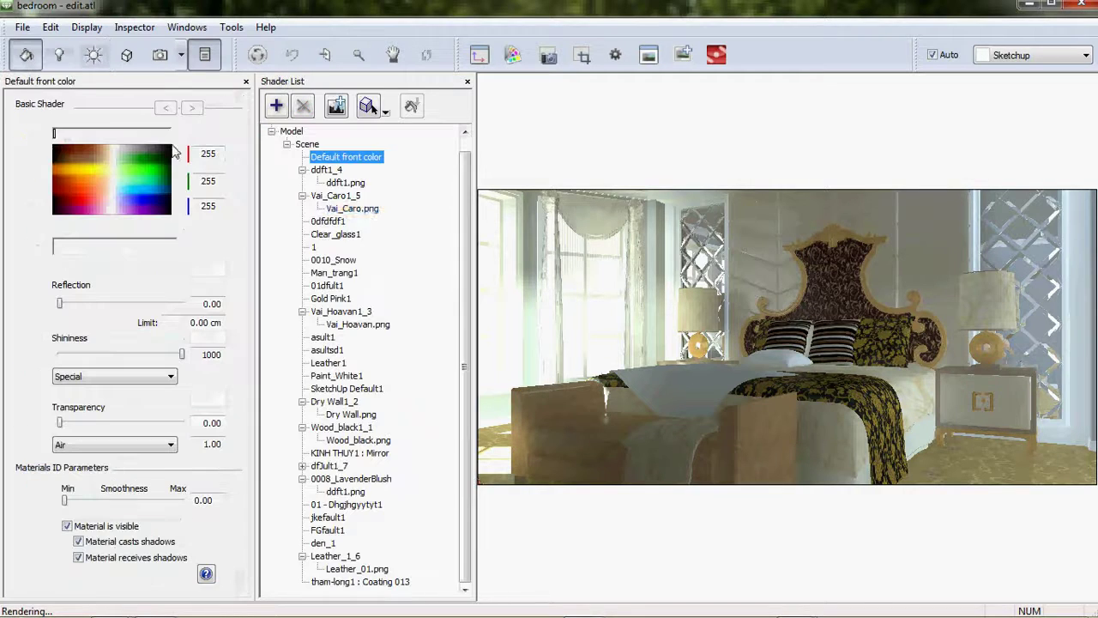
click(963, 466)
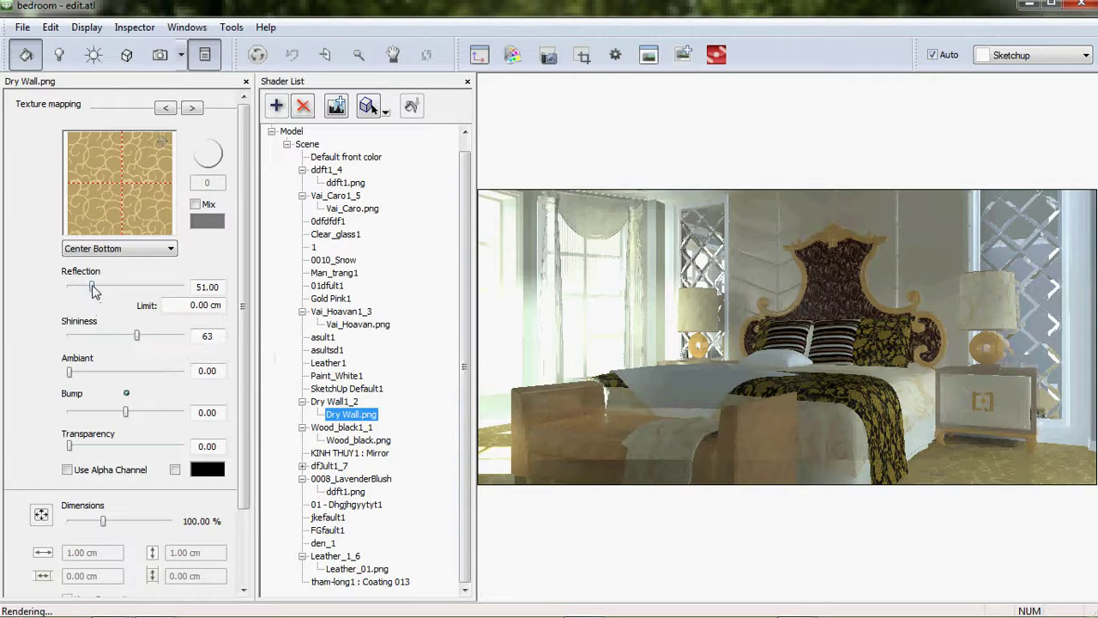
drag(92, 287, 111, 287)
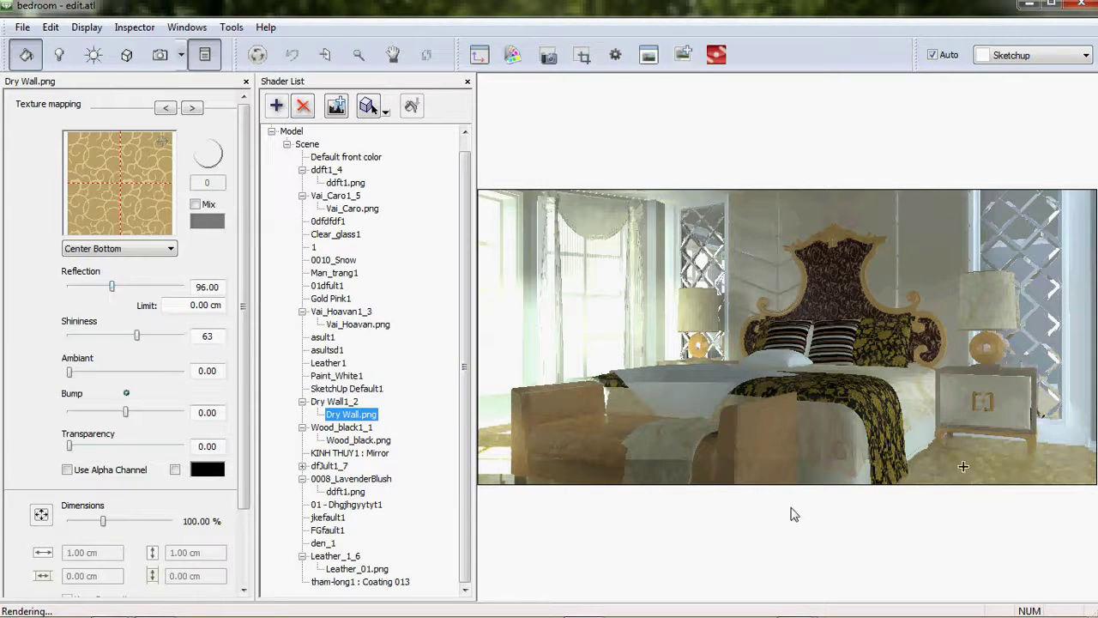
drag(136, 335, 129, 335)
drag(121, 413, 119, 413)
- Add reflection to Coating 013 and raise its Normal relief to 1.00
click(690, 397)
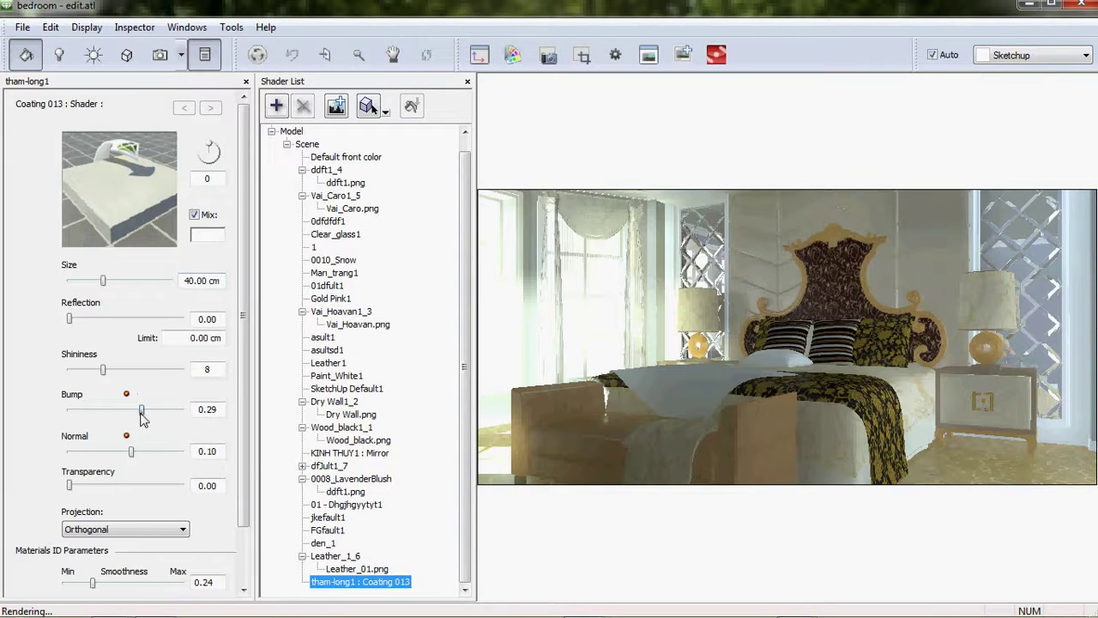
drag(138, 452, 140, 452)
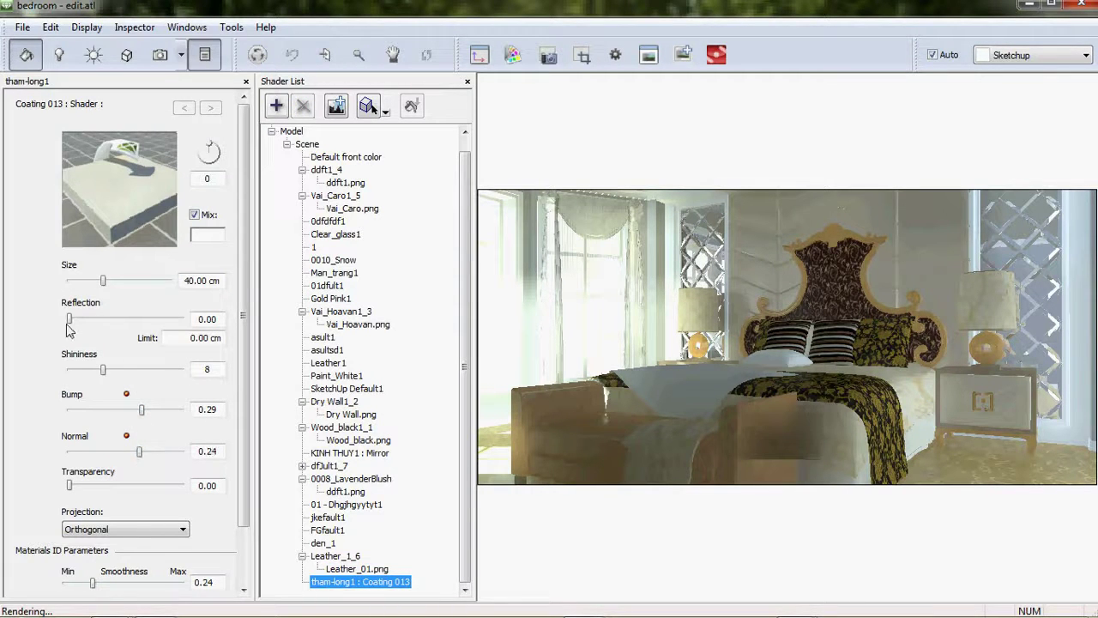
drag(70, 318, 94, 319)
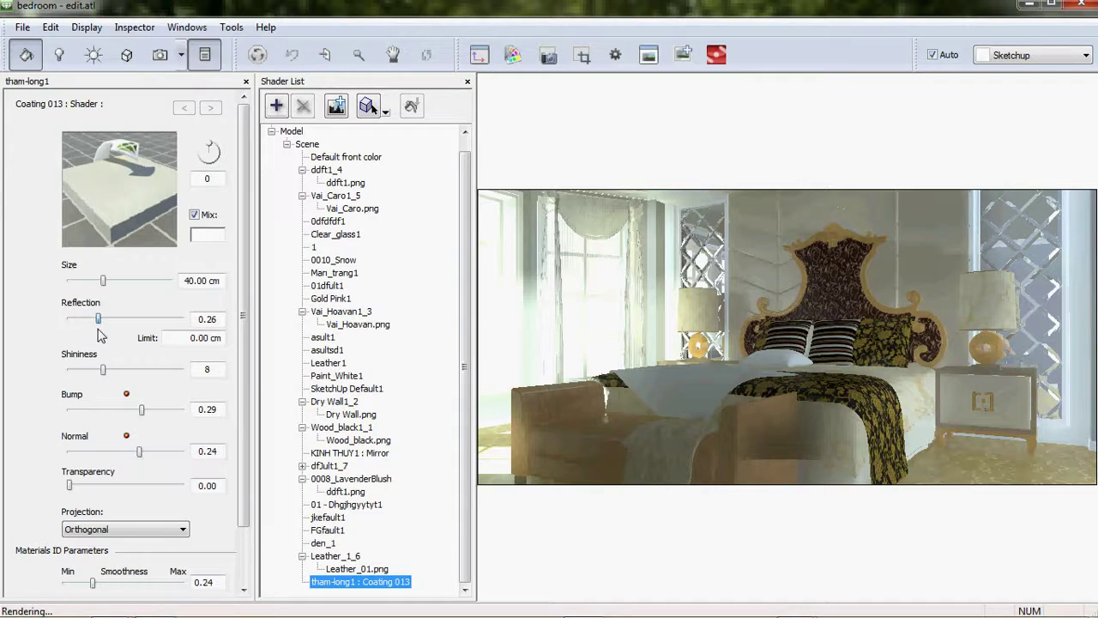
drag(140, 451, 154, 452)
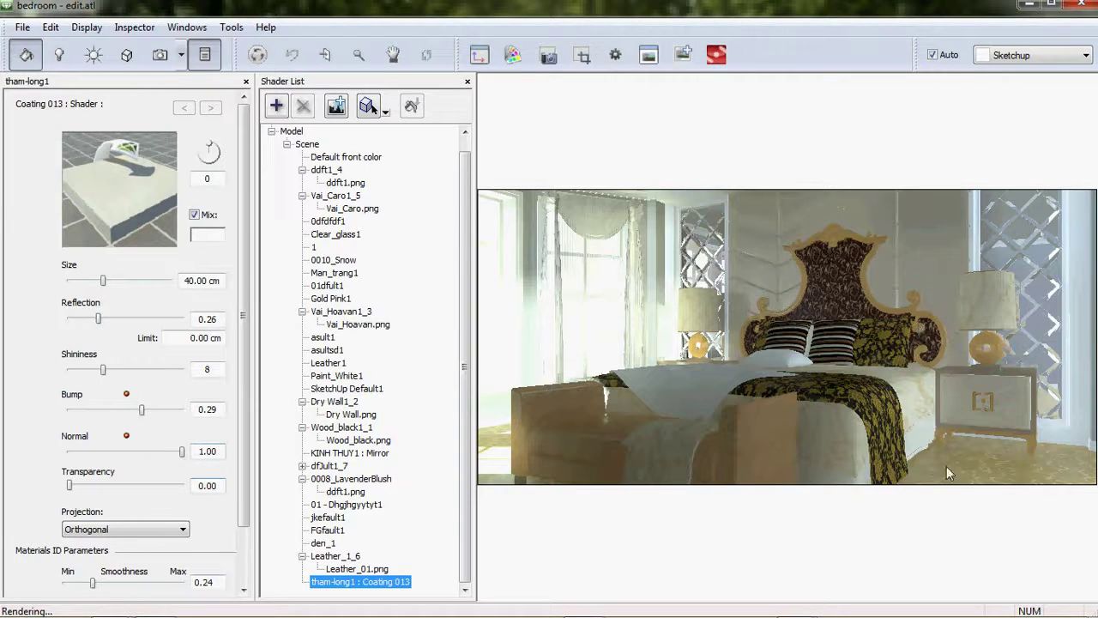
- Give the pillows' df3ult1.png Reflection 51, Shininess 9 and Bump -2.40
click(847, 343)
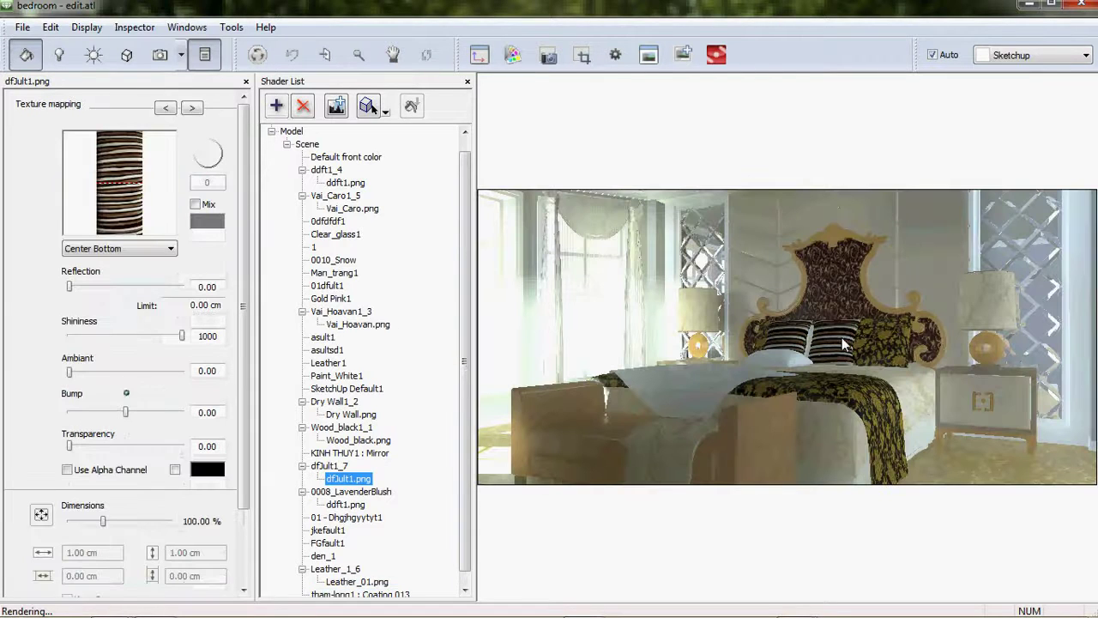
drag(71, 290, 92, 288)
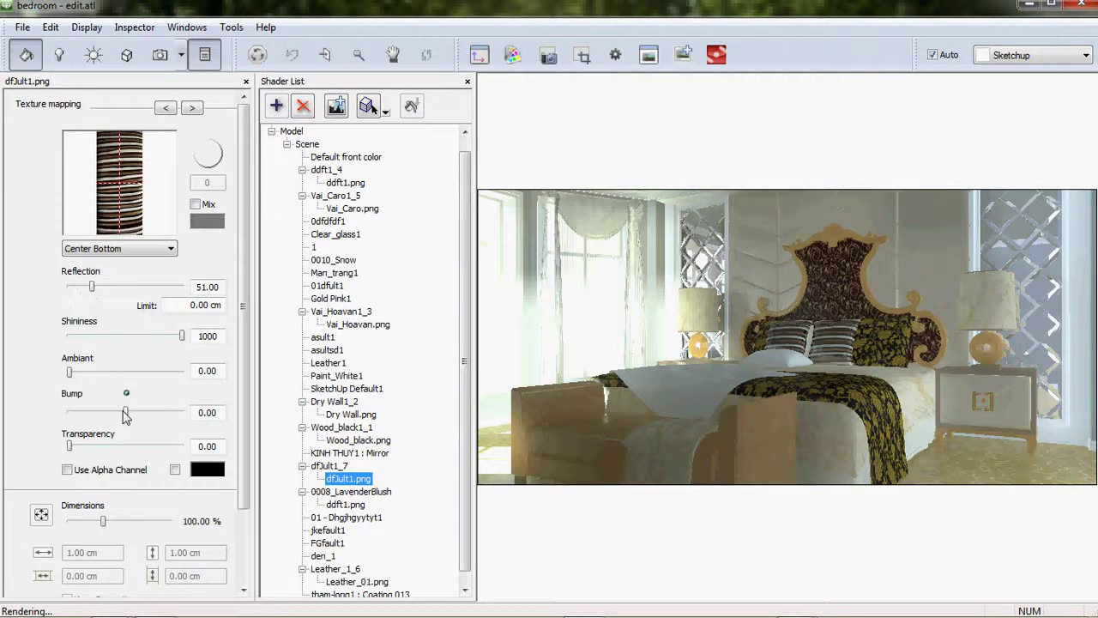
drag(125, 413, 101, 415)
drag(181, 336, 105, 335)
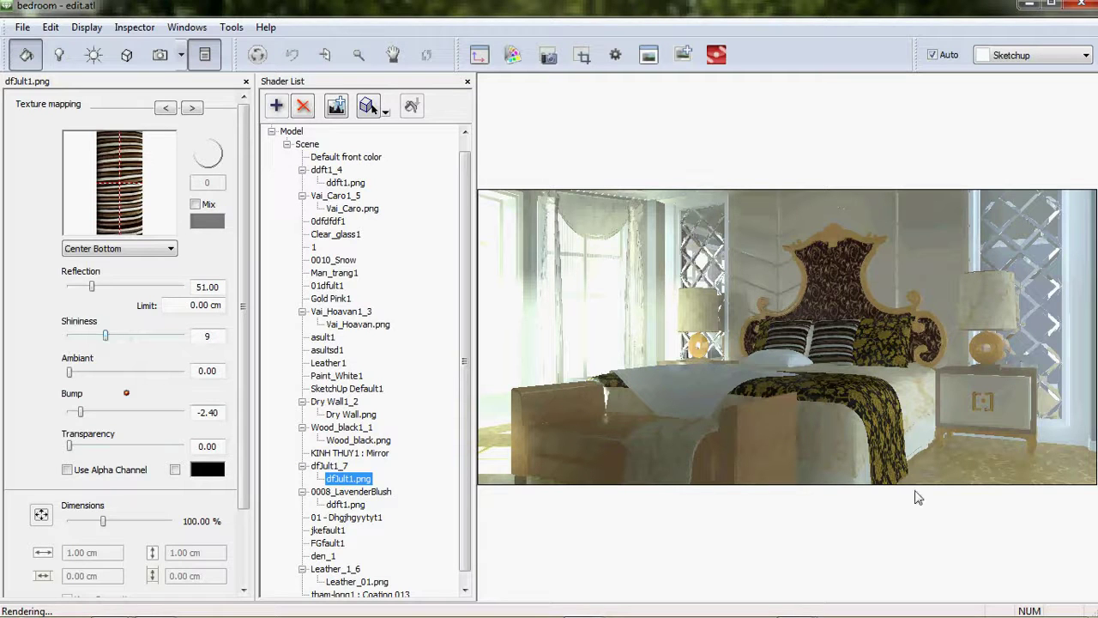
click(210, 62)
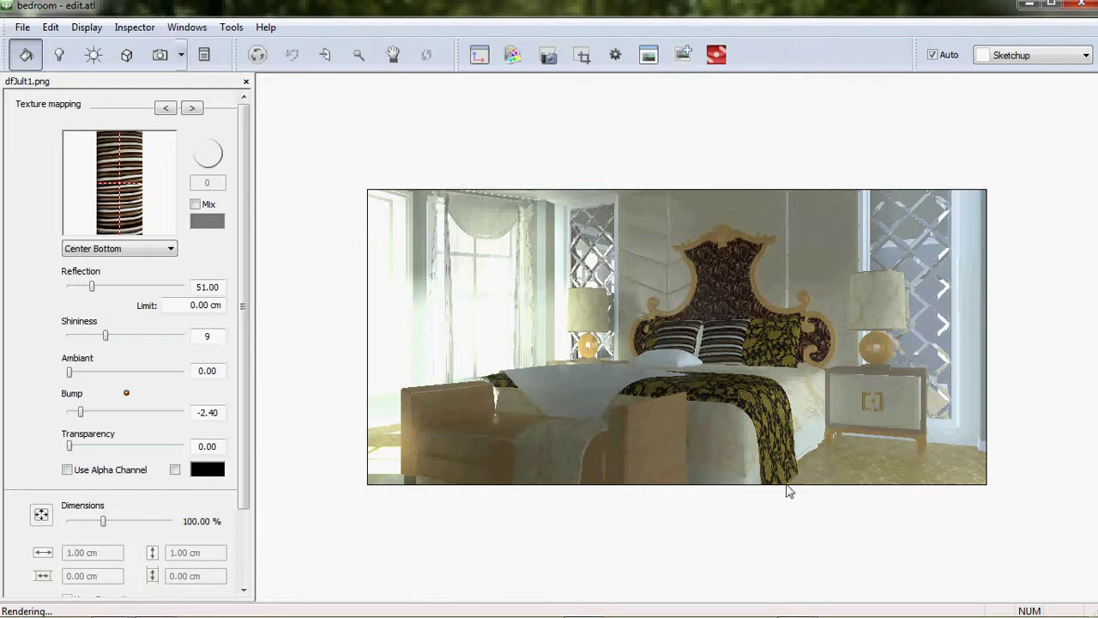
- Add a new light group and rename it 'light'
click(60, 57)
click(204, 54)
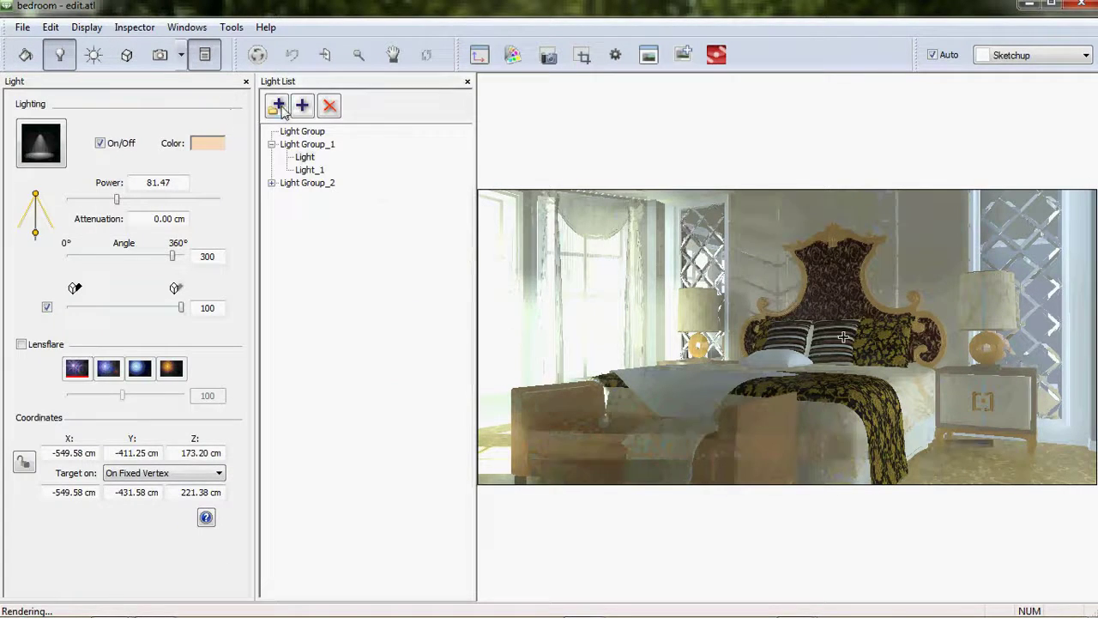
click(279, 106)
click(315, 199)
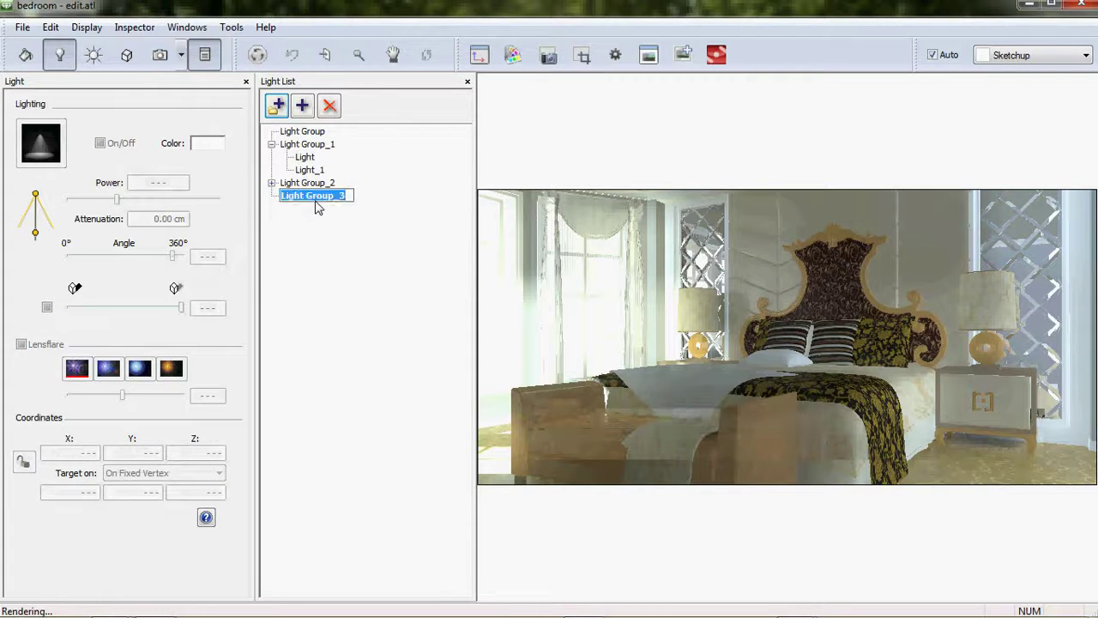
text(light)
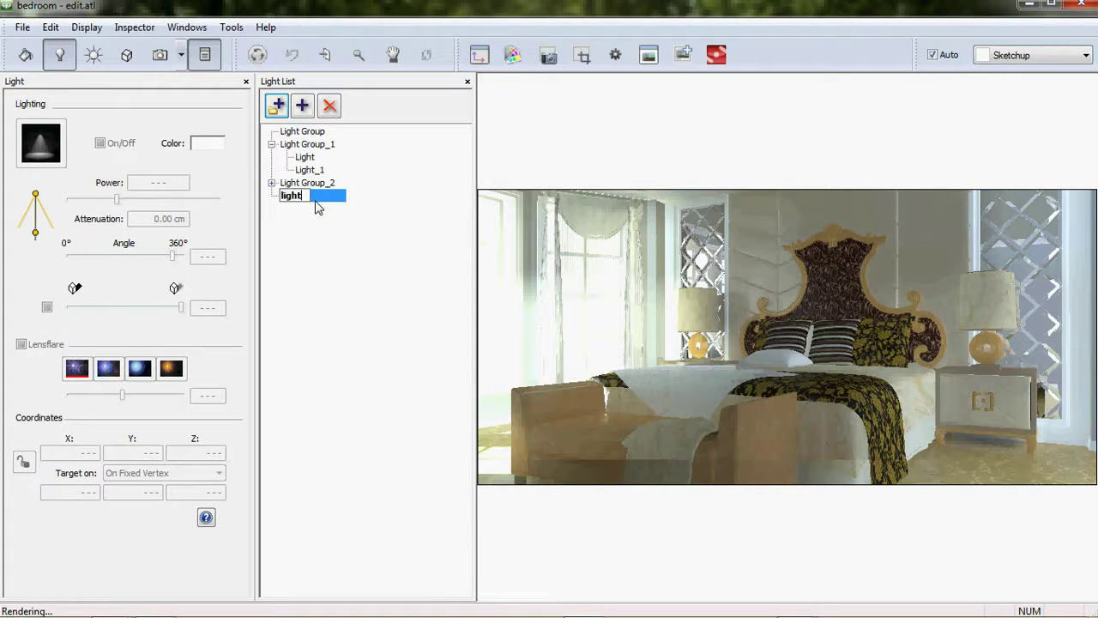
key(Return)
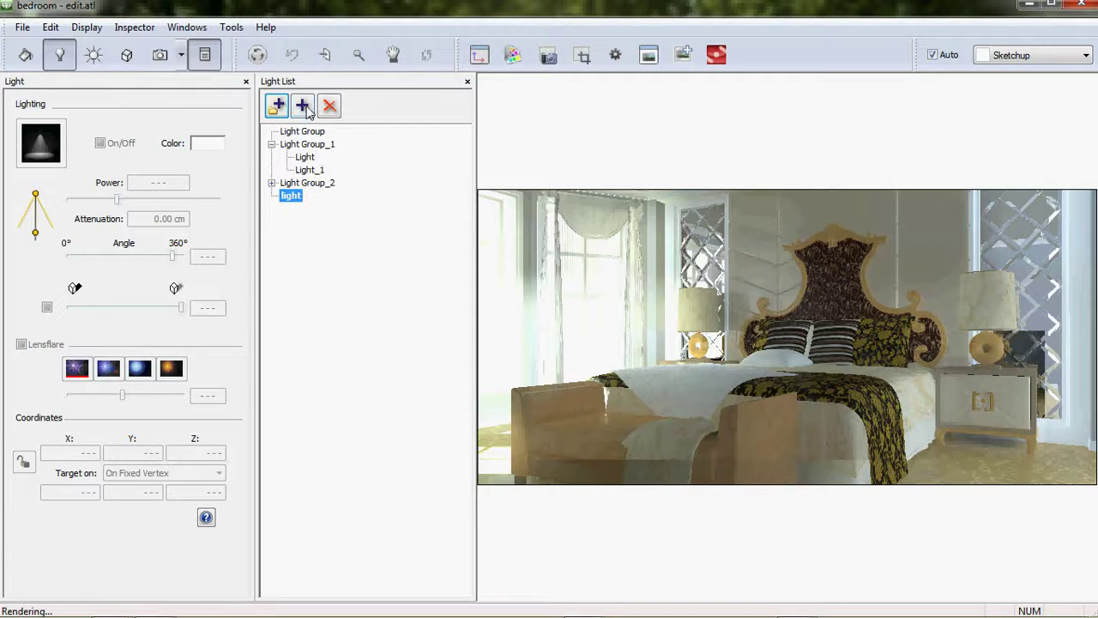
- Add Light_3 to the 'light' group as a spot light
click(302, 104)
click(40, 141)
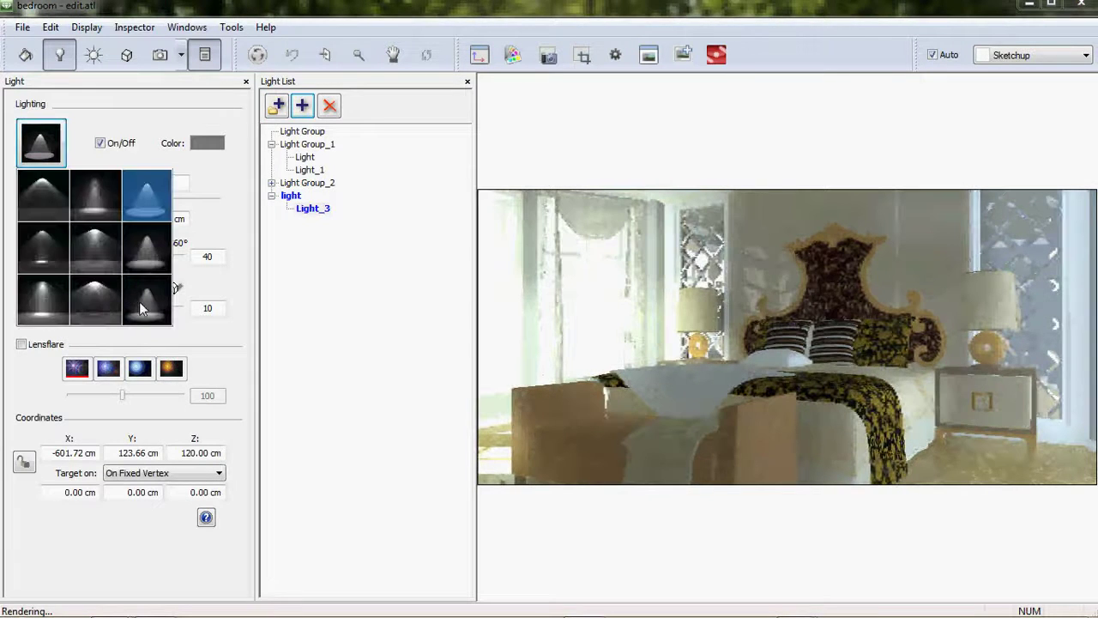
click(139, 301)
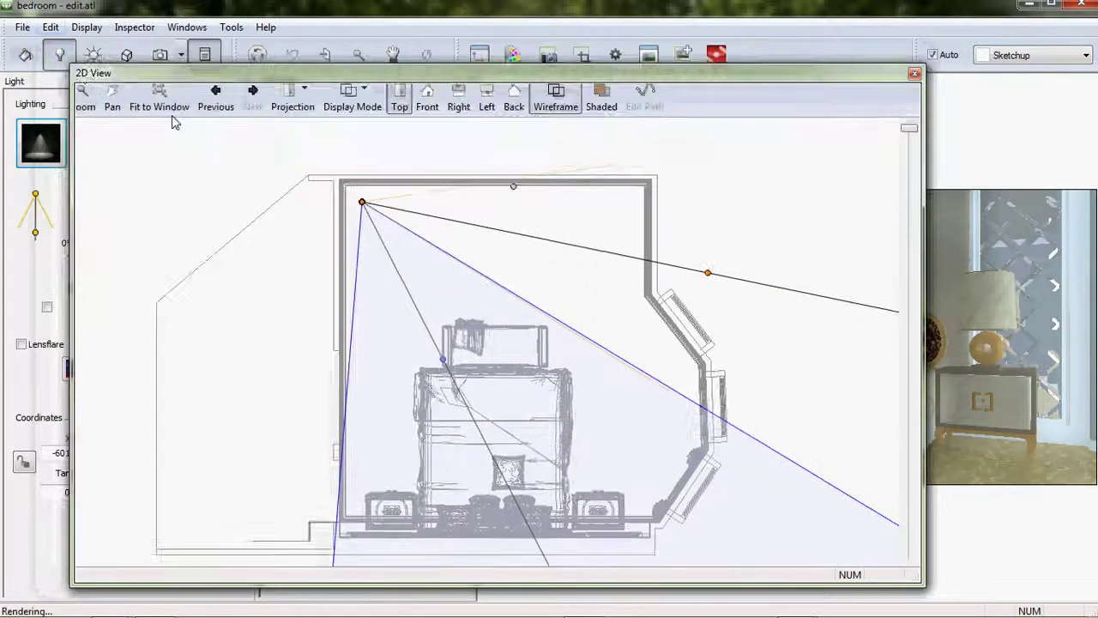
- Move Light_3 to the room's lower-left corner with its target aimed right toward the bed
drag(472, 205, 270, 139)
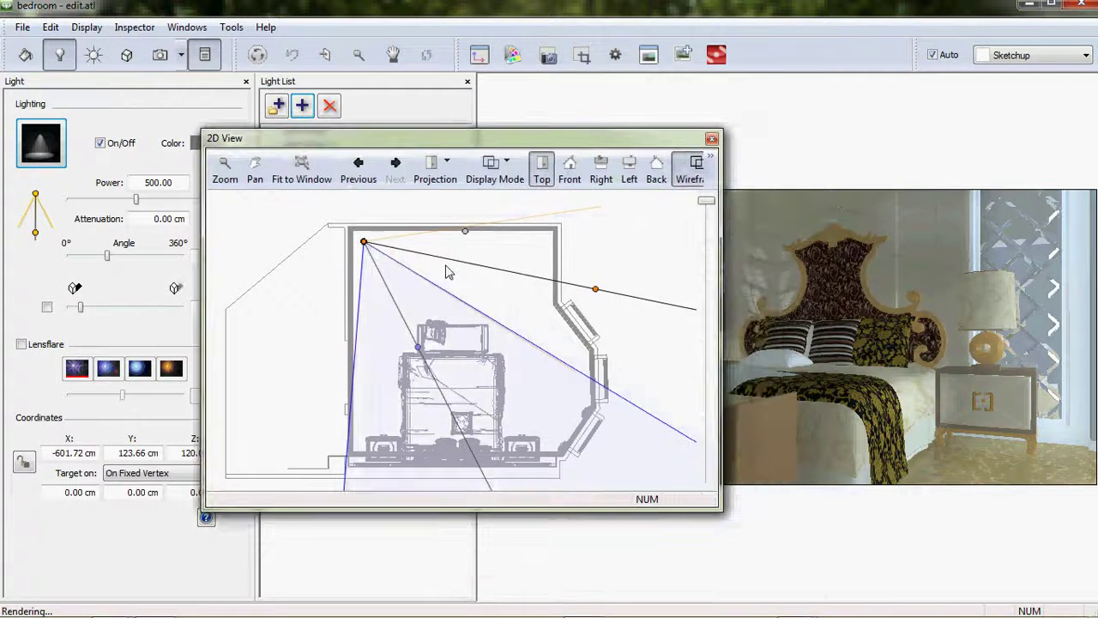
drag(446, 257, 463, 437)
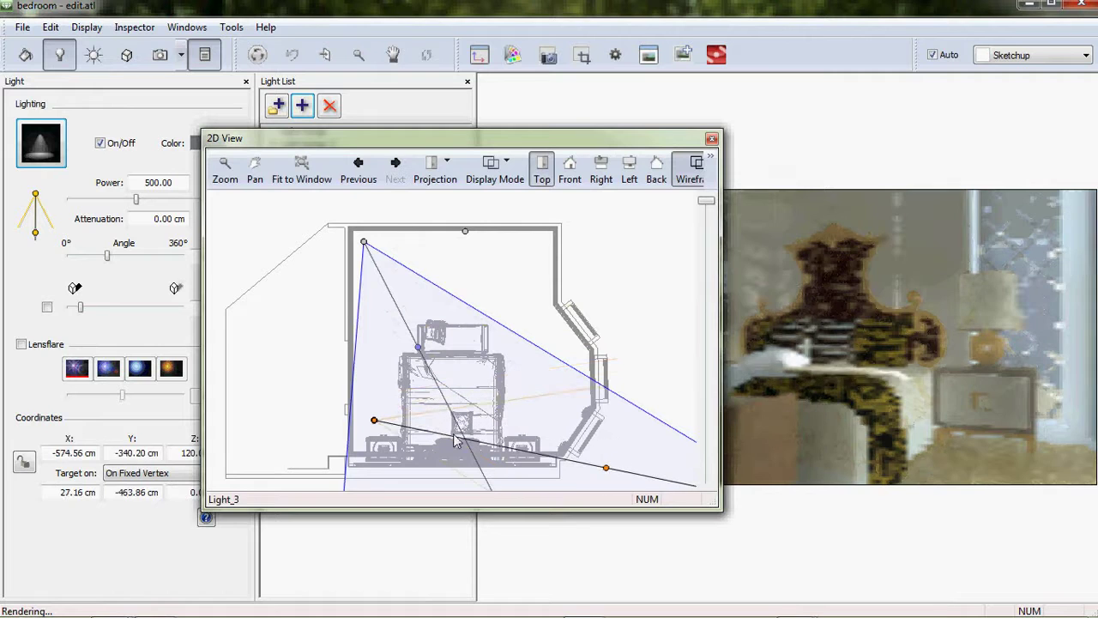
drag(605, 466, 388, 431)
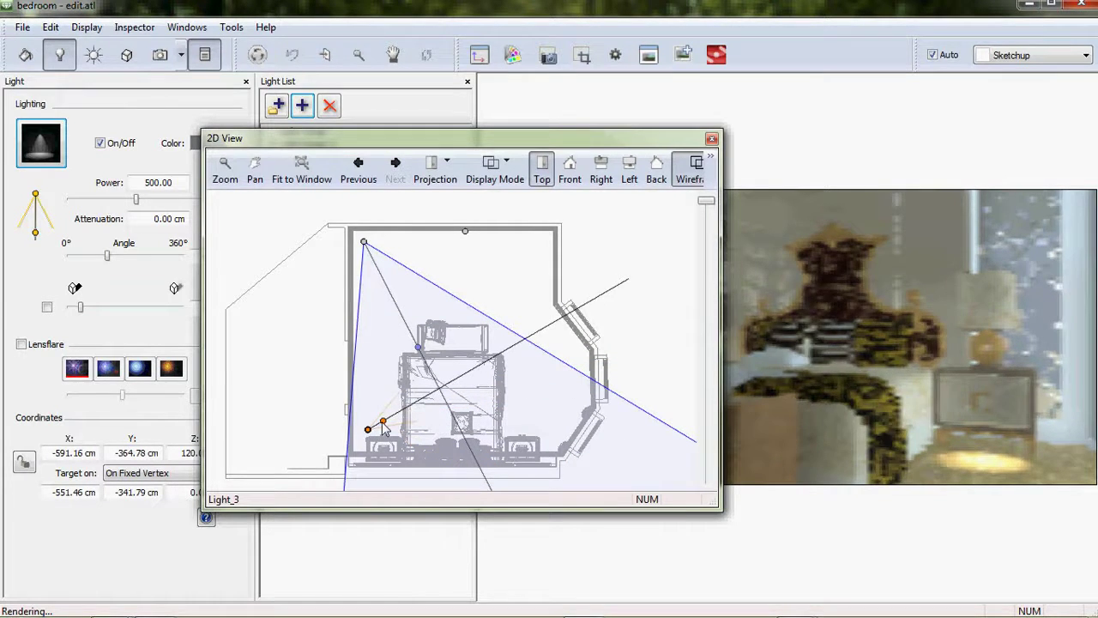
drag(384, 421, 376, 428)
- Set Light_3's angle to 360 and its attenuation to 200 cm
drag(410, 138, 605, 125)
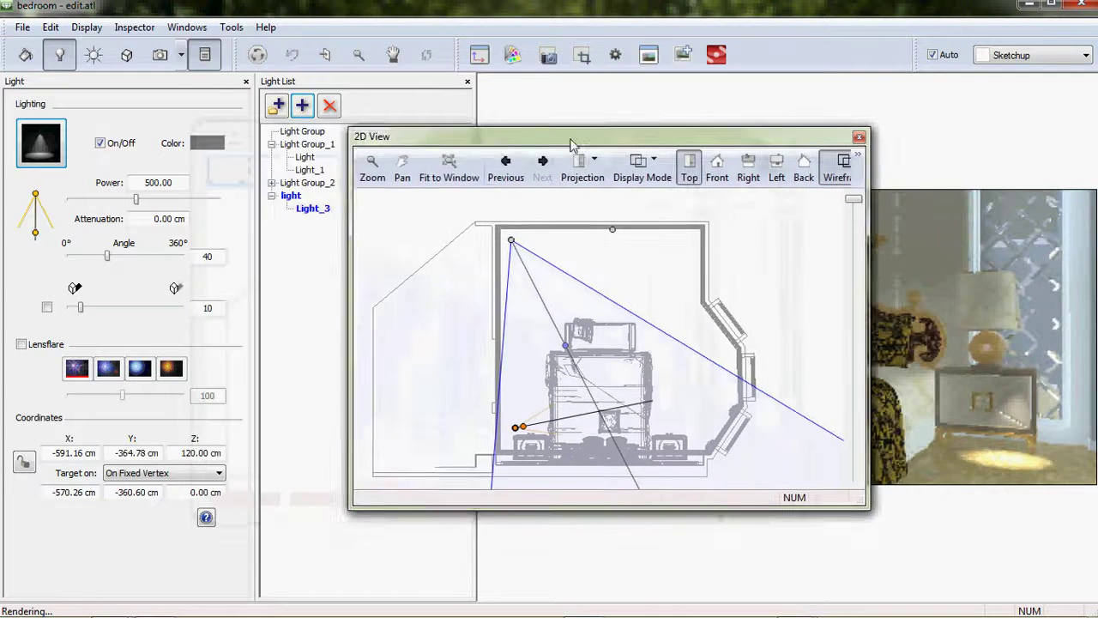
drag(225, 260, 189, 262)
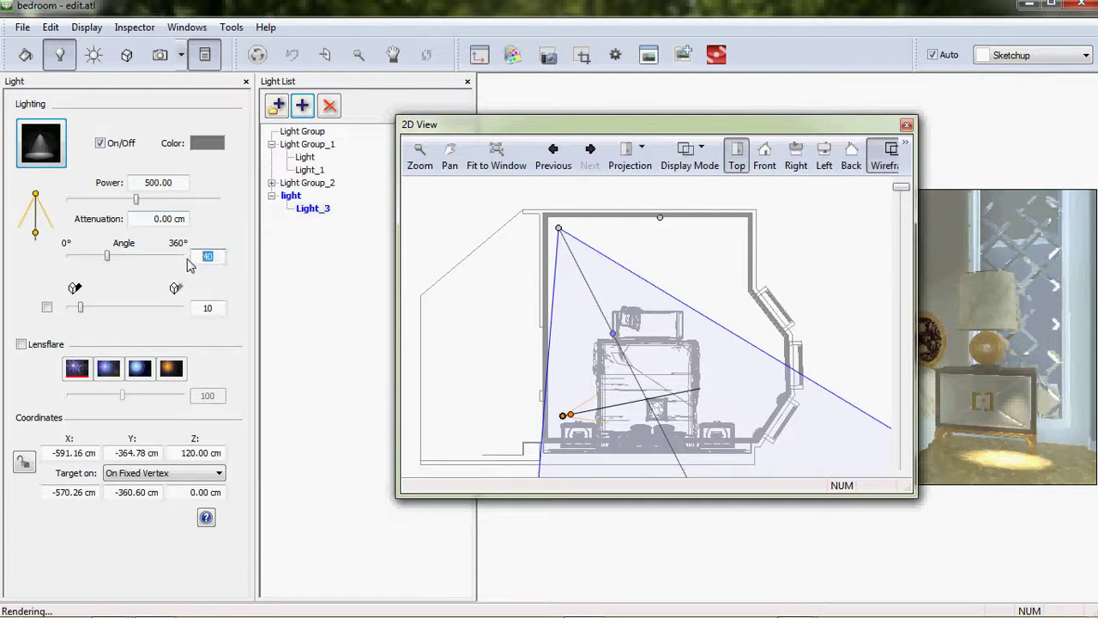
text(360)
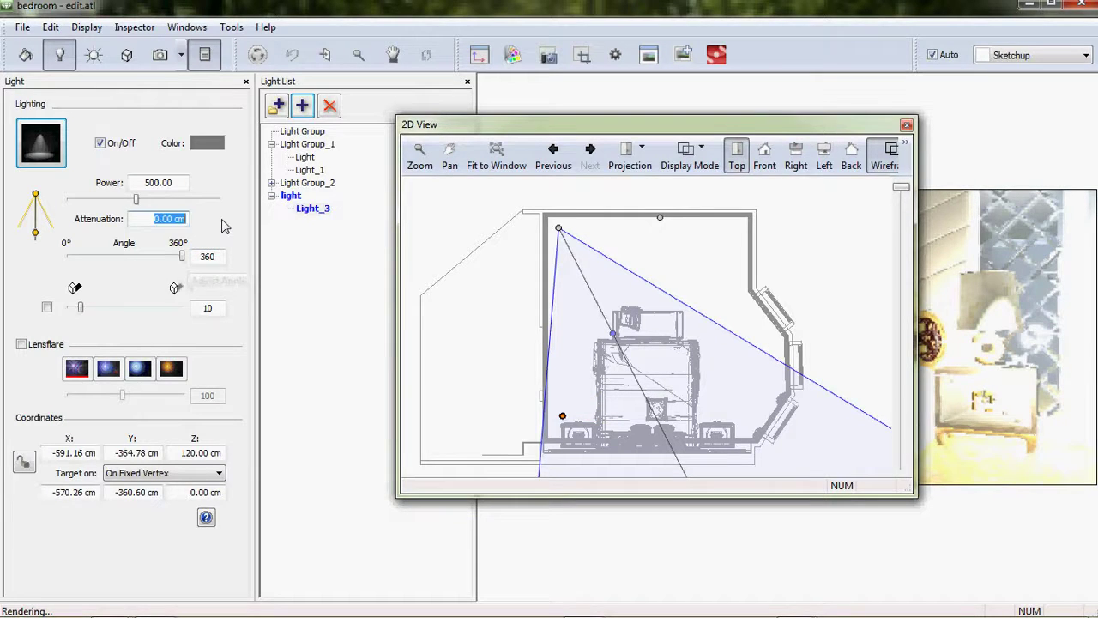
key(BackSpace)
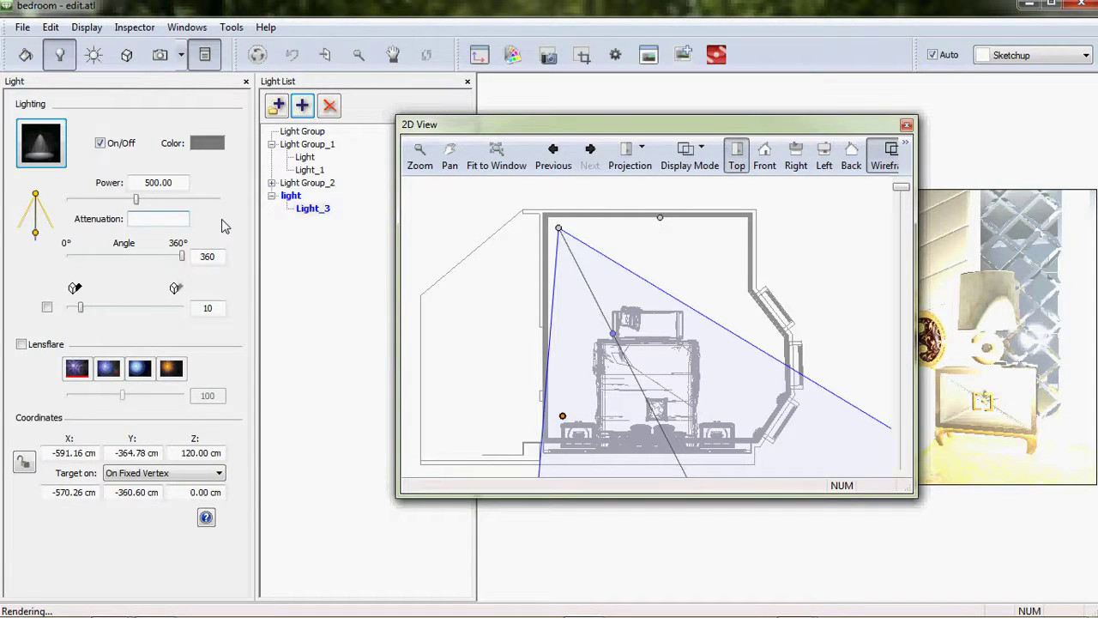
text(200)
key(Tab)
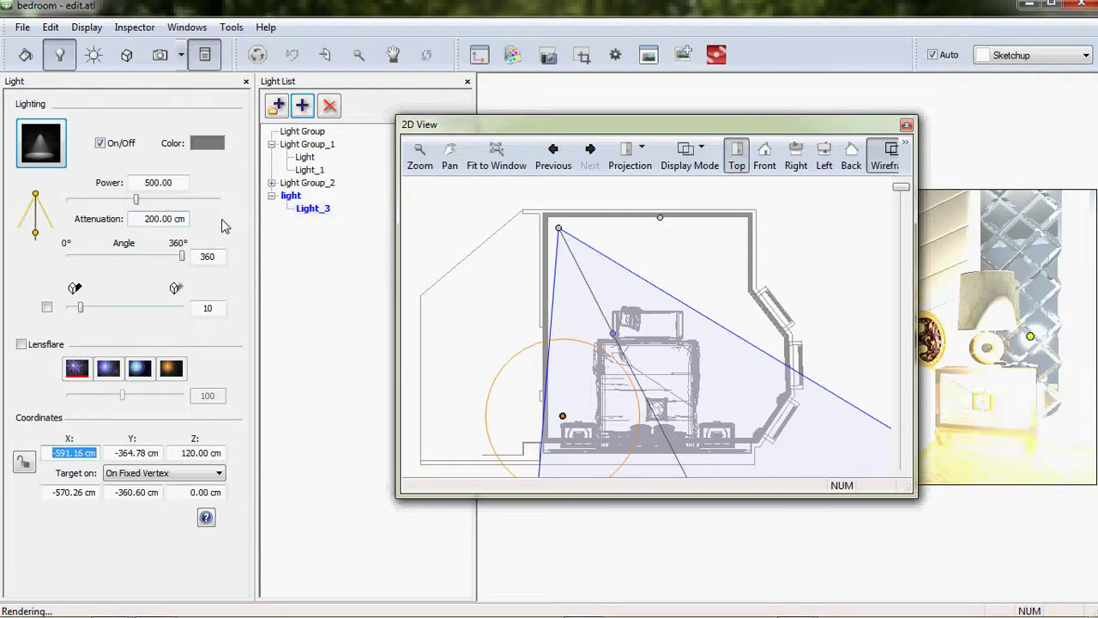
- Give Light_3 a pale salmon-orange colour (254, 189, 146)
click(201, 146)
click(568, 210)
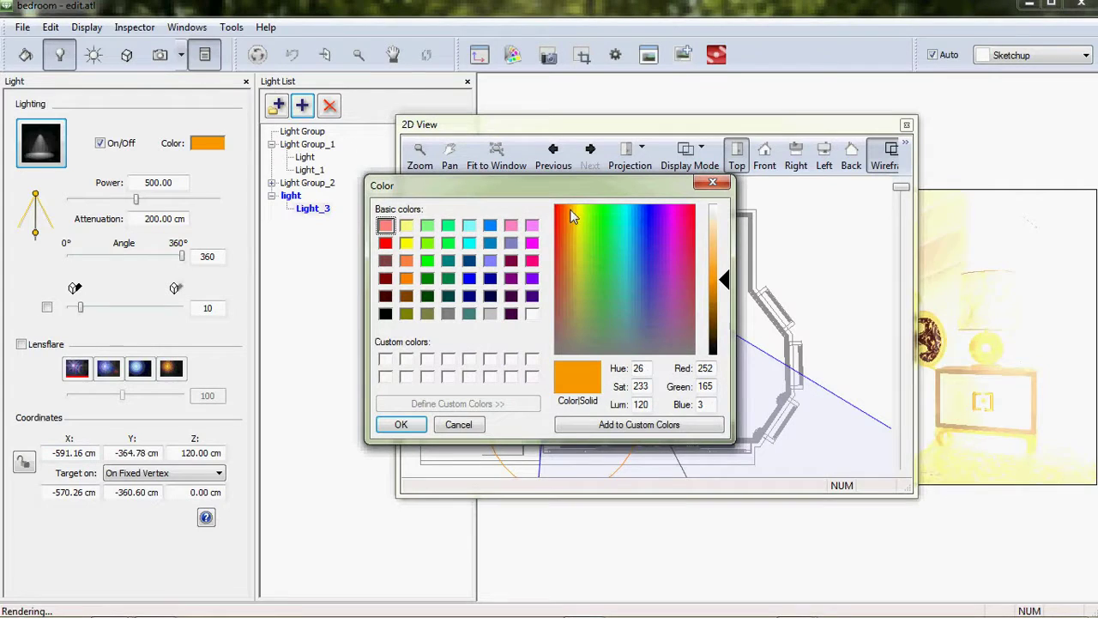
click(719, 240)
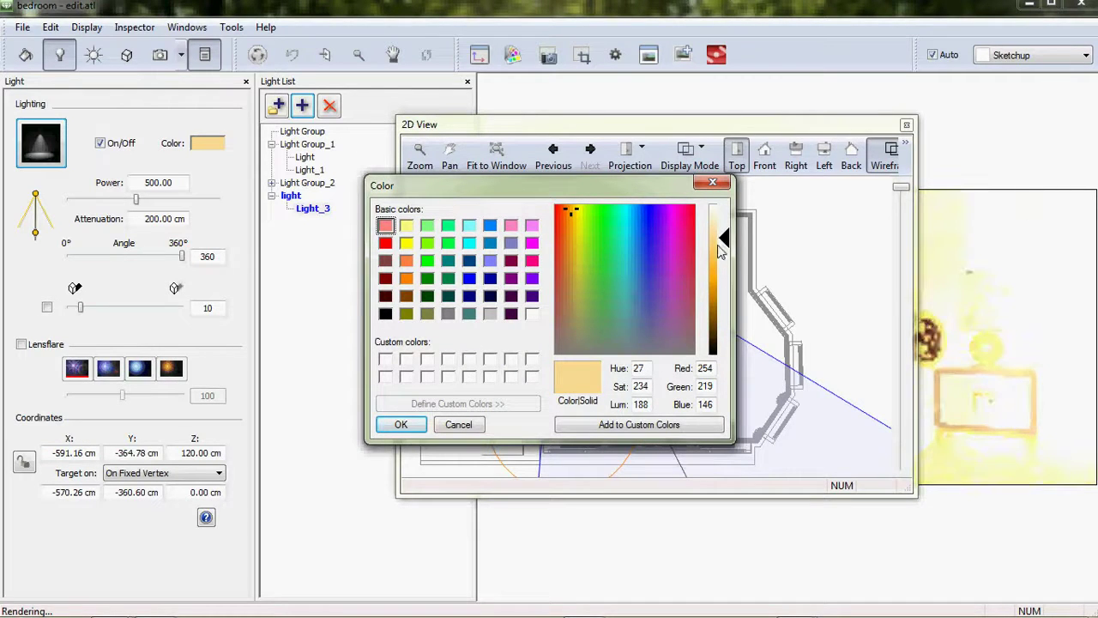
click(564, 215)
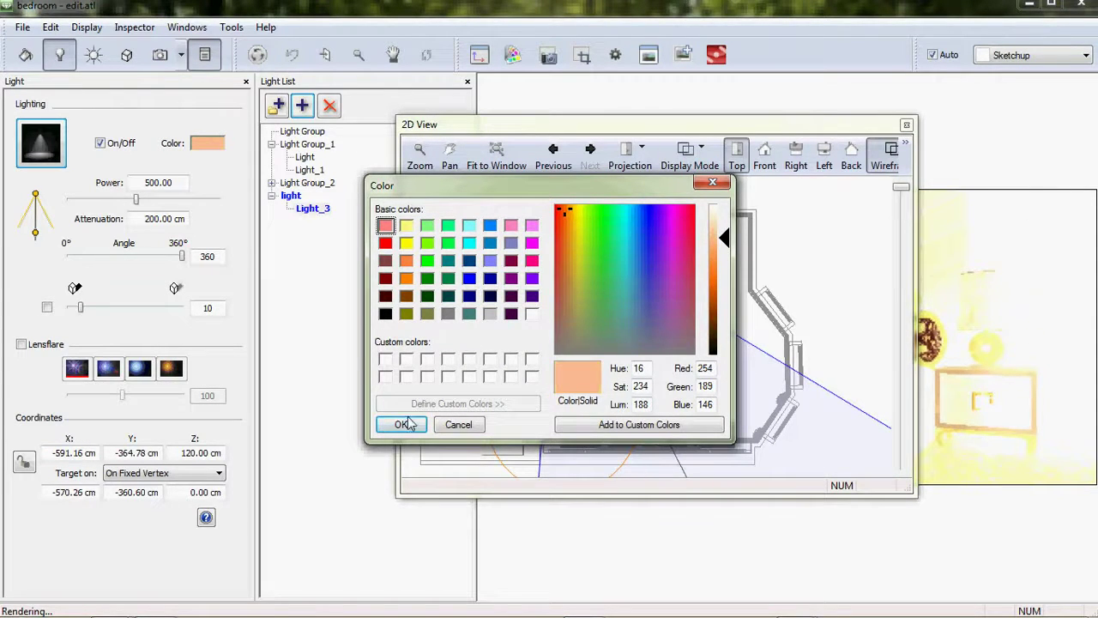
click(401, 424)
- Lower Light_3's power from 500 to 20
click(134, 185)
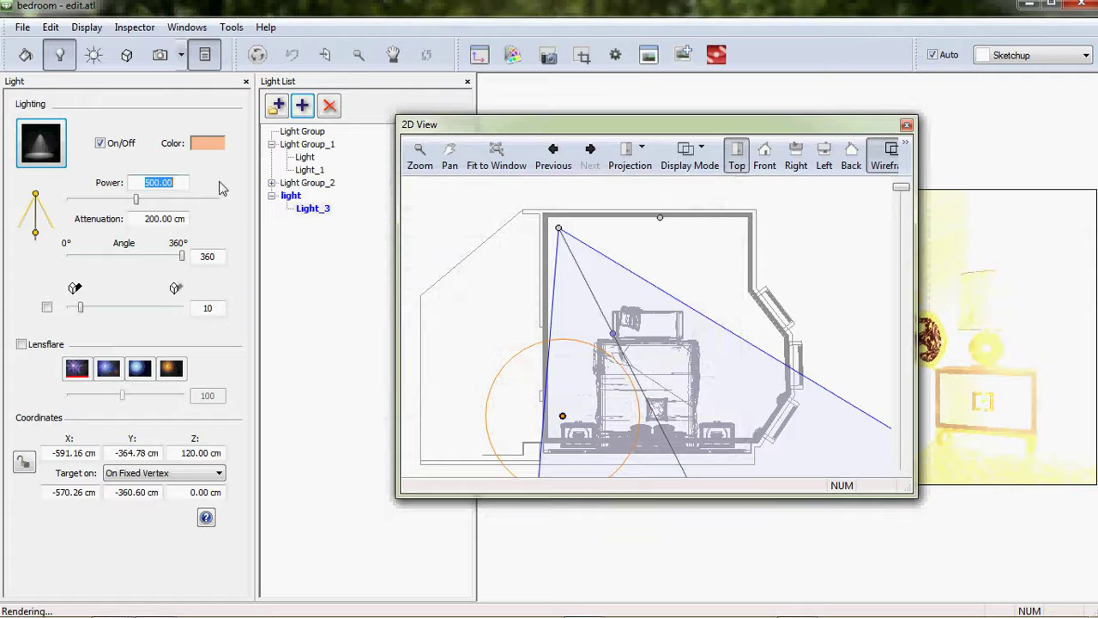
text(20)
key(Return)
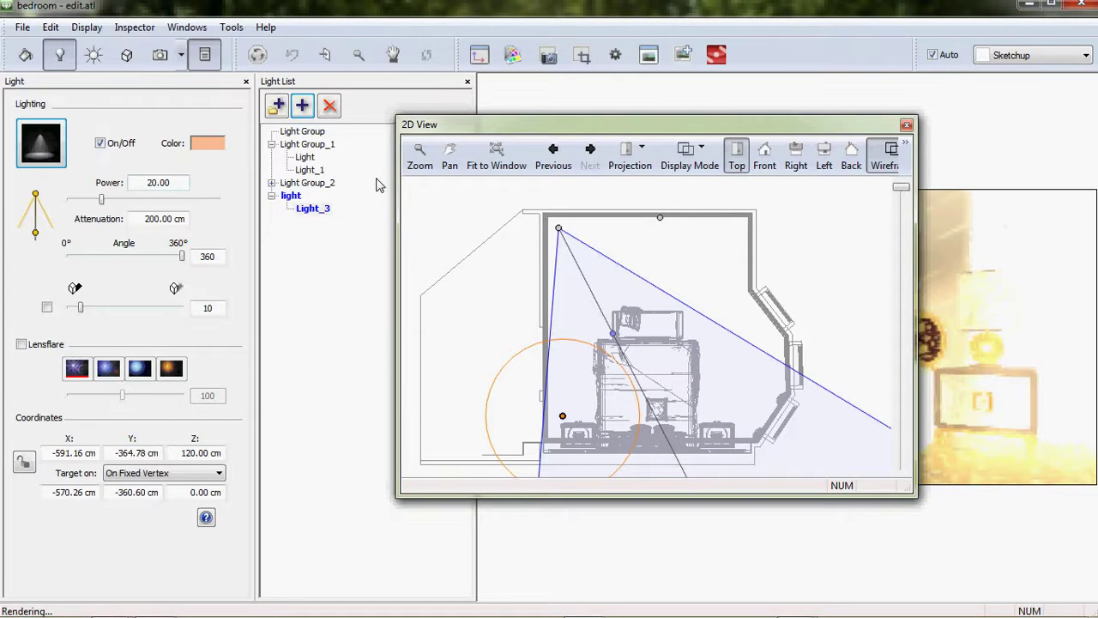
mouse_move(576, 152)
mouse_down()
mouse_move(302, 208)
mouse_move(26, 348)
mouse_up()
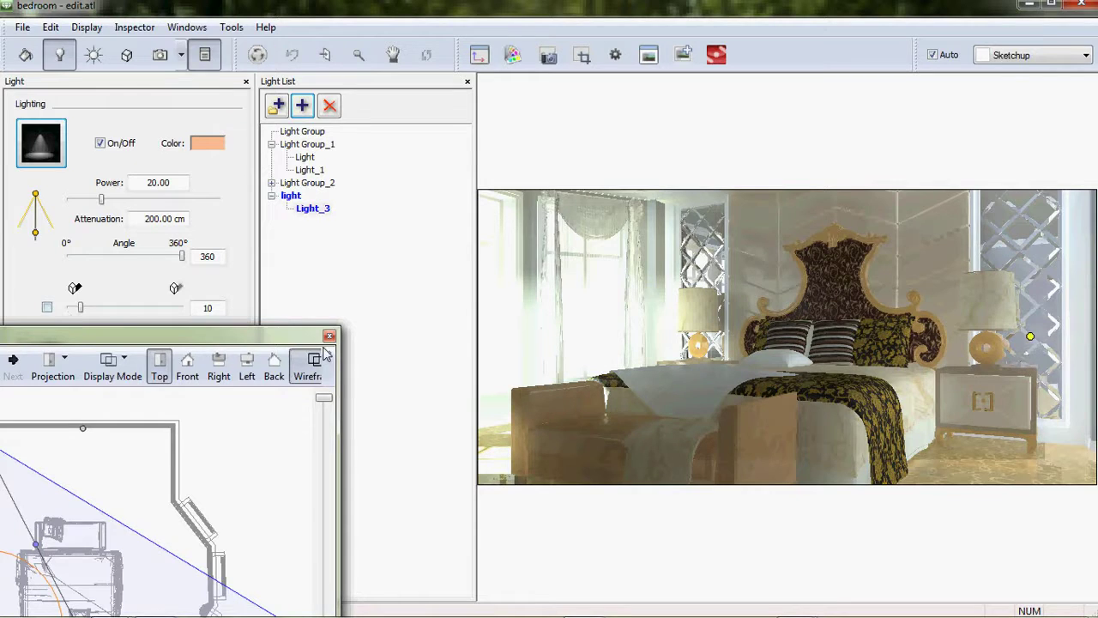
- Enable shadow intensity for Light_3 and deepen its colour to orange (253, 118, 28)
click(47, 308)
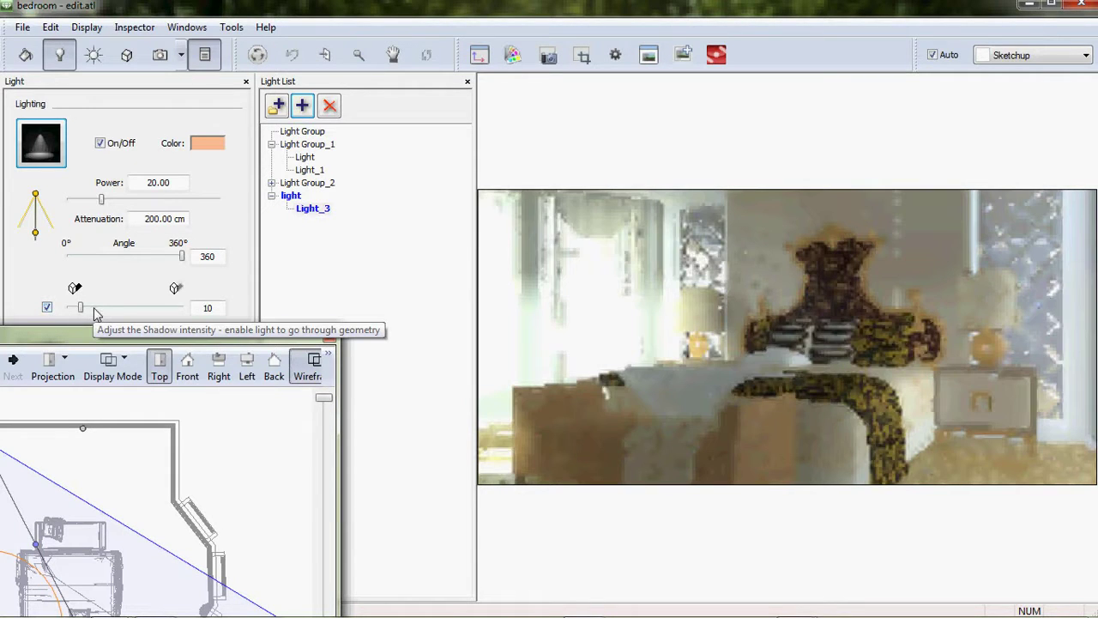
click(208, 143)
click(719, 271)
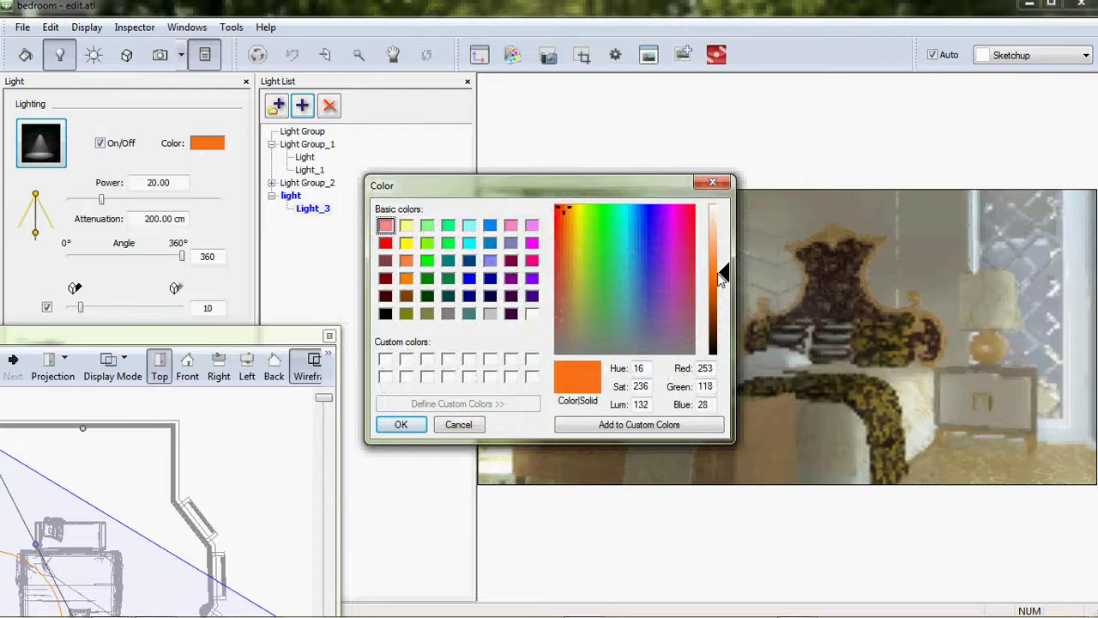
click(412, 427)
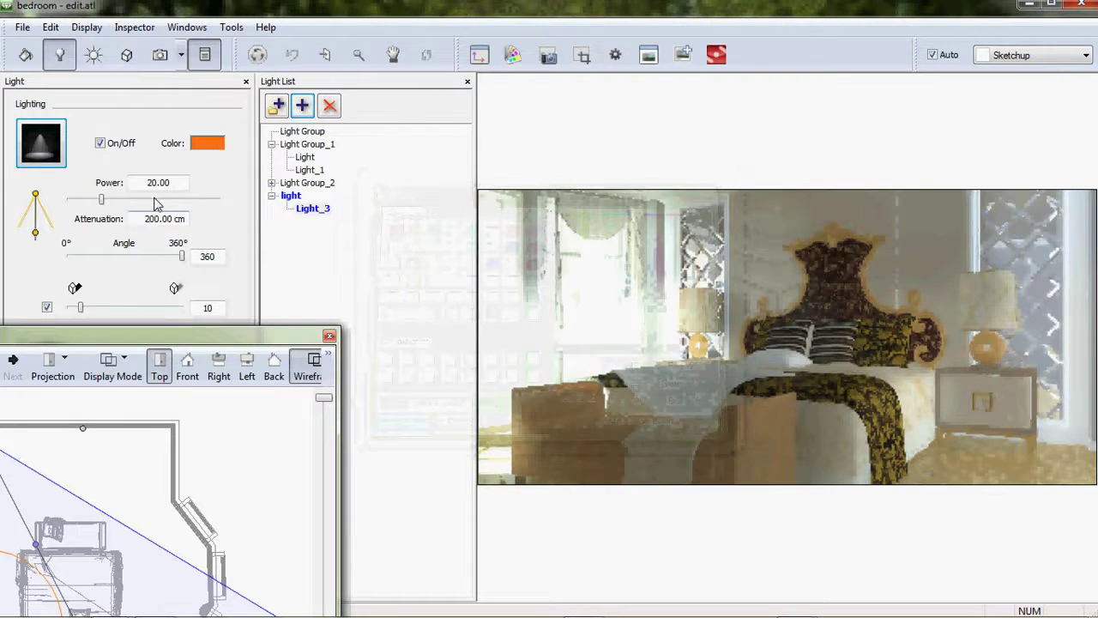
- Raise Light_3's power to 35 and close the 2D View and Light List
drag(148, 182, 194, 187)
text(5)
key(Return)
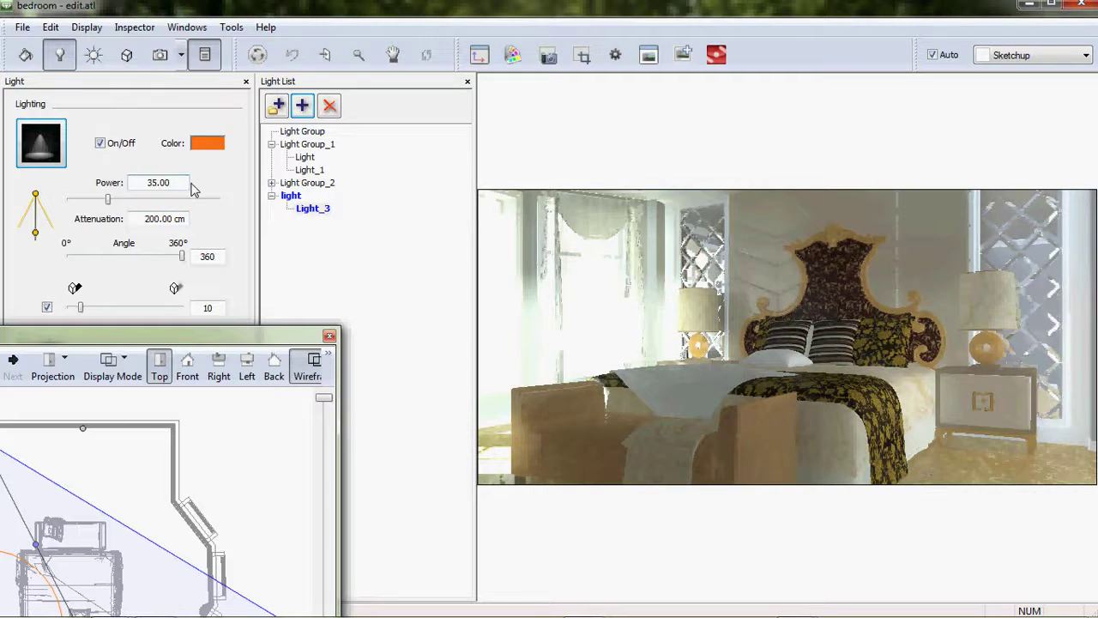
mouse_move(249, 343)
mouse_down()
mouse_move(313, 231)
mouse_move(370, 184)
mouse_up()
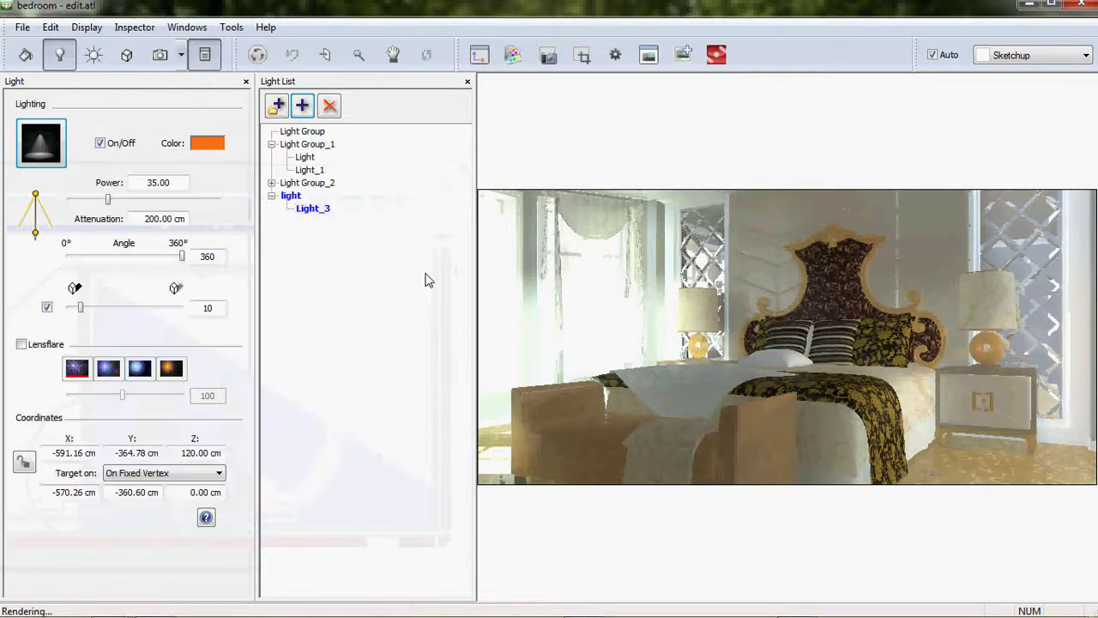
click(204, 55)
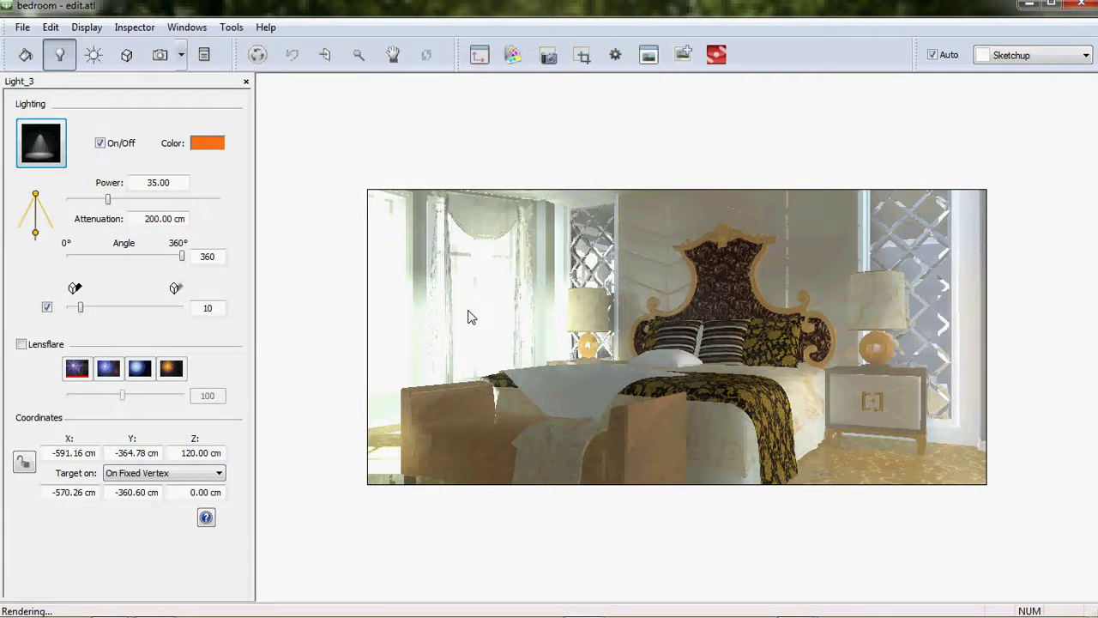
- Open the camera's Post Process settings and set contrast 5, brightness 10, saturation 15
click(159, 61)
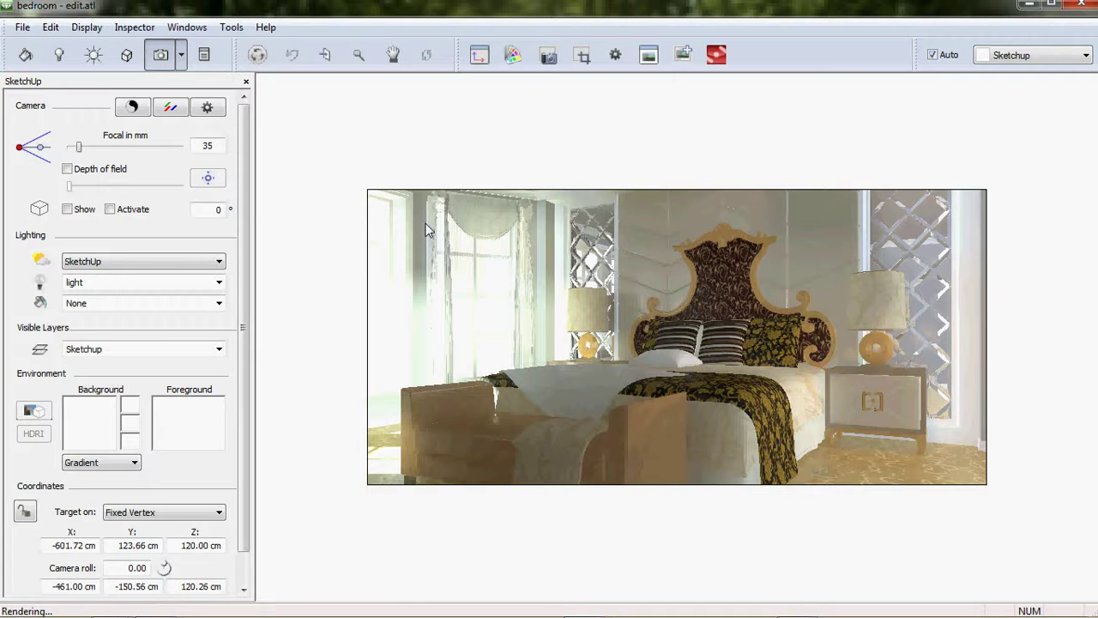
click(169, 110)
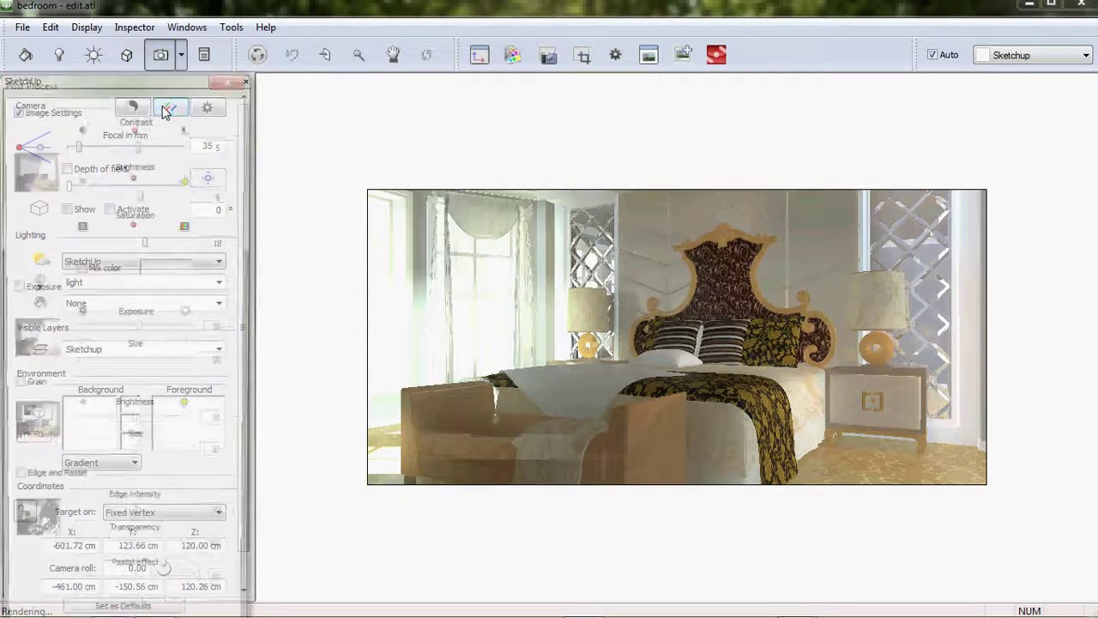
drag(135, 90, 287, 43)
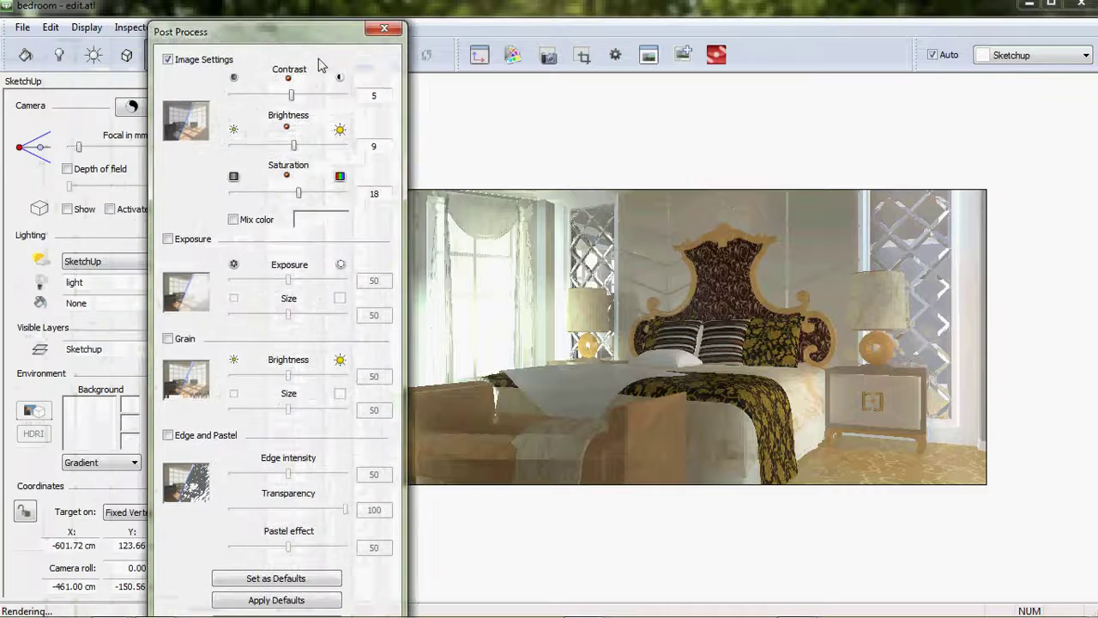
double_click(374, 97)
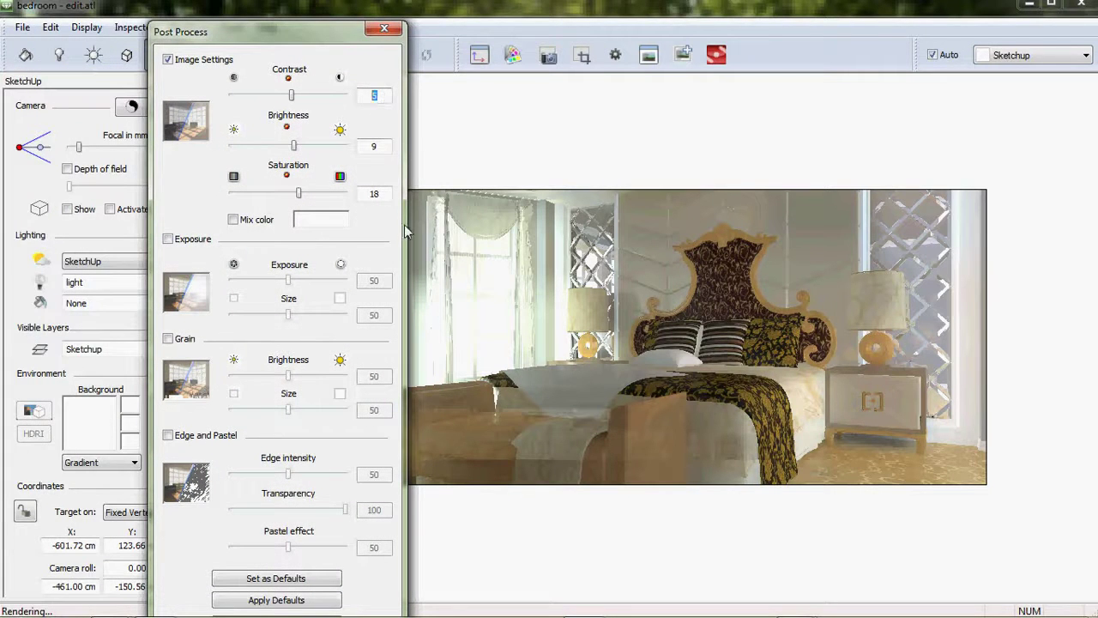
double_click(374, 148)
text(0)
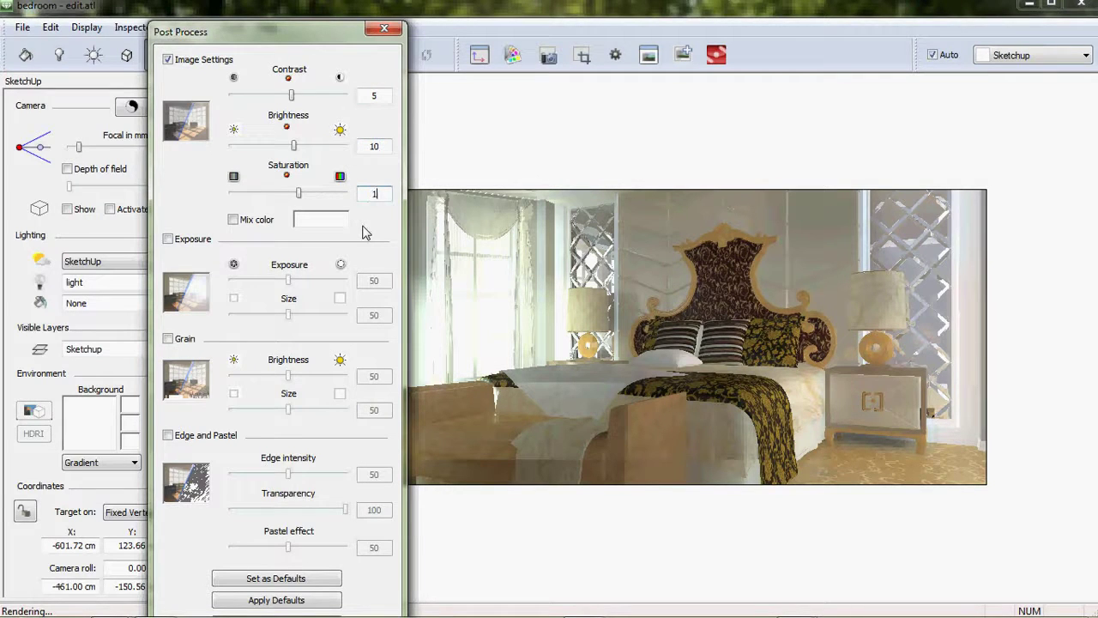
- Turn on Edge and Pastel with edge intensity 3, then close post-processing
drag(274, 38, 280, 32)
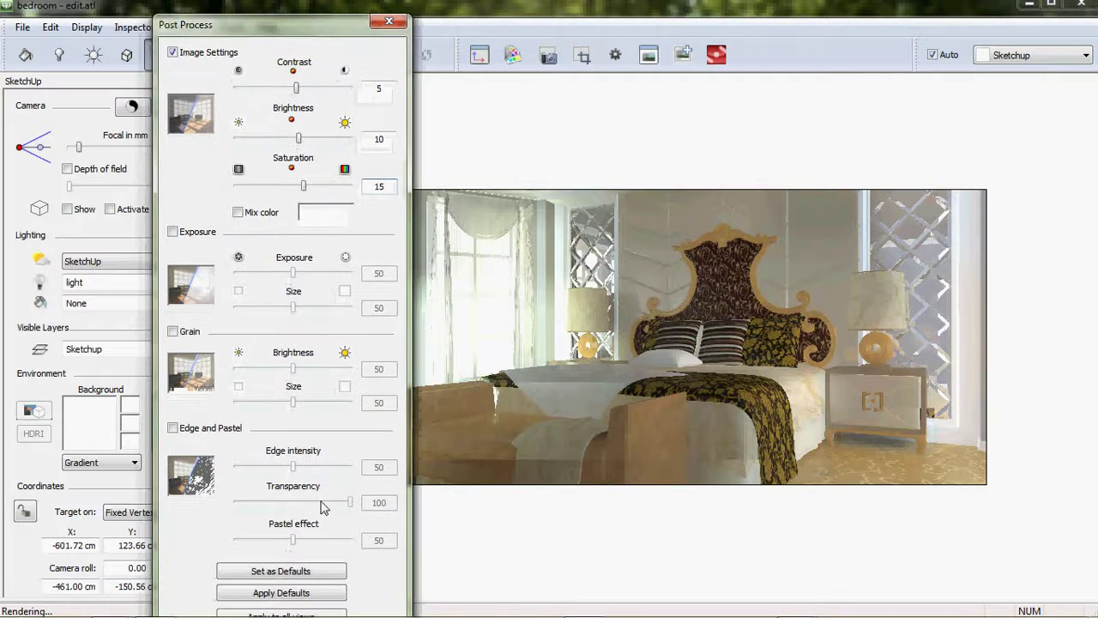
click(172, 427)
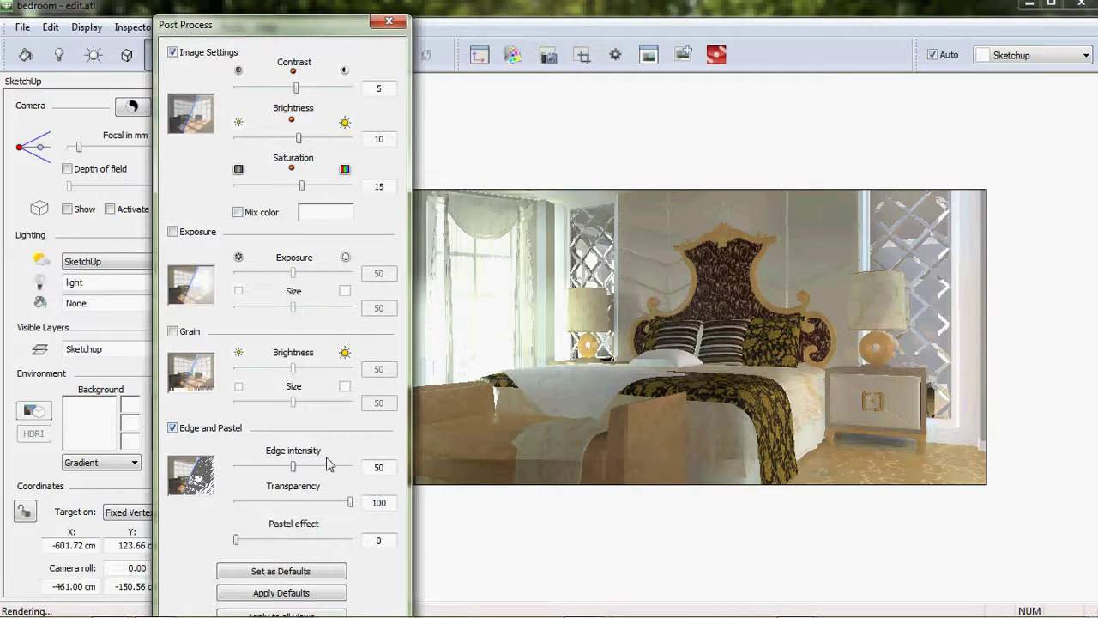
text(3)
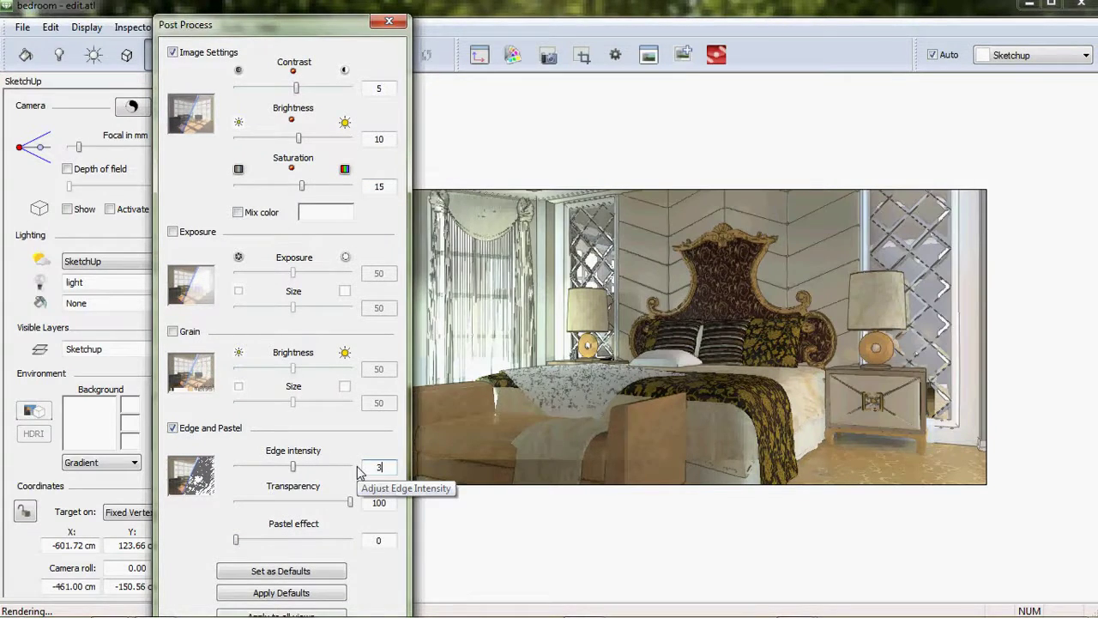
key(Return)
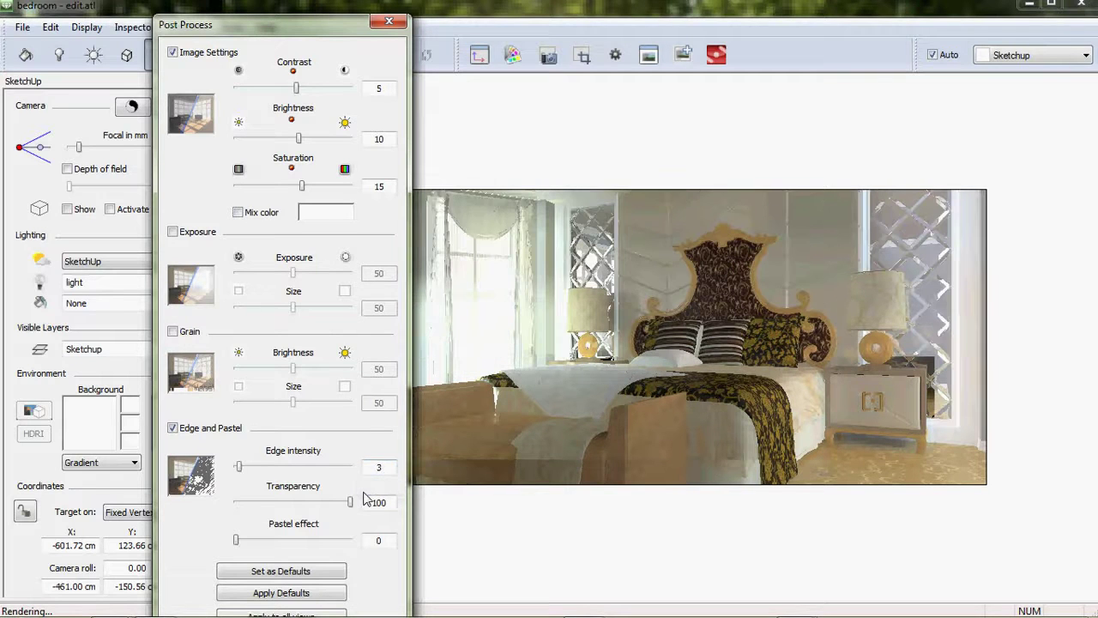
click(446, 492)
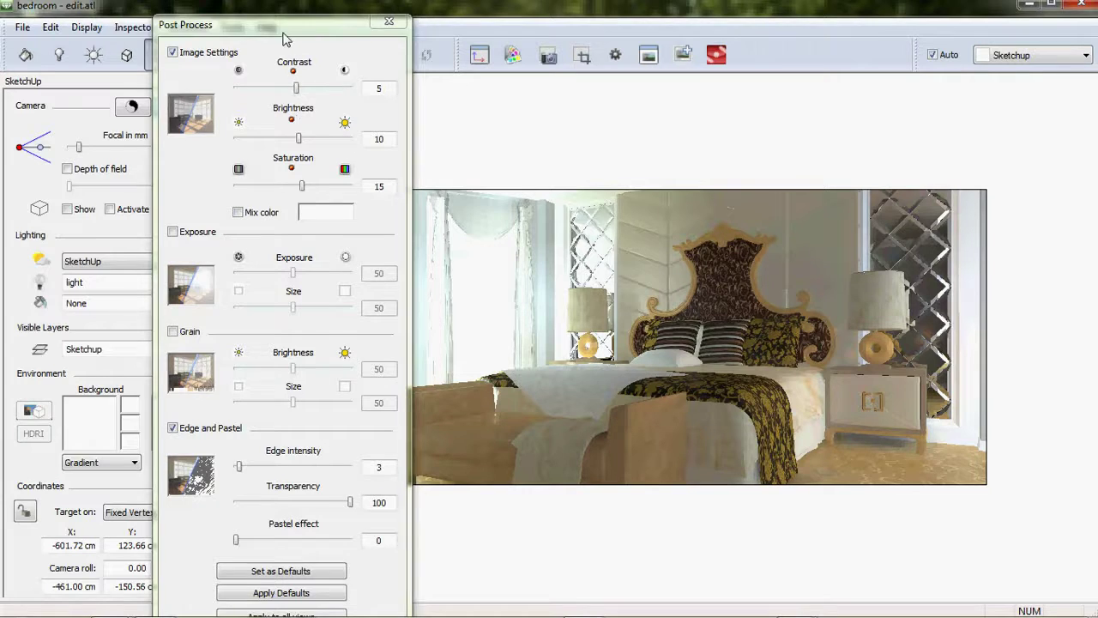
drag(284, 38, 284, 27)
key(Escape)
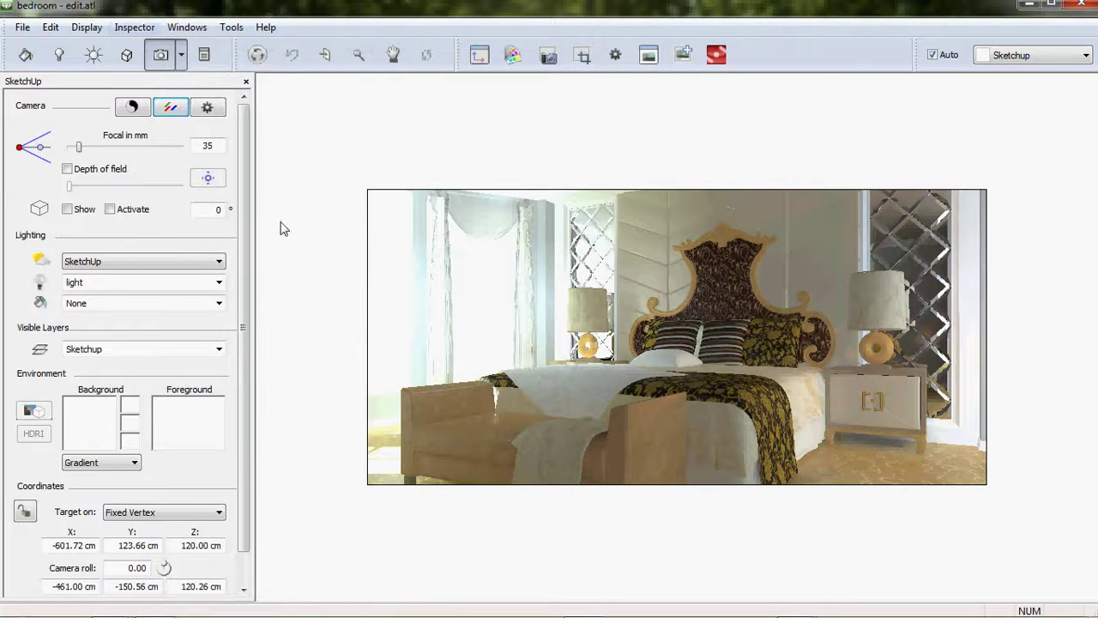
- In the sun's Advanced Heliodon, merge the sky colour with light grey (214, 214, 214)
click(94, 55)
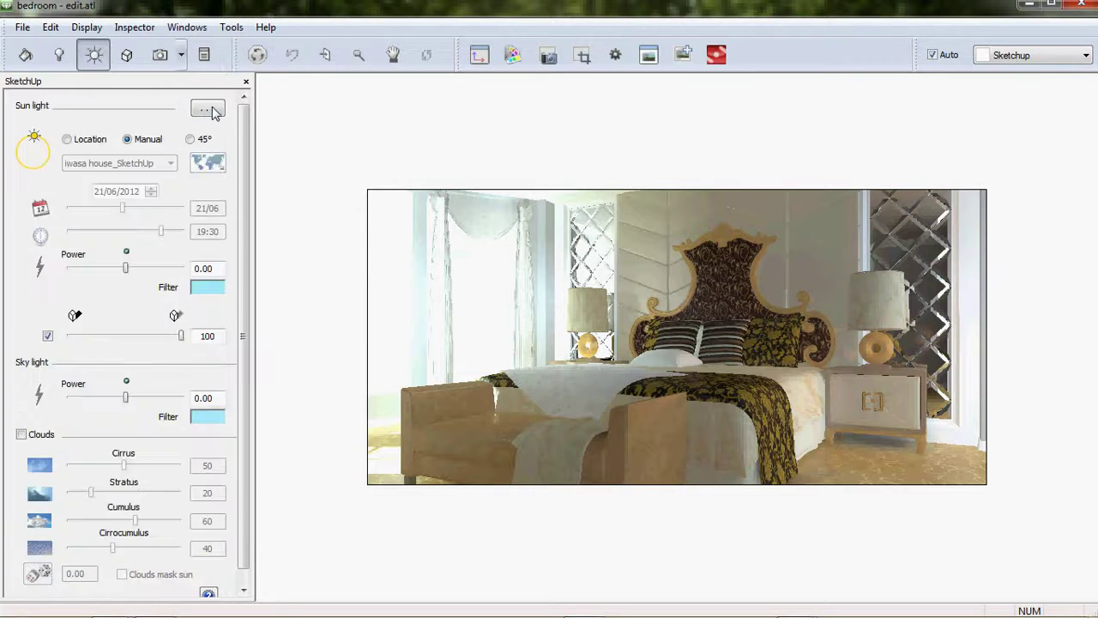
click(211, 109)
drag(135, 100, 208, 79)
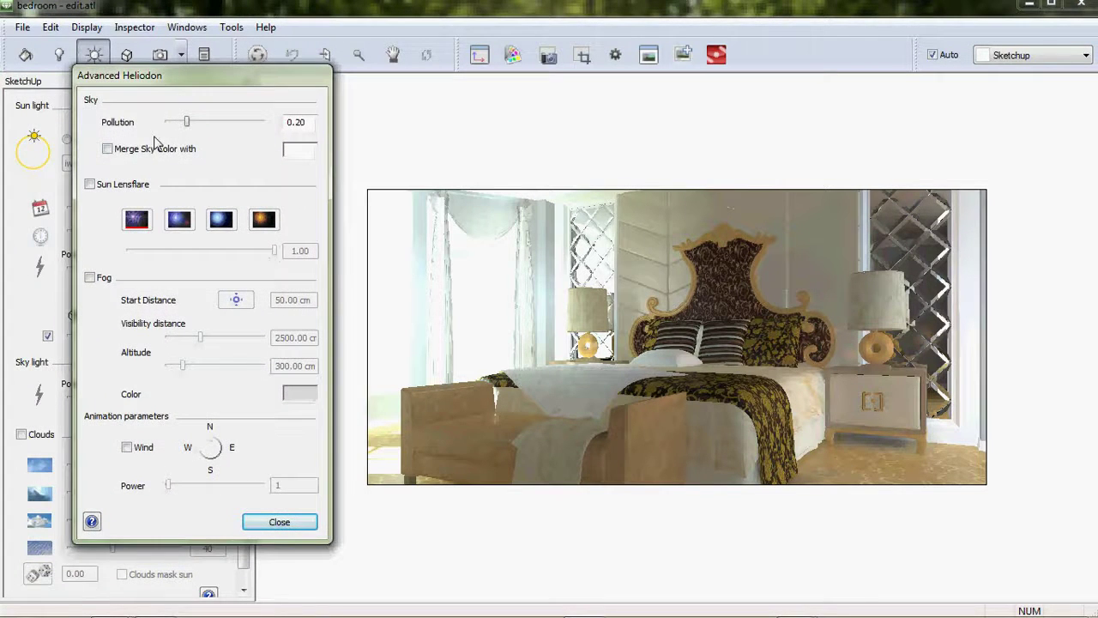
click(113, 150)
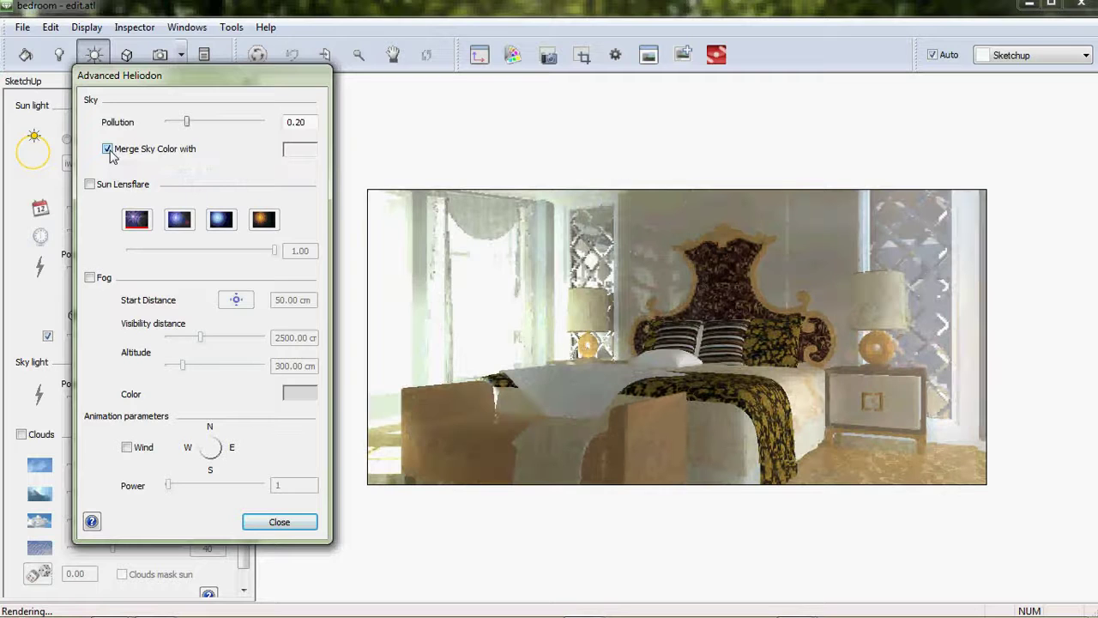
click(292, 151)
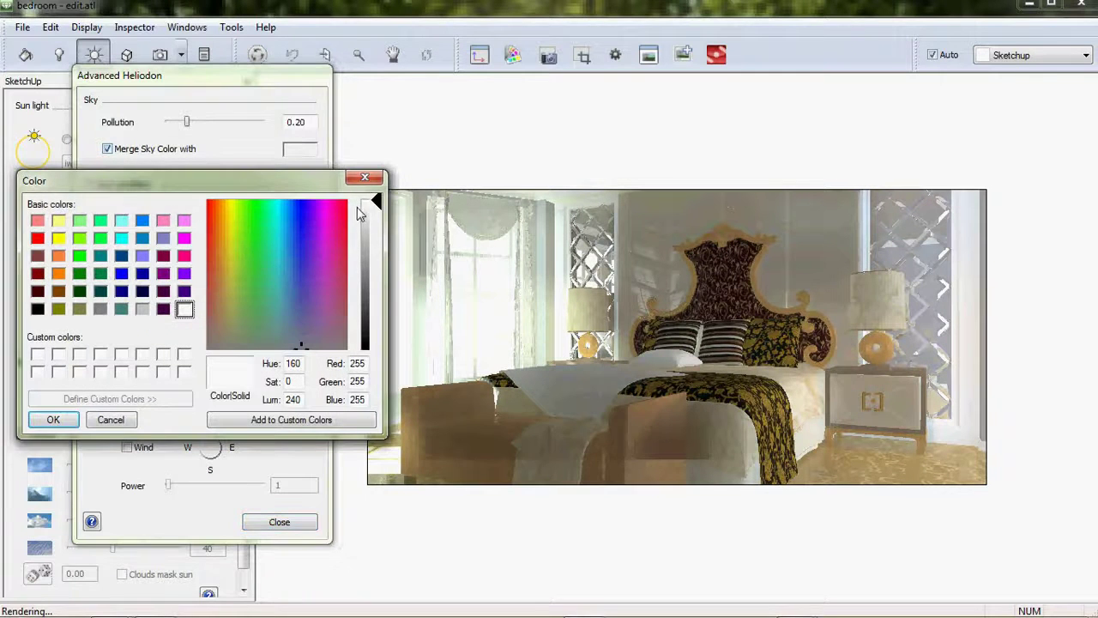
click(370, 222)
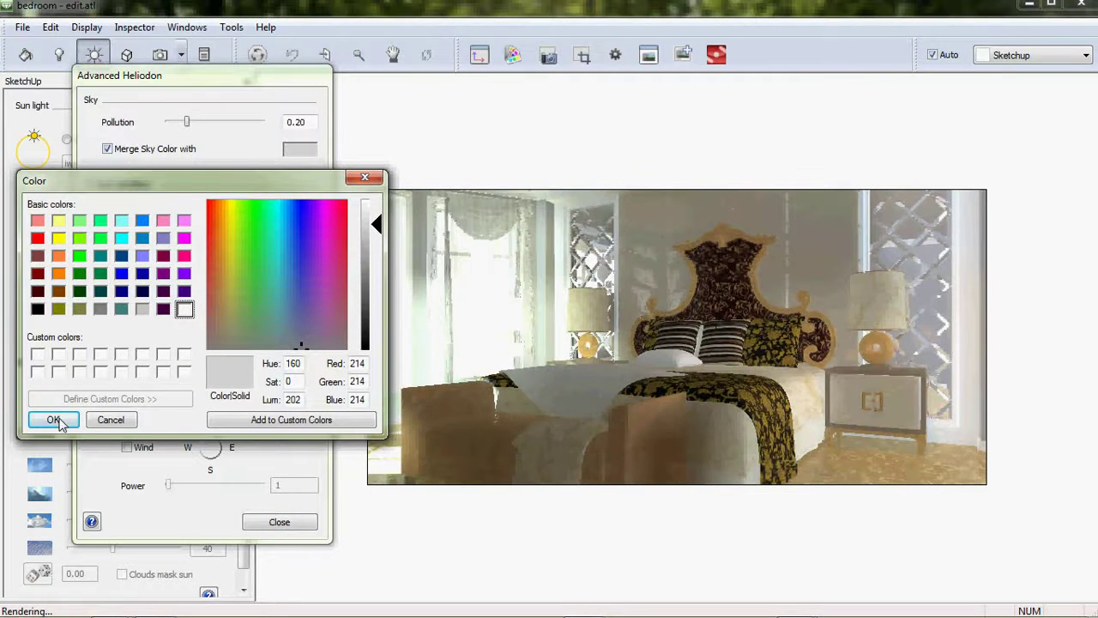
click(53, 419)
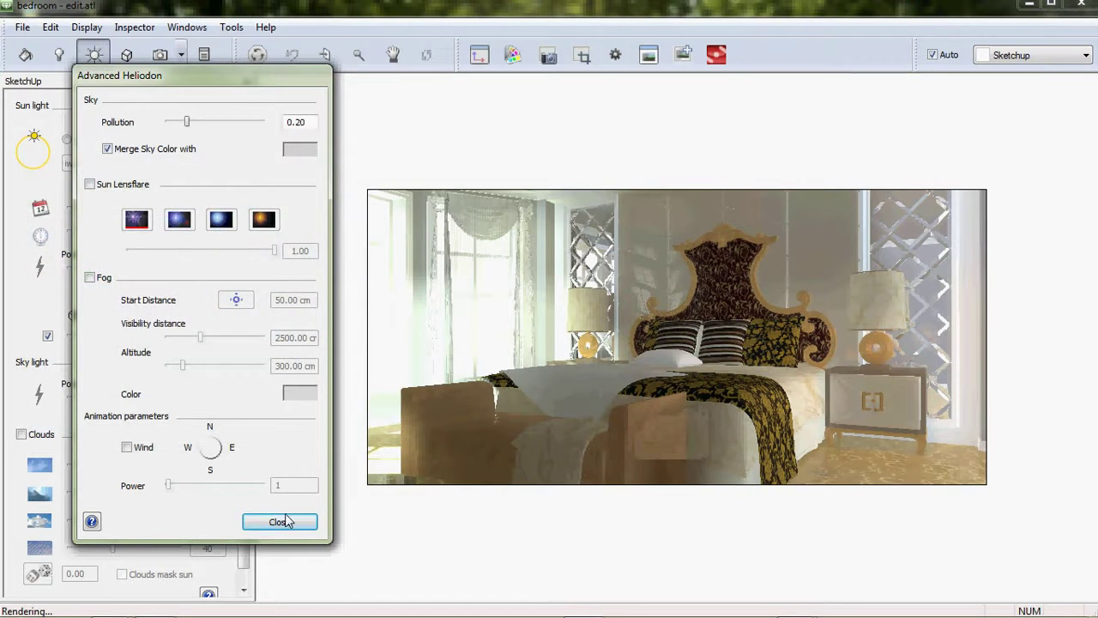
click(280, 522)
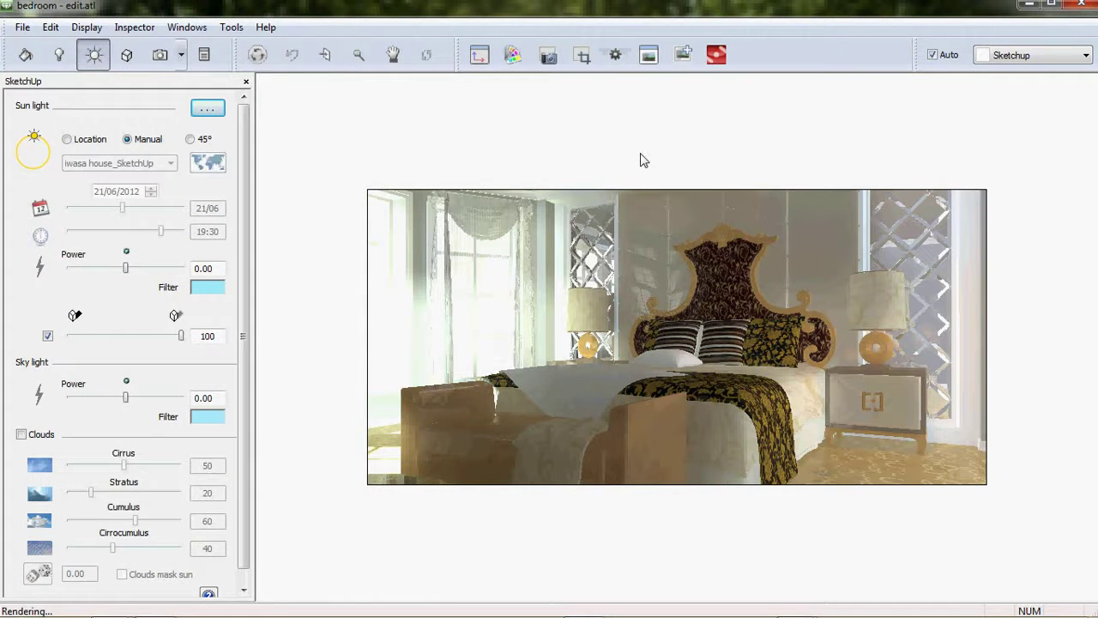
click(614, 55)
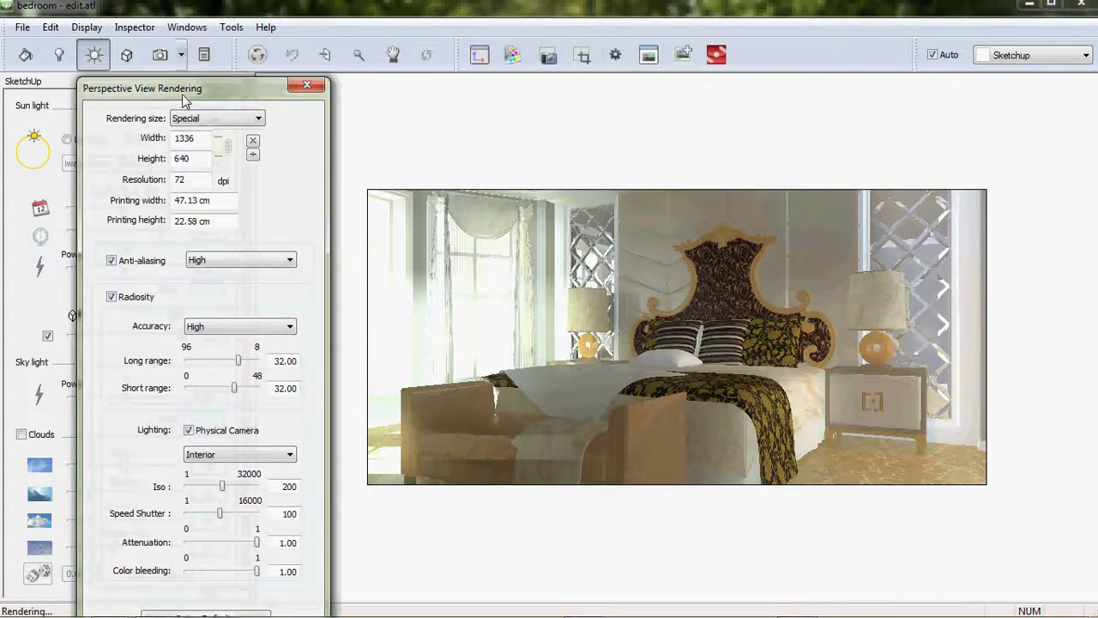
drag(183, 100, 134, 30)
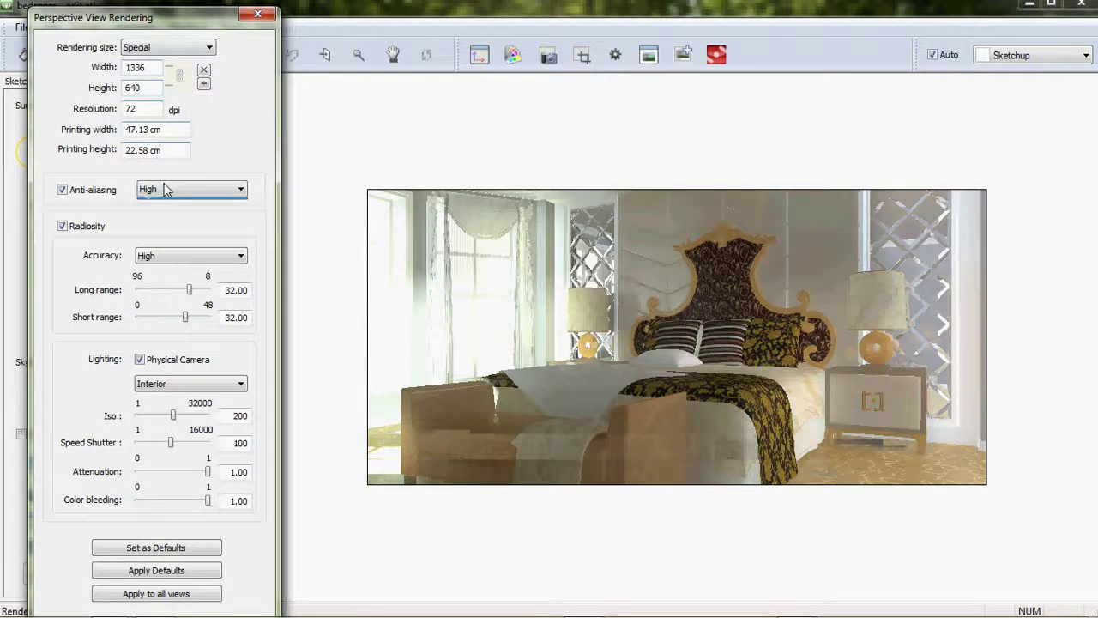
click(166, 189)
click(198, 240)
click(206, 255)
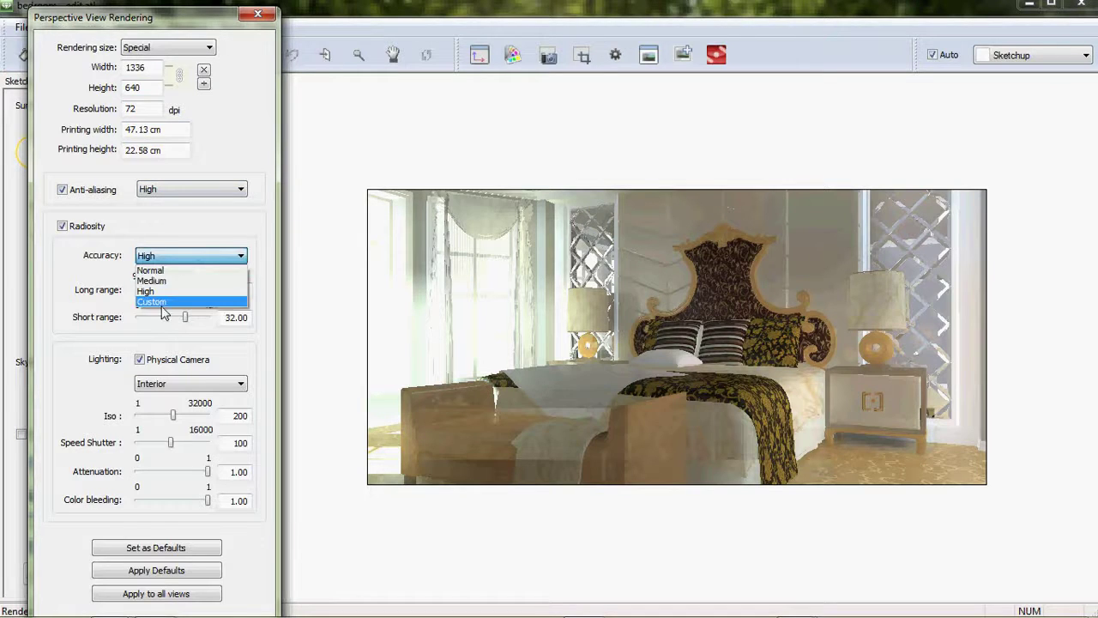
click(195, 230)
click(191, 384)
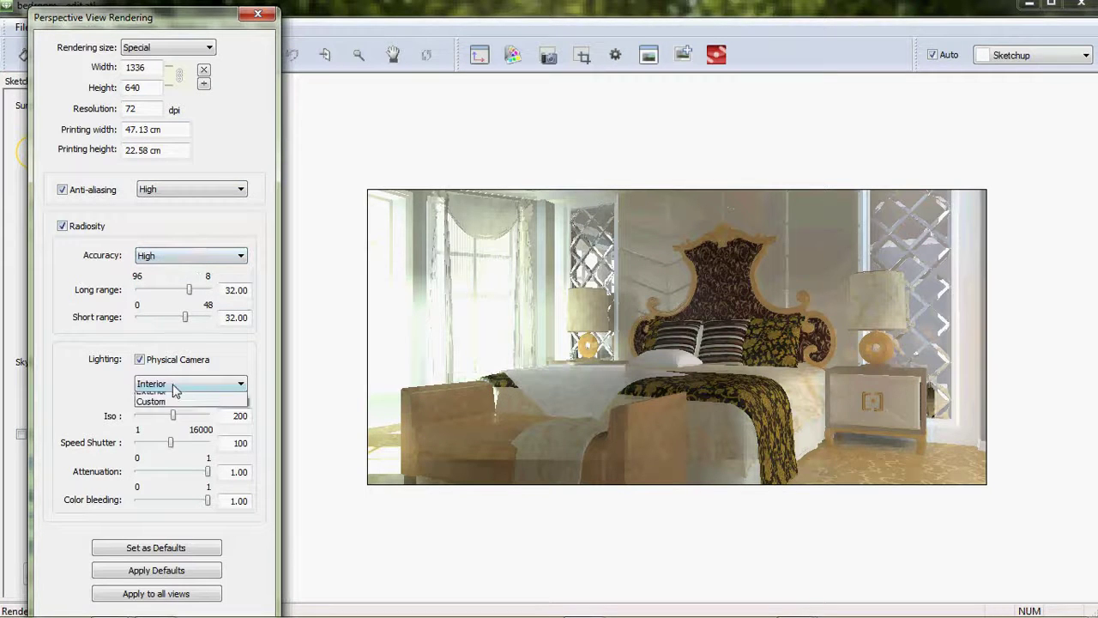
click(168, 400)
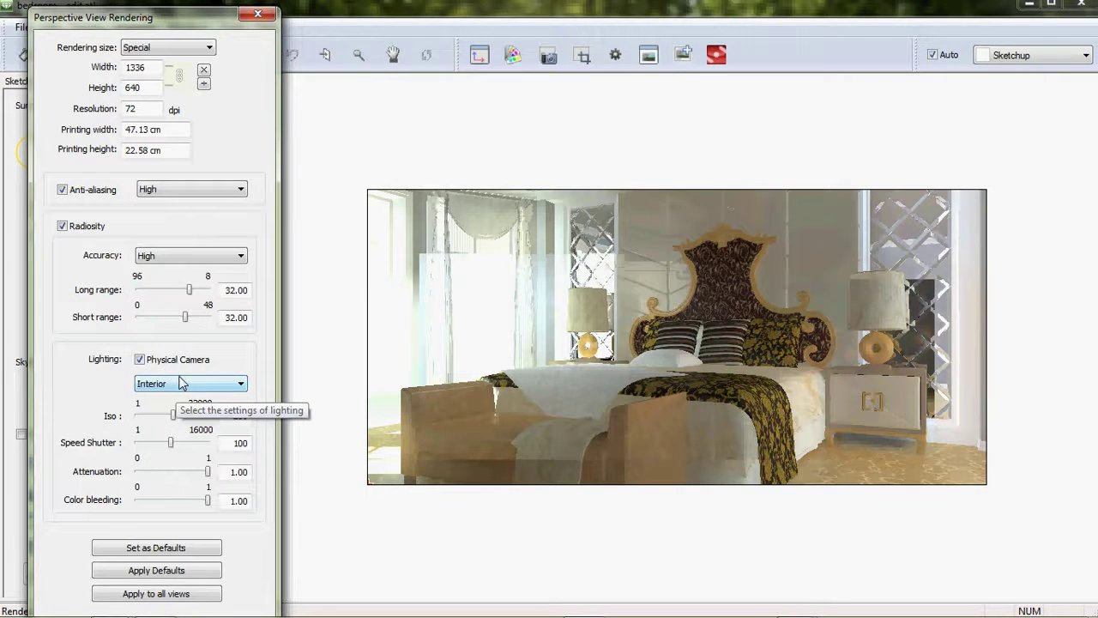
drag(148, 20, 149, 15)
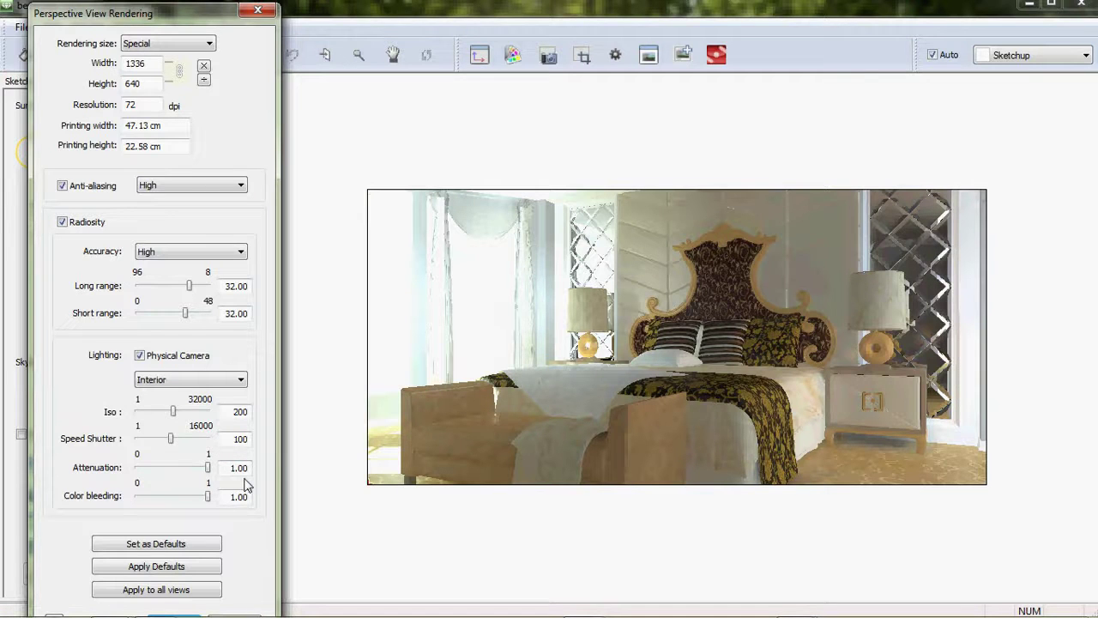
drag(148, 19, 155, 13)
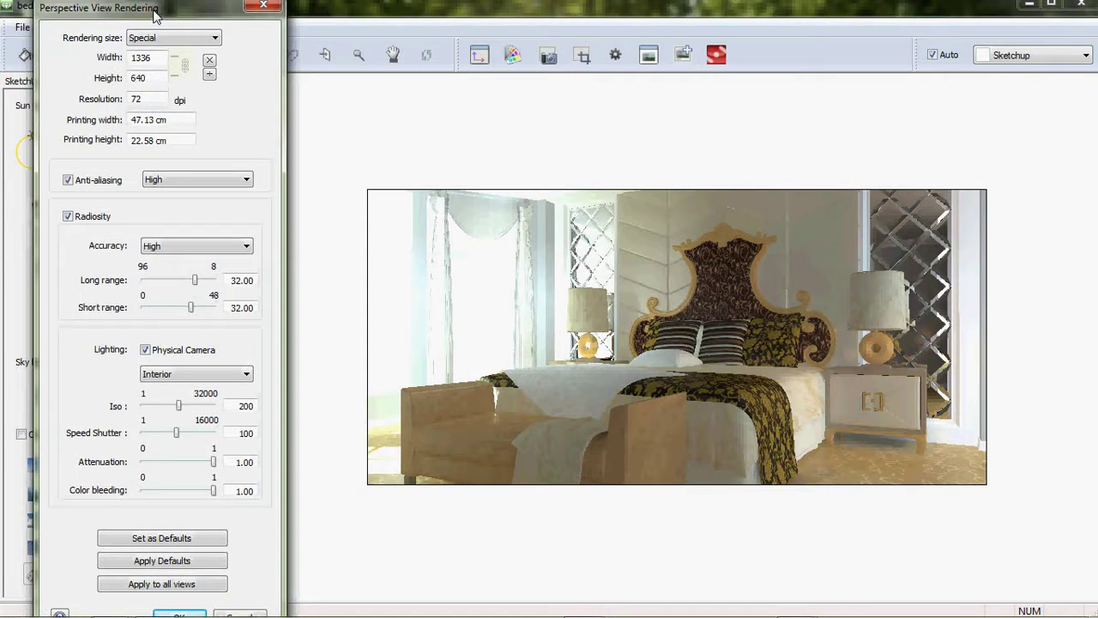
click(190, 612)
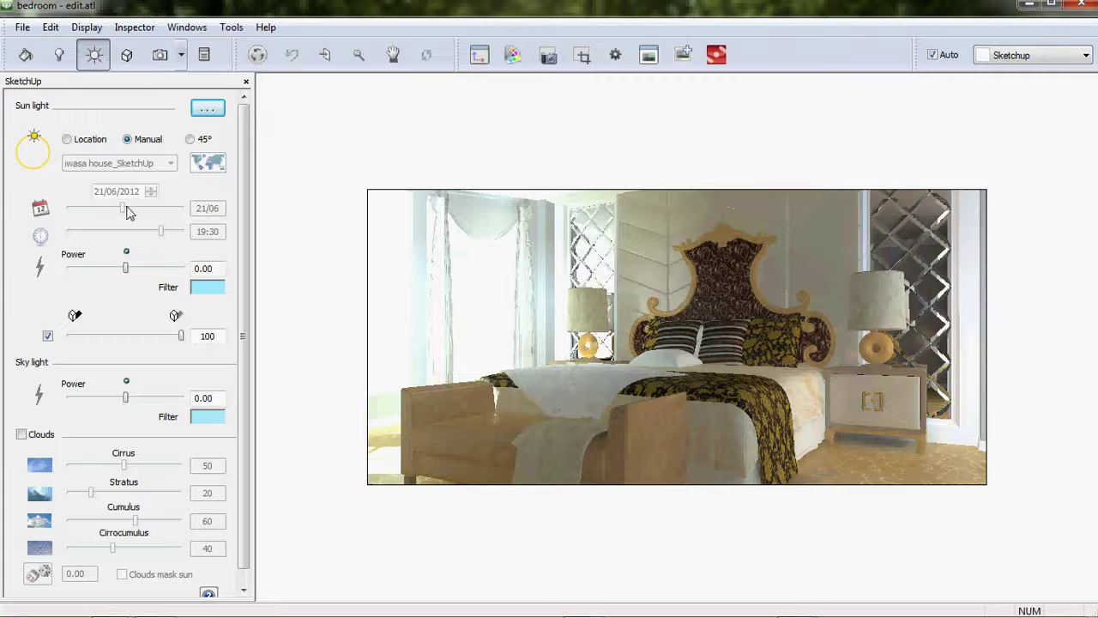
- Drag a grey shader from Catalog > Shaders > Maxwell Shaders onto the gold lamp base
click(512, 54)
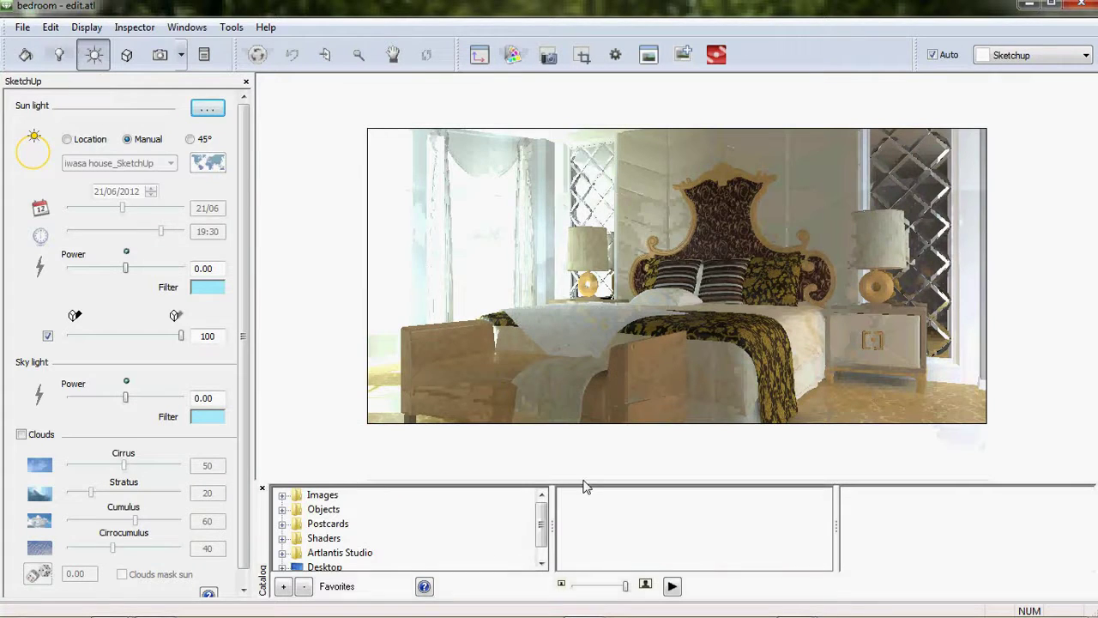
click(283, 537)
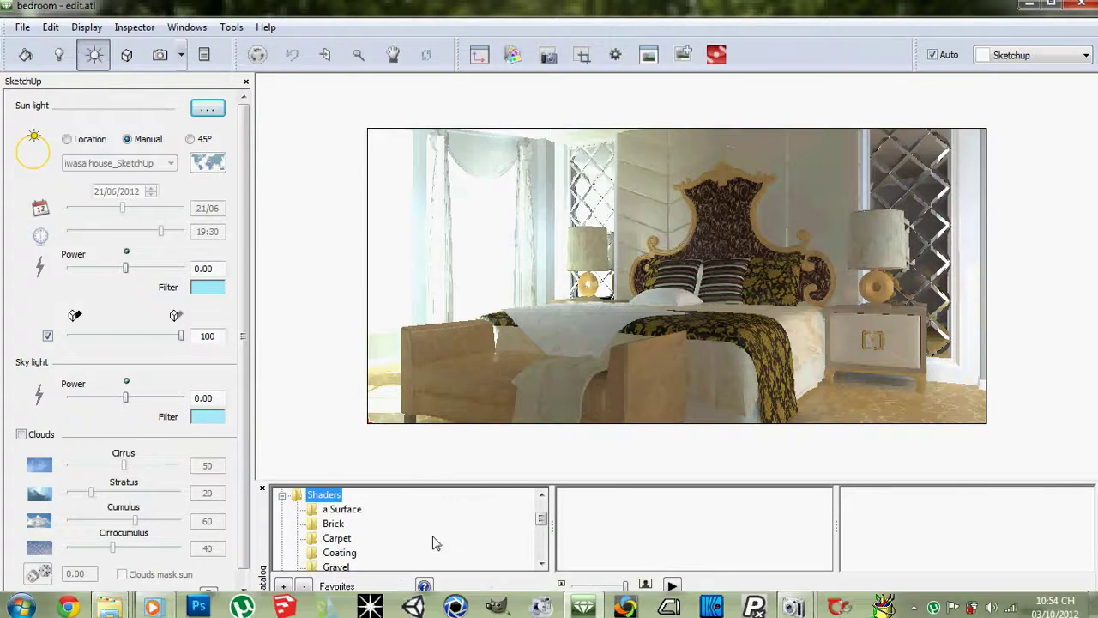
scroll(438, 535, down, 1)
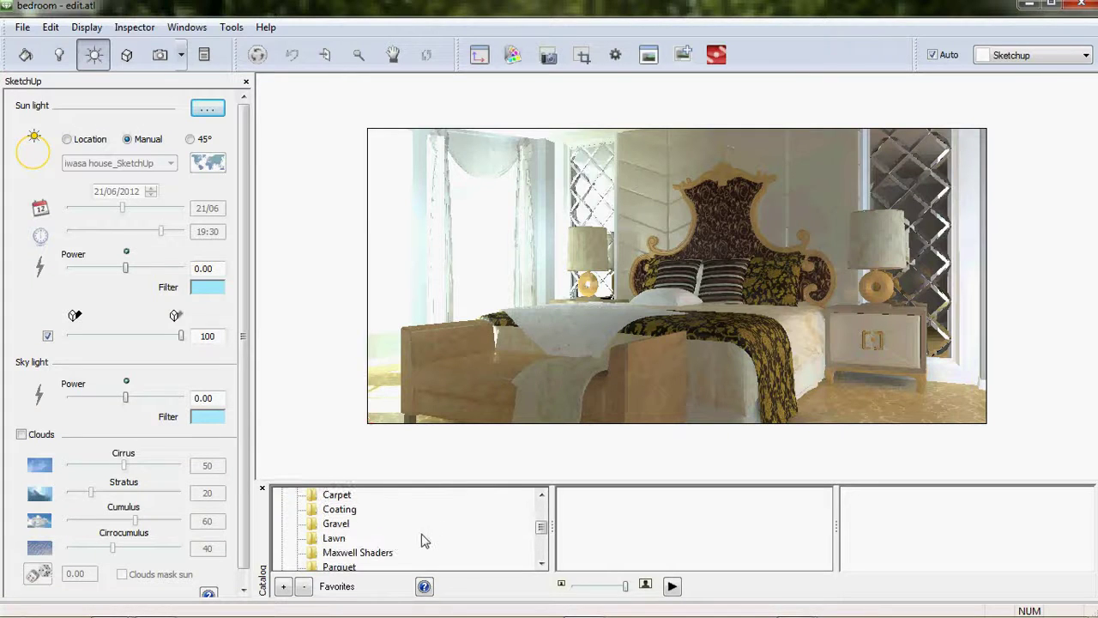
click(369, 553)
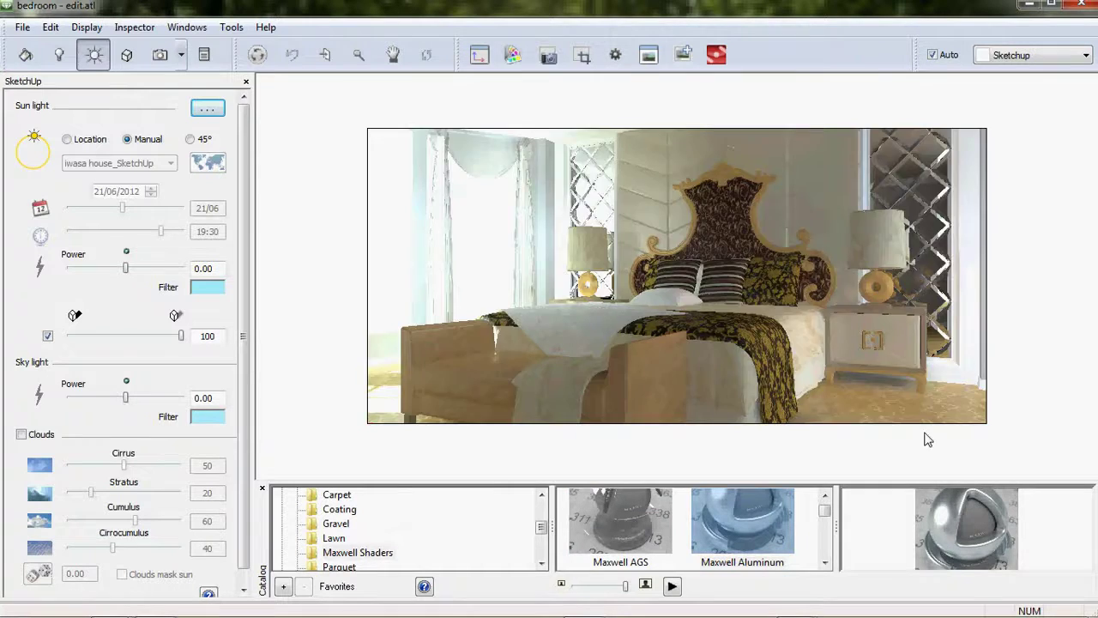
drag(757, 537, 896, 307)
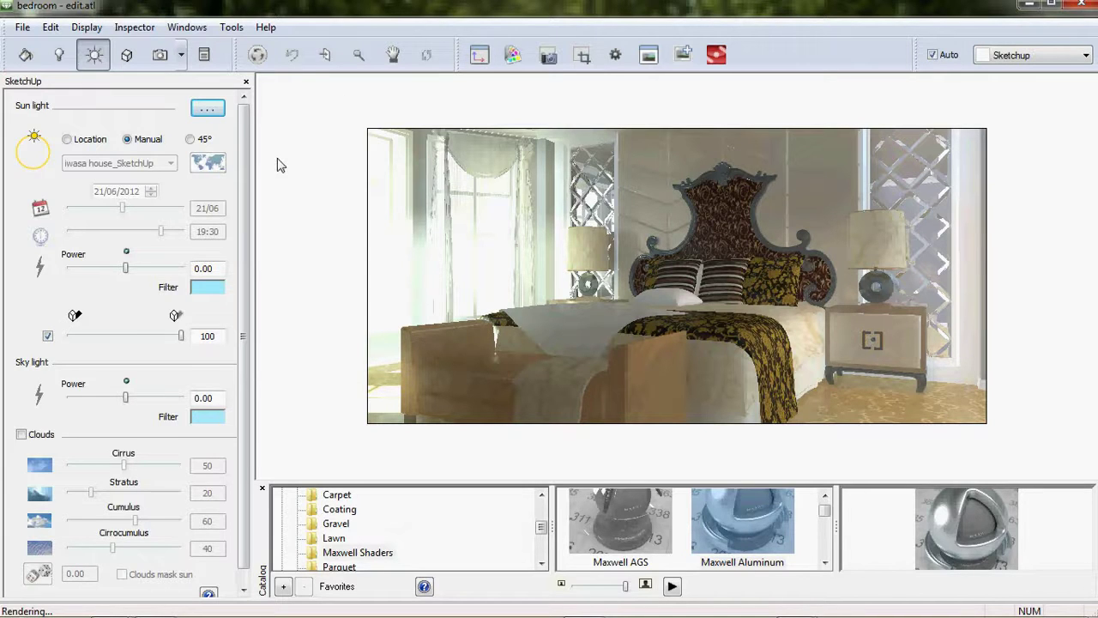
- Set the Gold Pink1 shader to Reflection 0.64 and Shininess 358, then hide the catalog
key(ctrl+1)
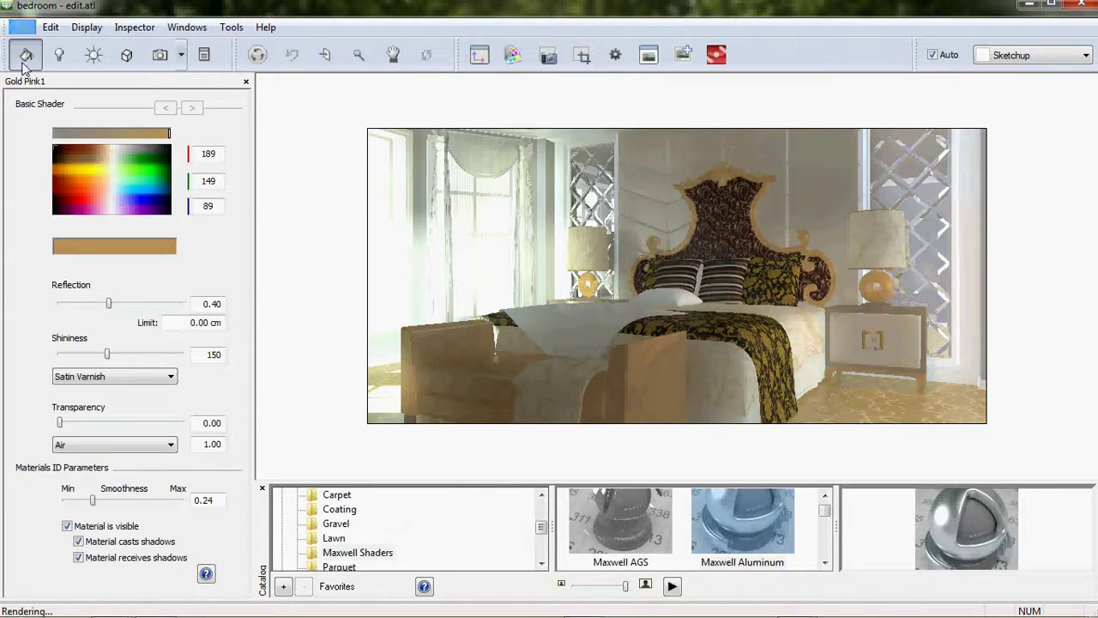
click(886, 288)
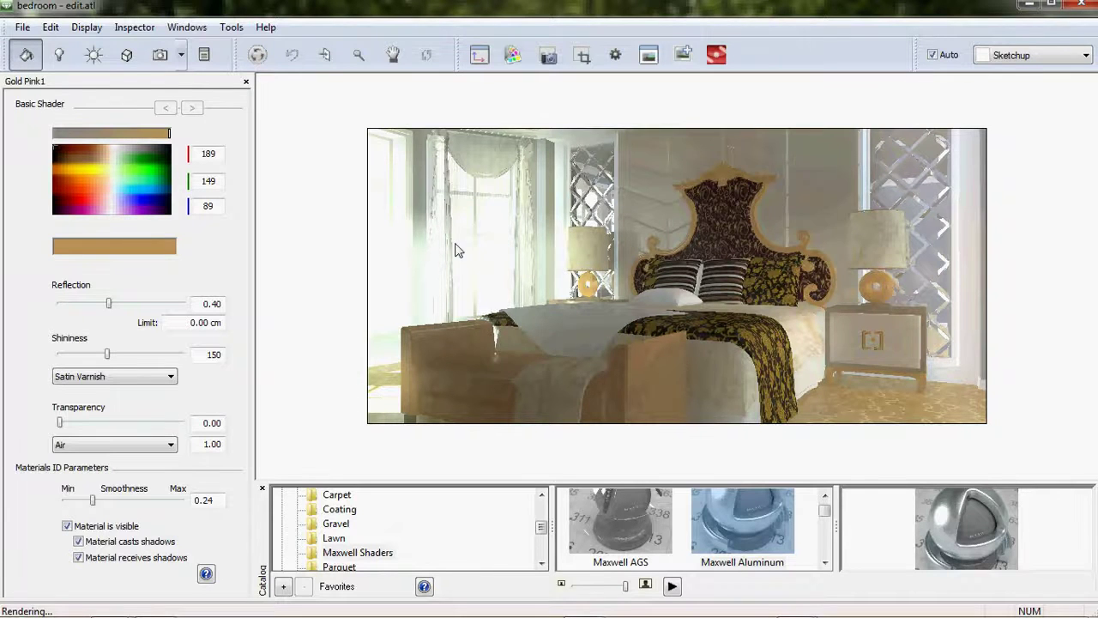
drag(110, 305, 138, 305)
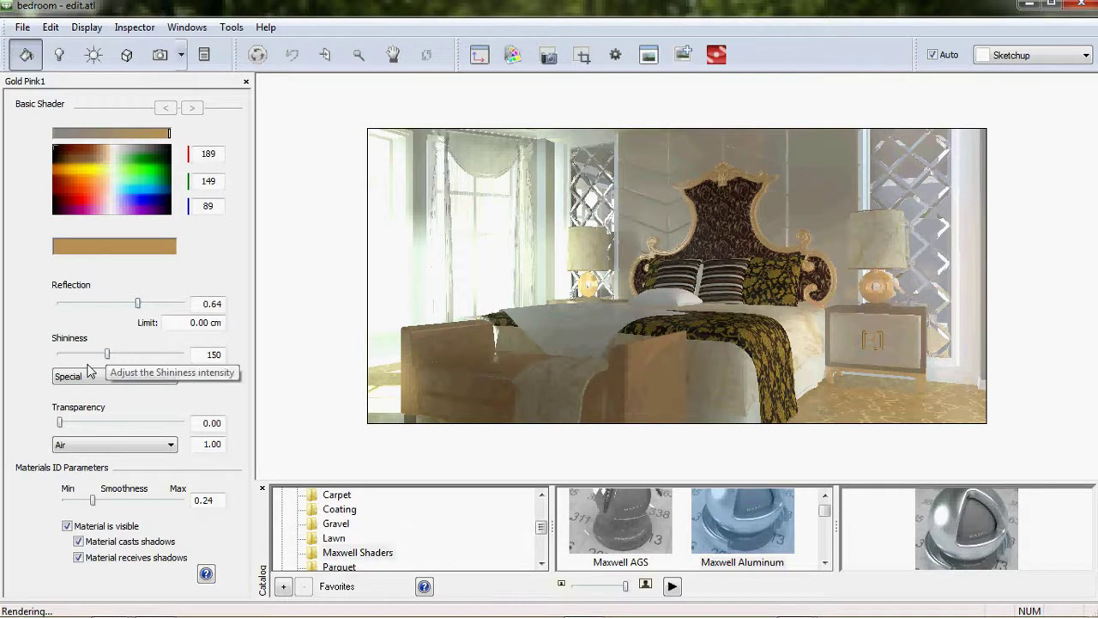
drag(106, 356, 134, 358)
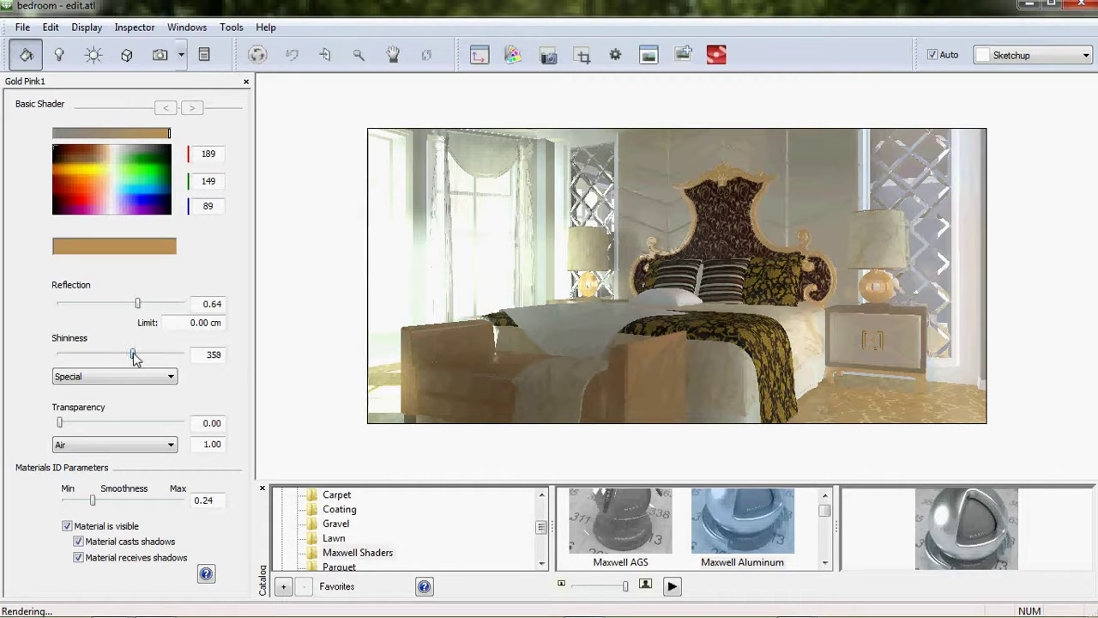
click(509, 58)
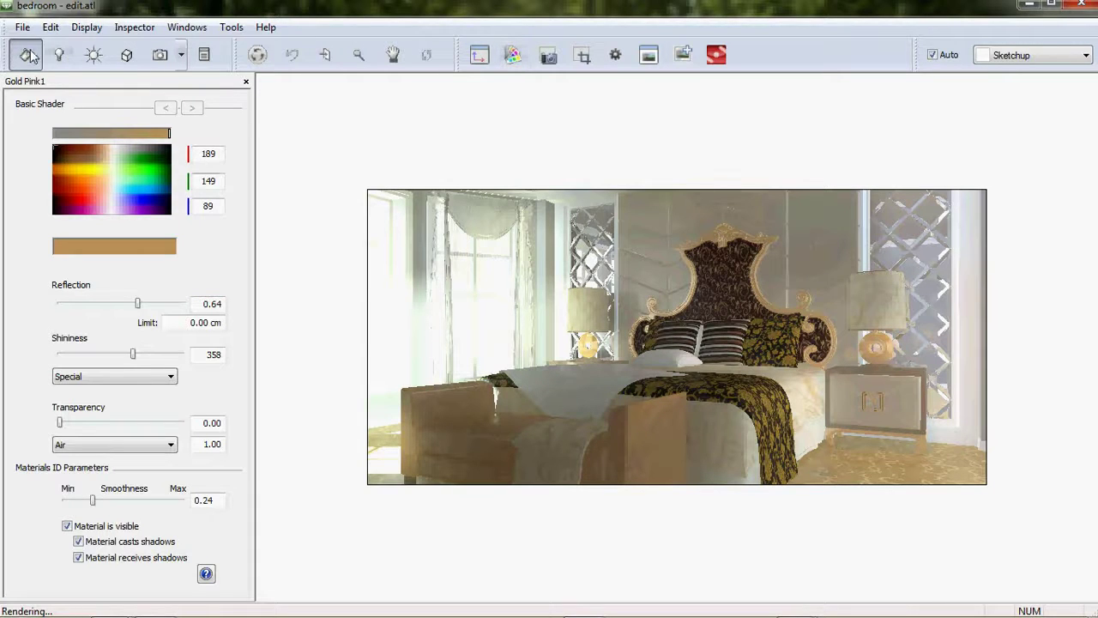
- Give 01dfult1 Reflection 0.20 and Shininess 41, then inspect the curtain and pillow materials
click(745, 483)
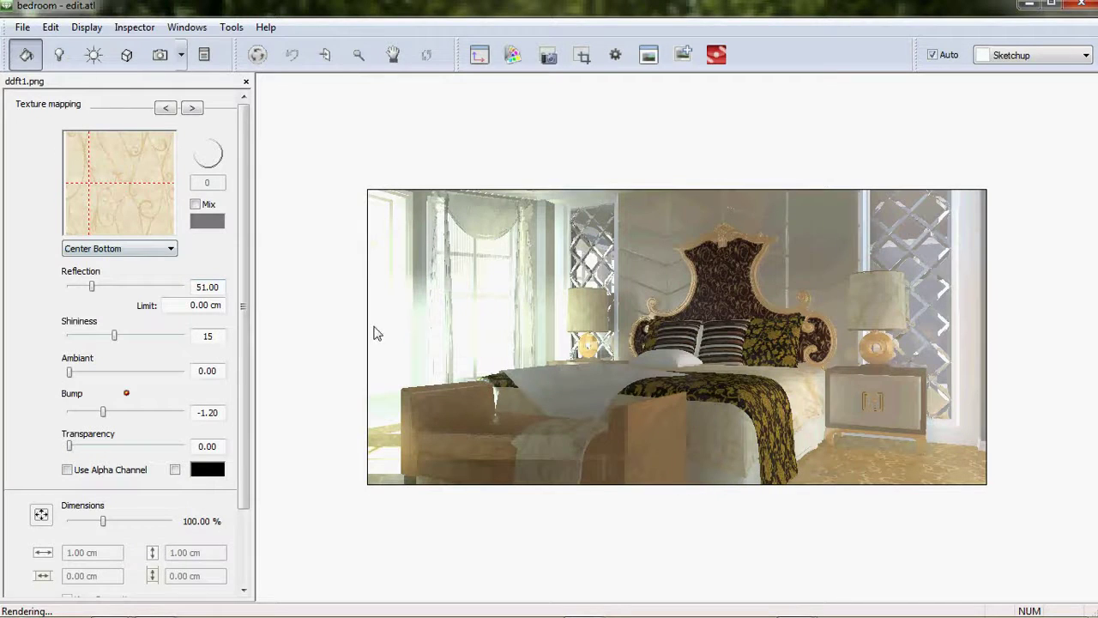
click(703, 483)
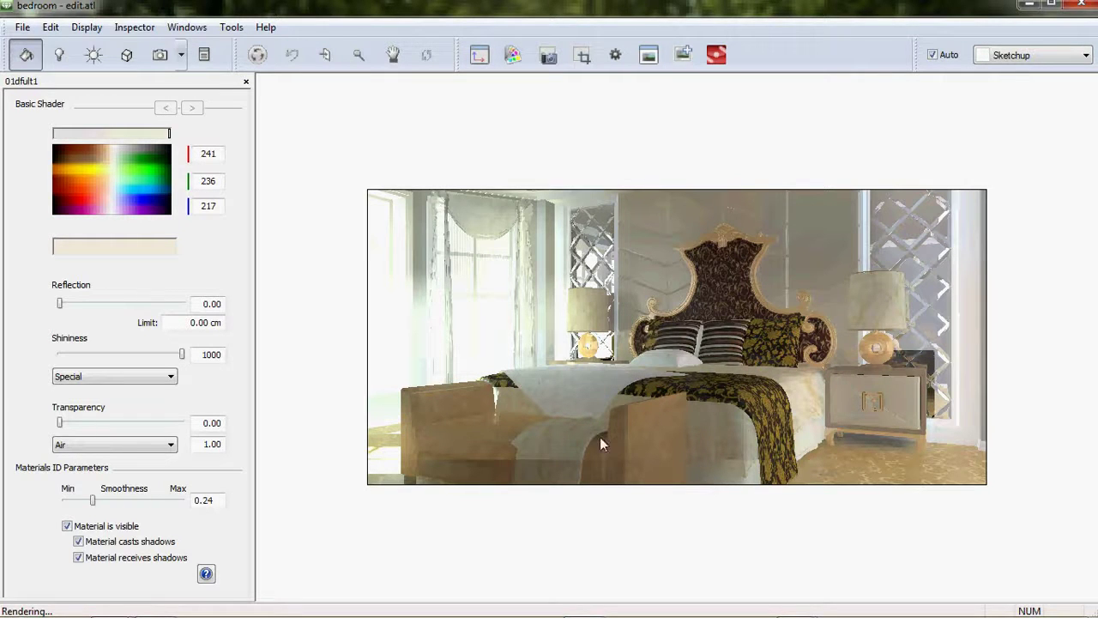
drag(60, 304, 84, 304)
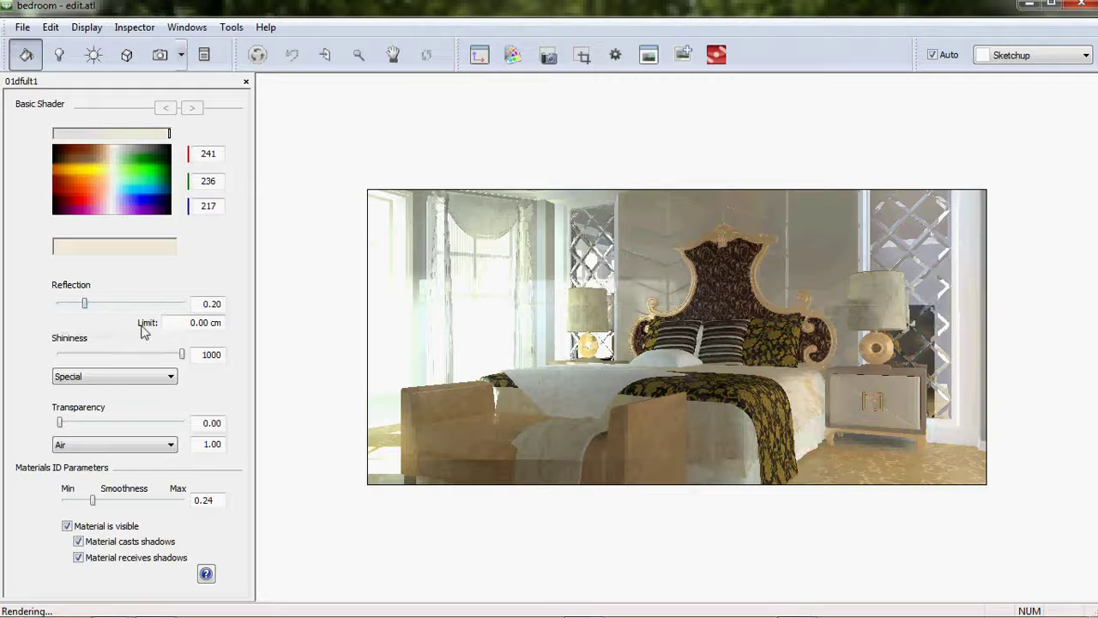
drag(181, 354, 97, 356)
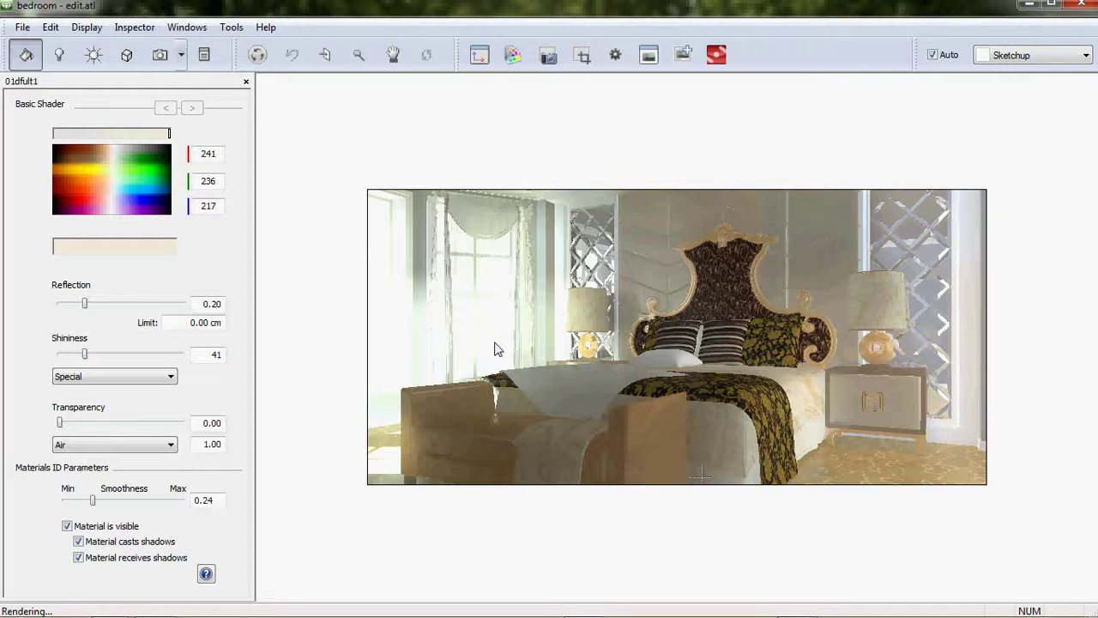
click(482, 230)
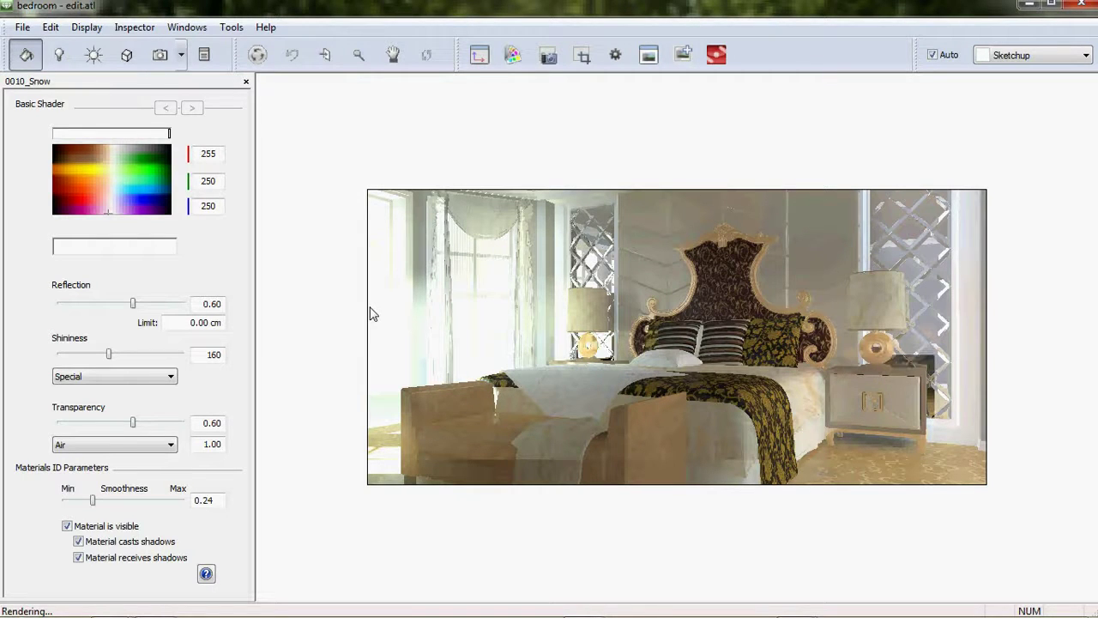
click(686, 355)
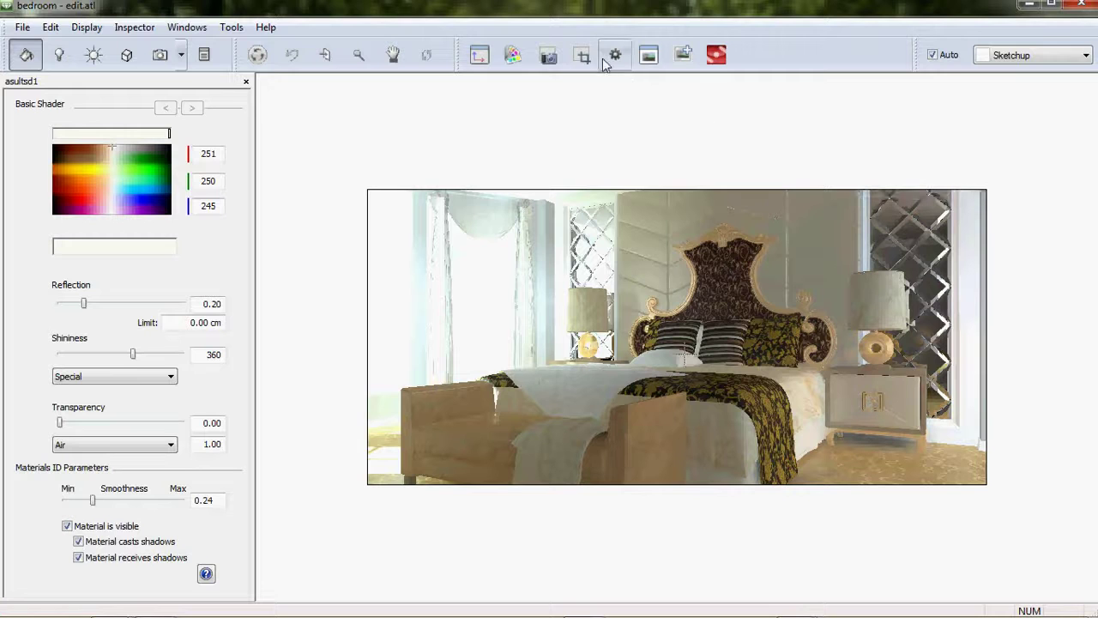
- Start saving the render as Photoshop (*.psd), cancel it, and minimize Artlantis
click(549, 55)
click(657, 427)
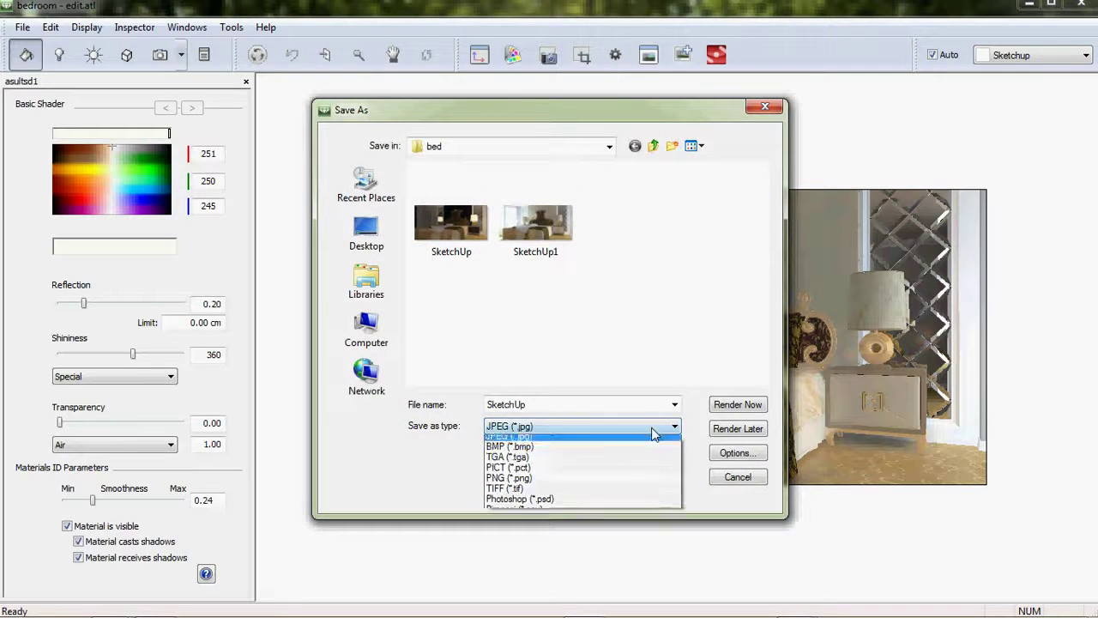
click(514, 501)
click(549, 404)
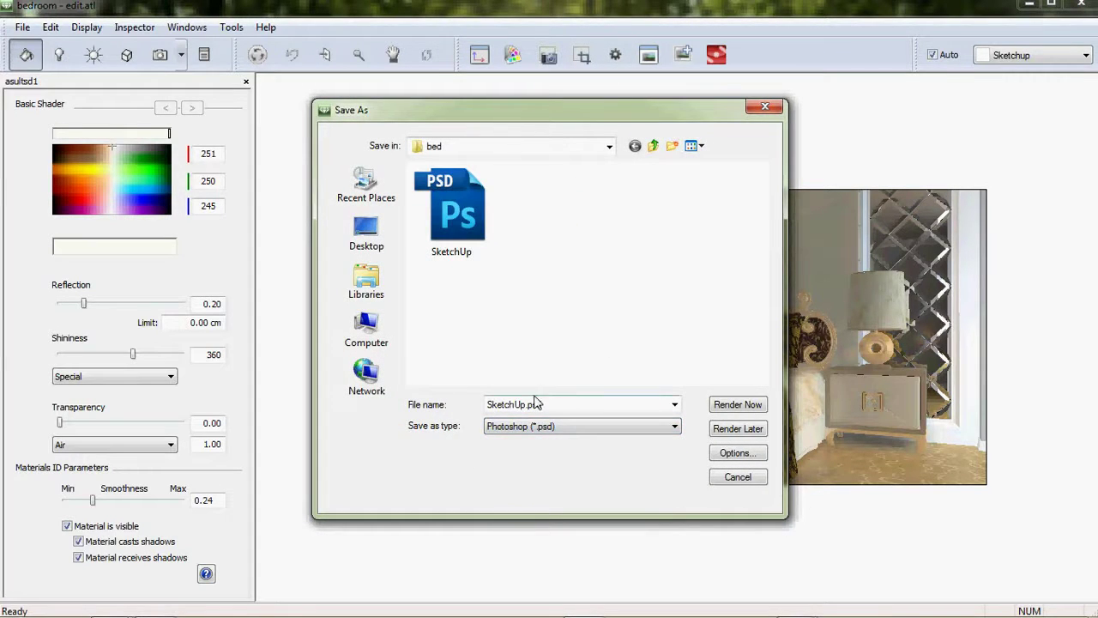
drag(578, 106, 492, 57)
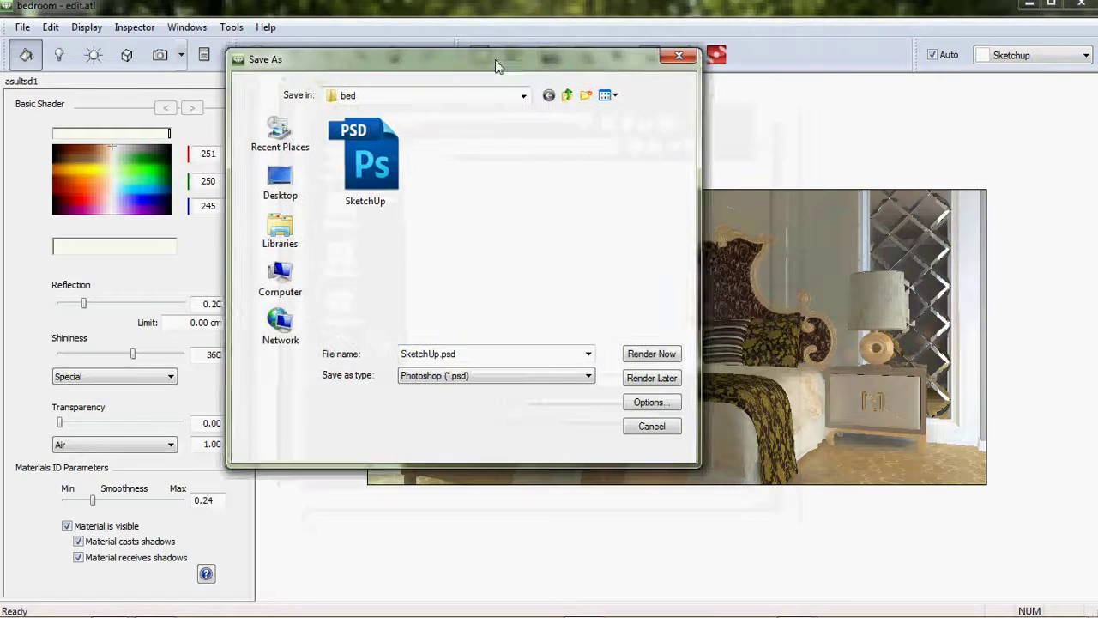
click(670, 426)
click(1029, 4)
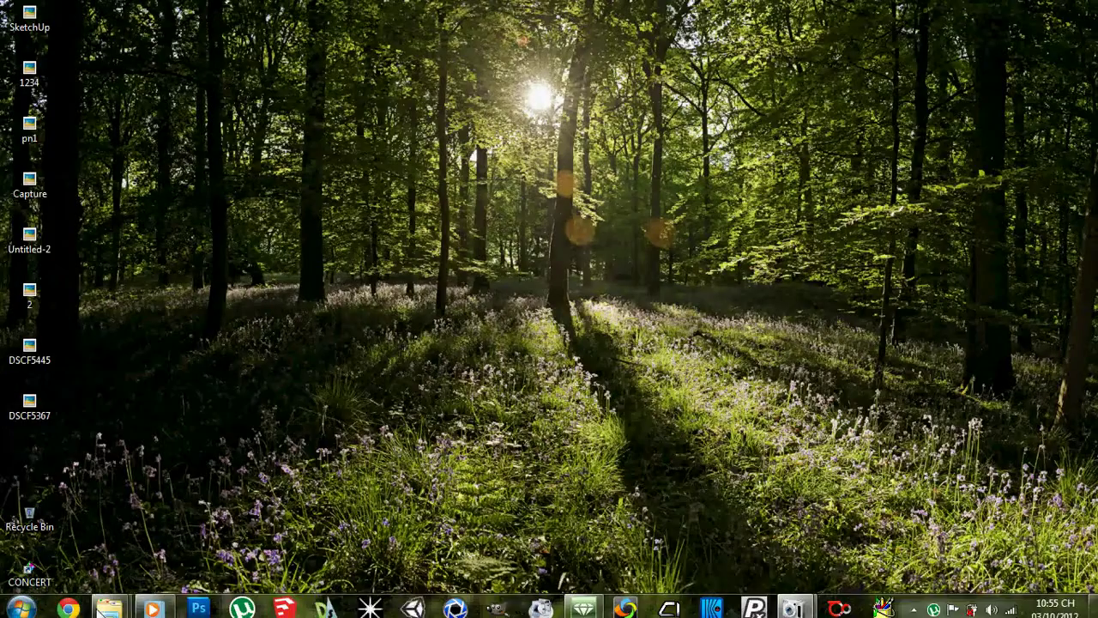
mouse_move(153, 602)
mouse_move(109, 602)
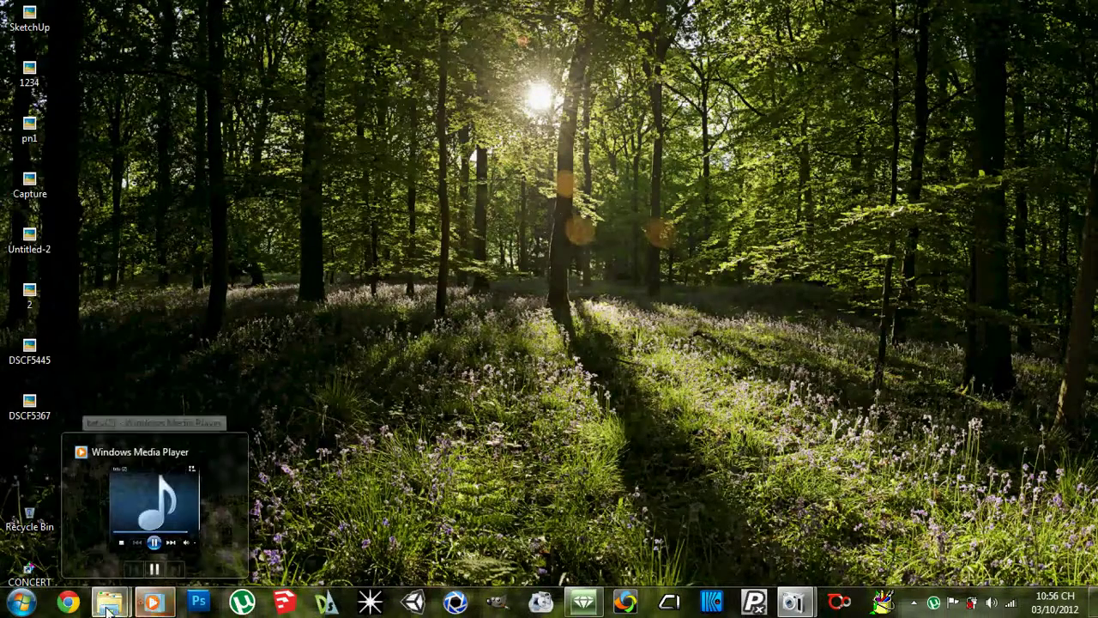
- View SketchUp1 and the night-time SketchUp render from the bed folder in Picasa, then exit
click(120, 544)
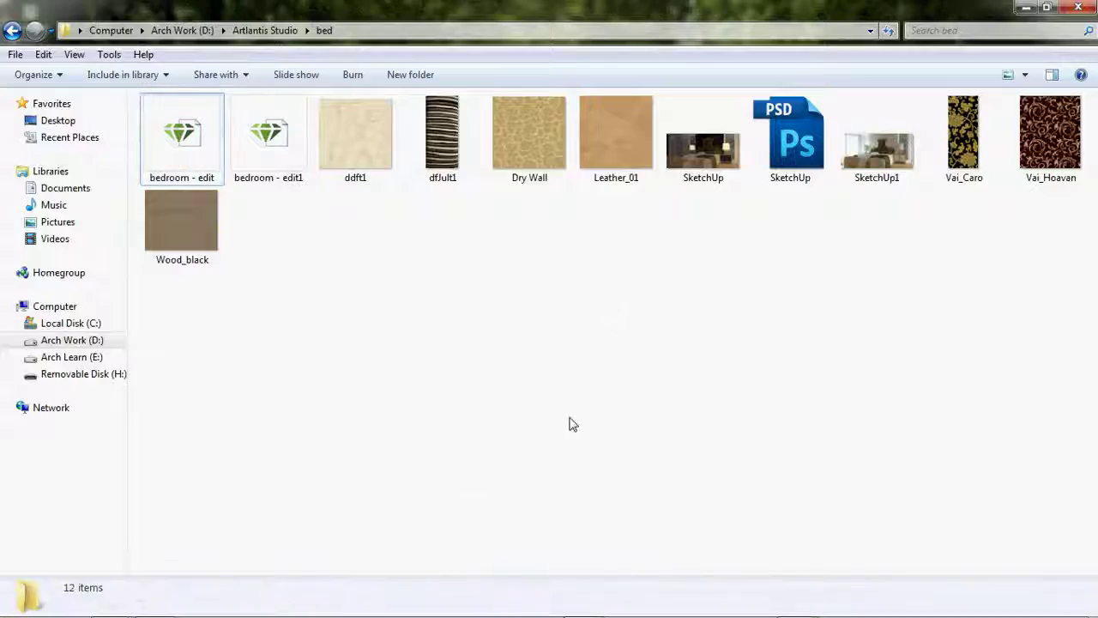
double_click(872, 159)
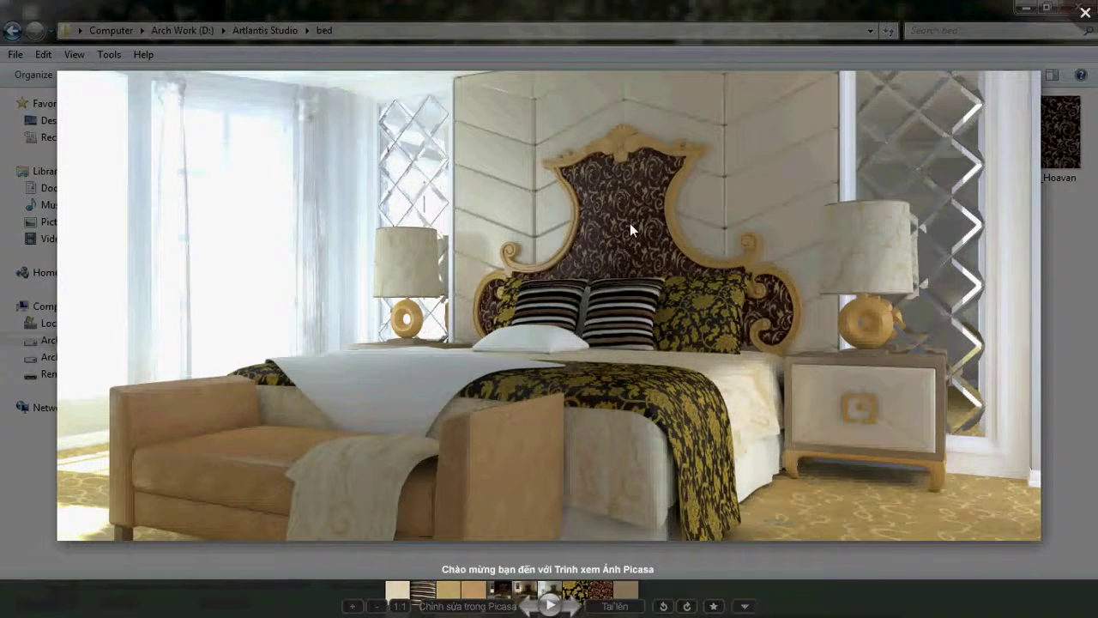
click(755, 41)
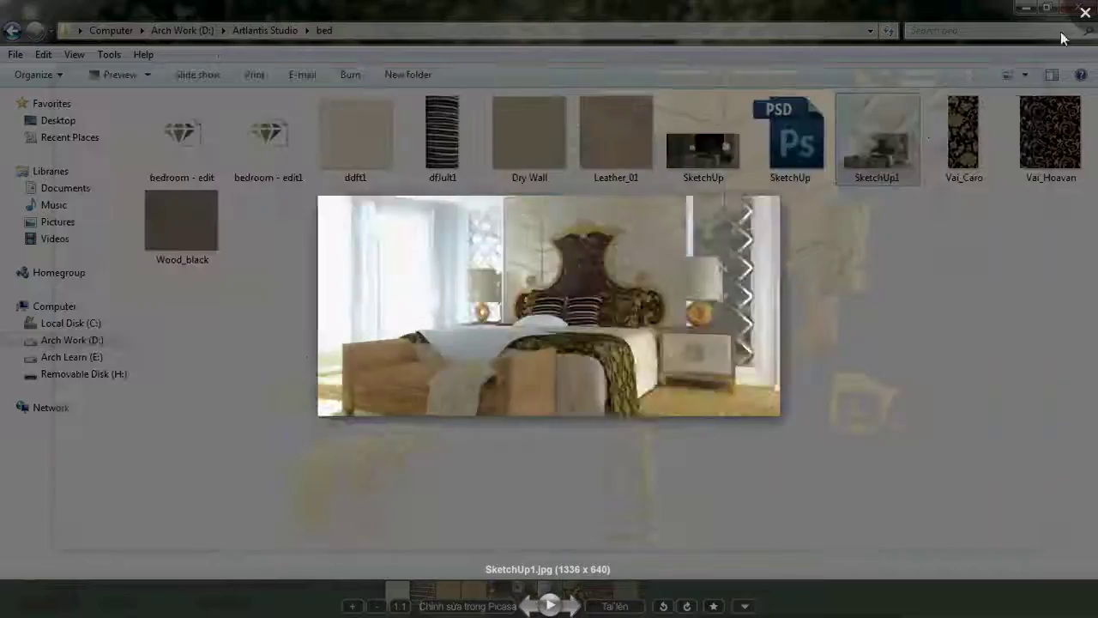
double_click(712, 142)
scroll(624, 192, down, 1)
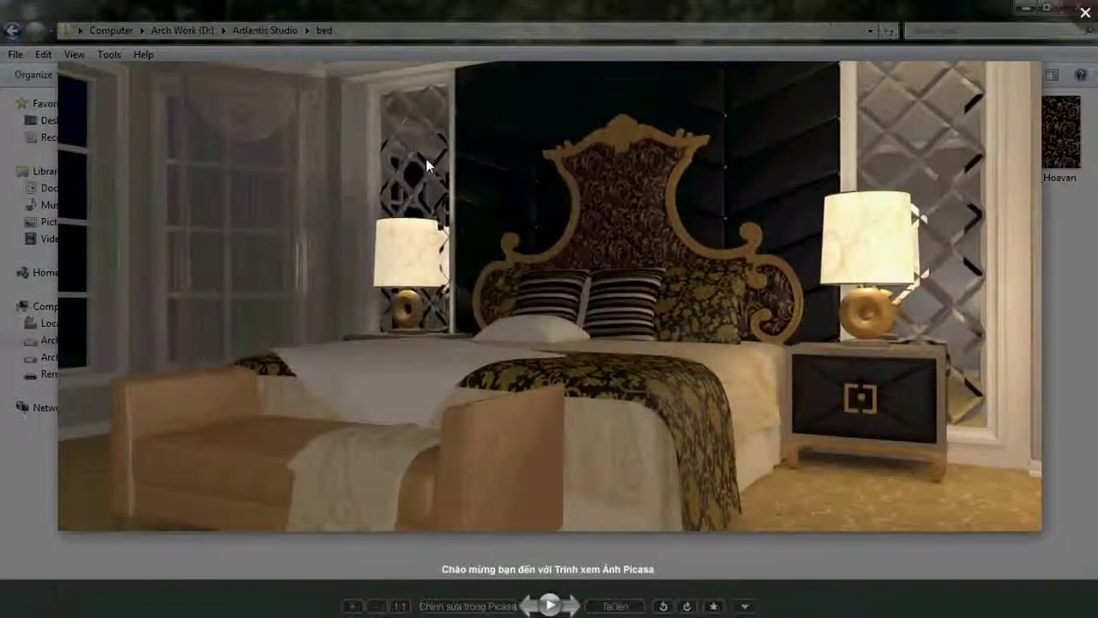
scroll(624, 192, down, 1)
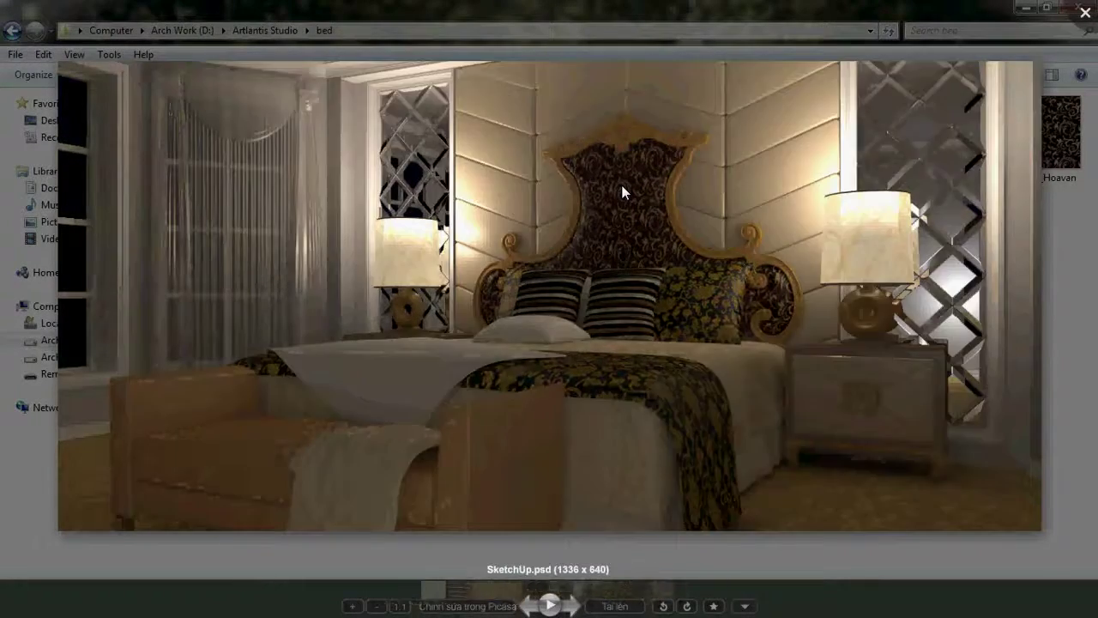
scroll(622, 185, down, 1)
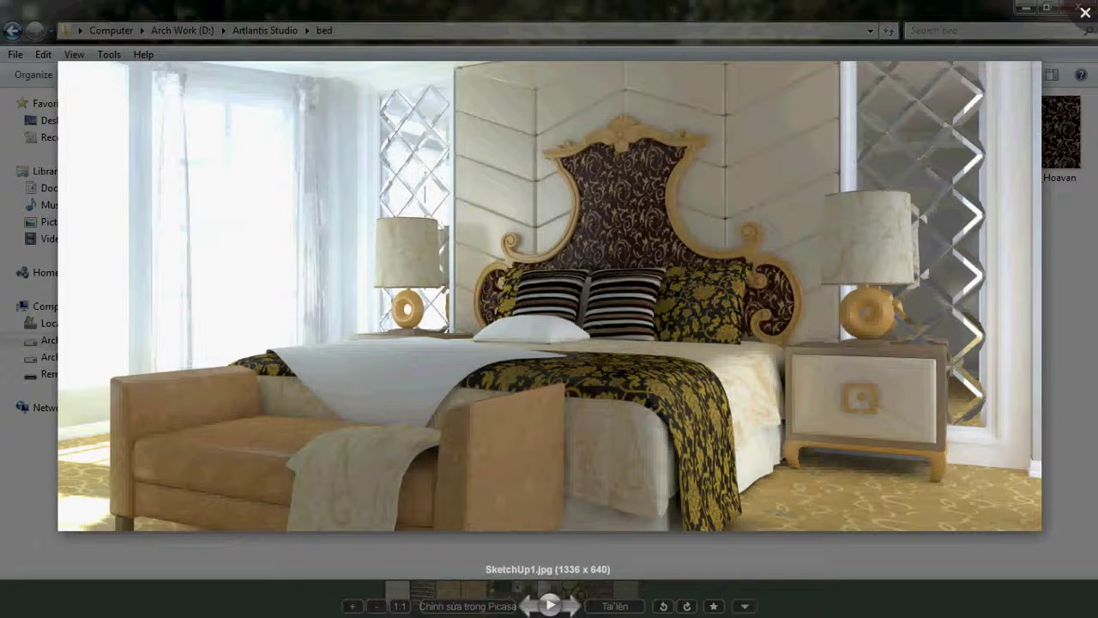
key(Escape)
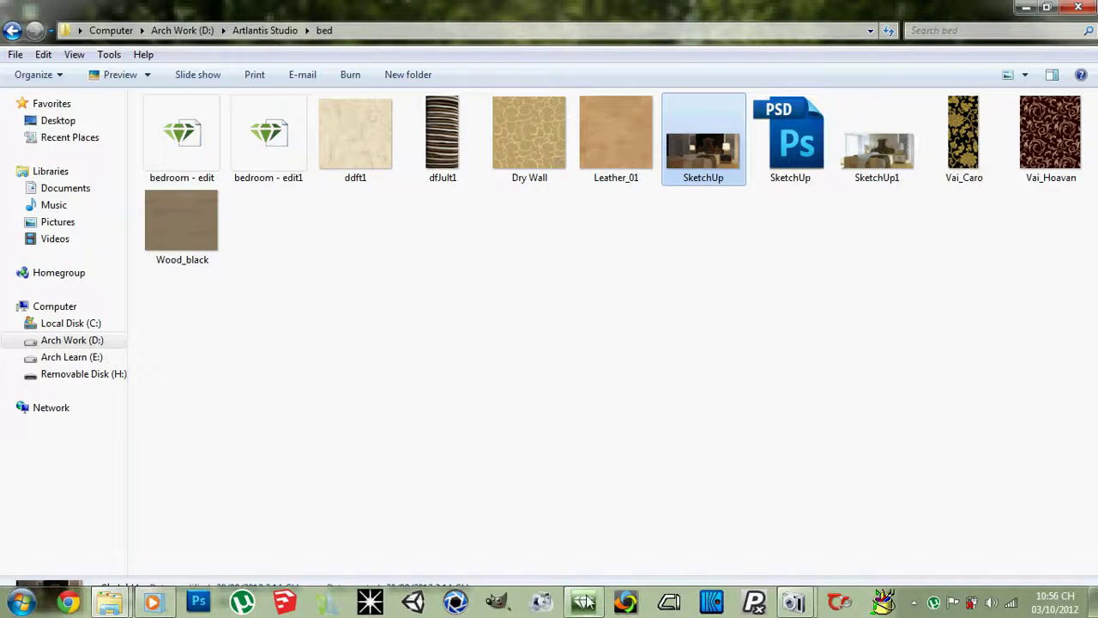
- Minimize Artlantis and the bed folder, then restore Free Screen Recorder showing 476.02 sec at 1366 X 768
click(585, 602)
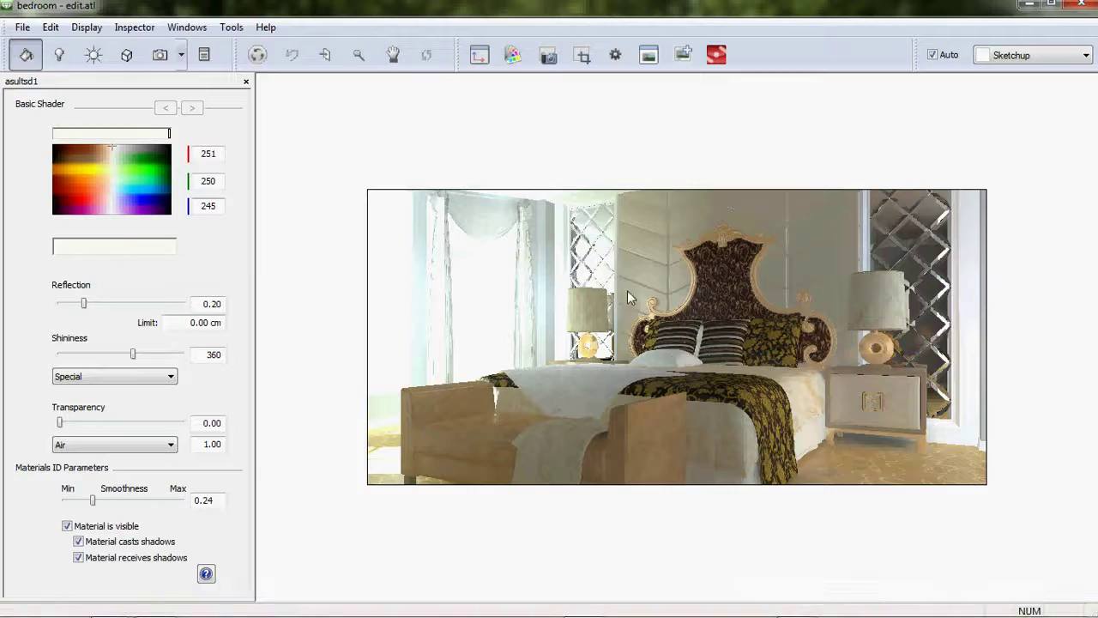
click(1028, 4)
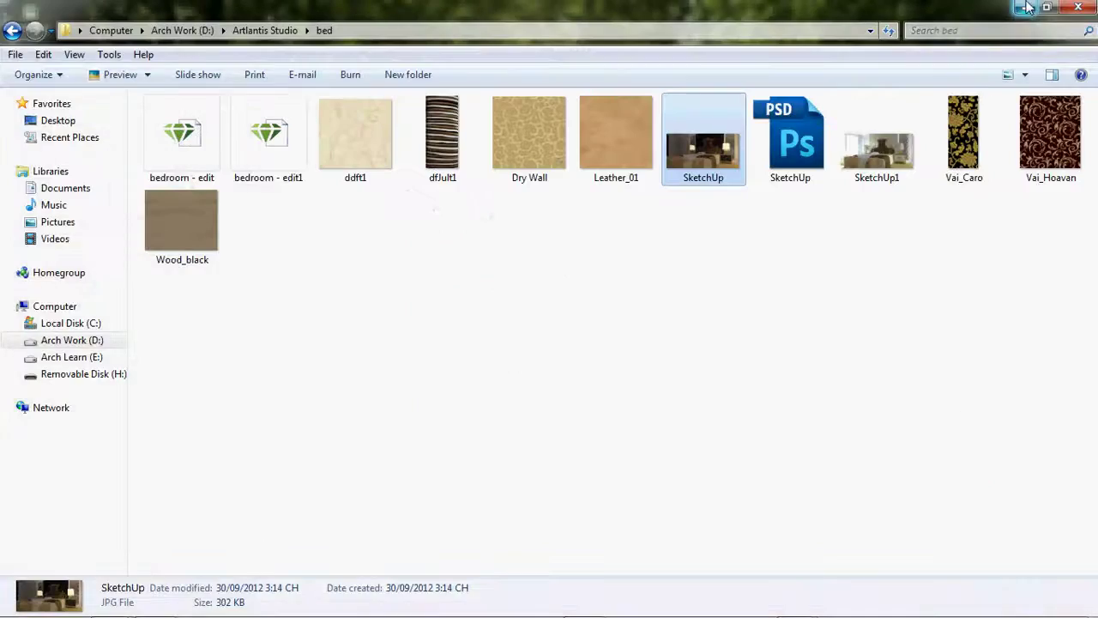
click(1027, 6)
drag(214, 7, 914, 513)
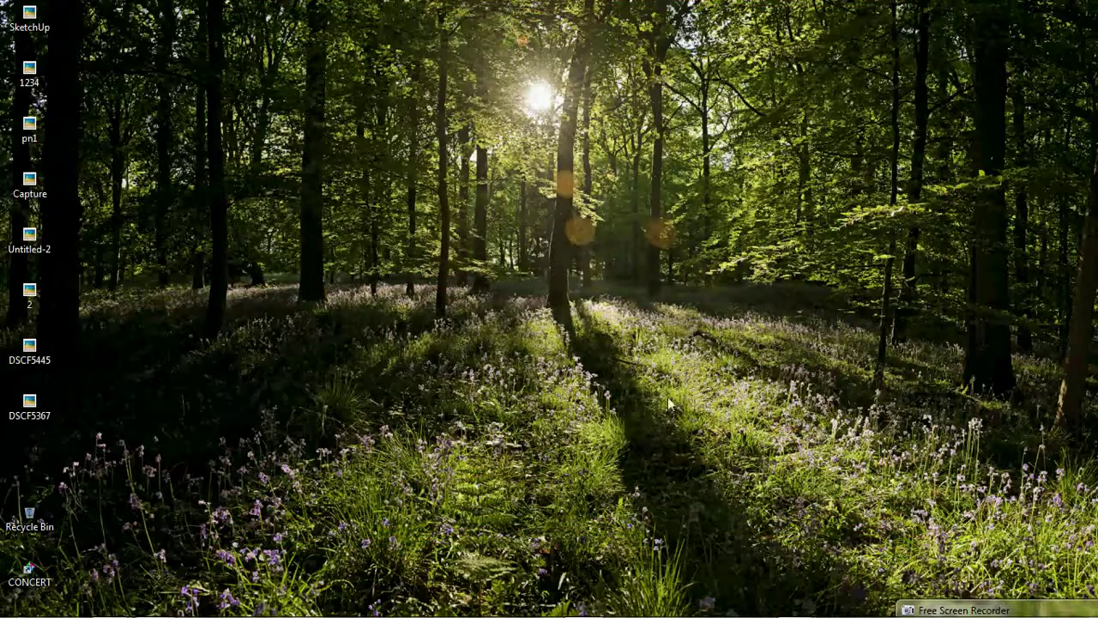
double_click(952, 605)
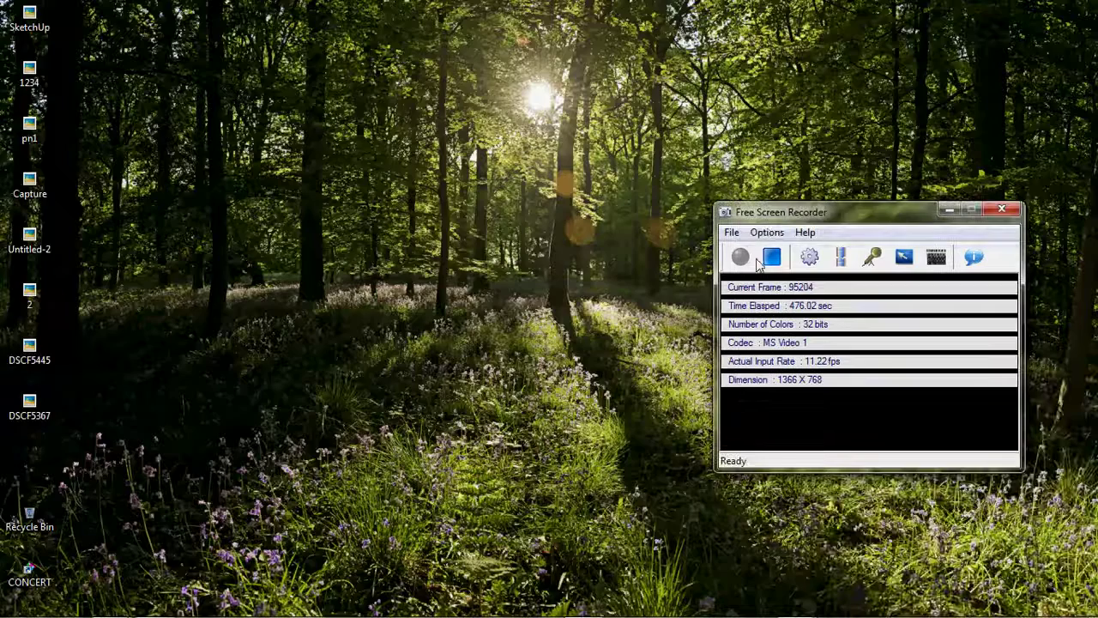